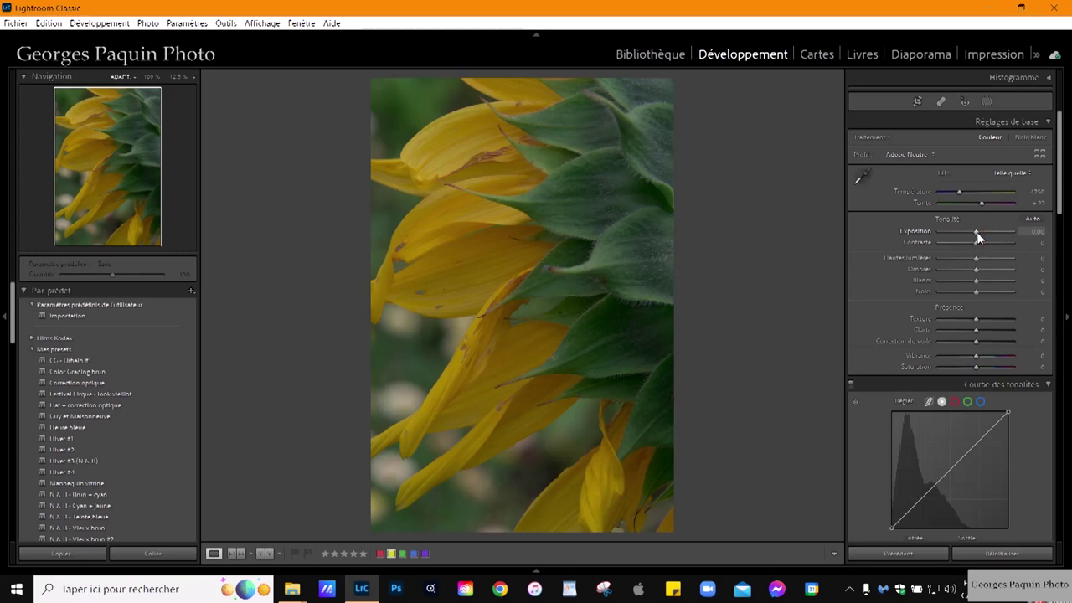
Scroll the right panel up to the Basic settings and back down to the tone curve.
{"action": "scroll", "coordinate": [979, 239], "scroll_direction": "up", "scroll_amount": 3}
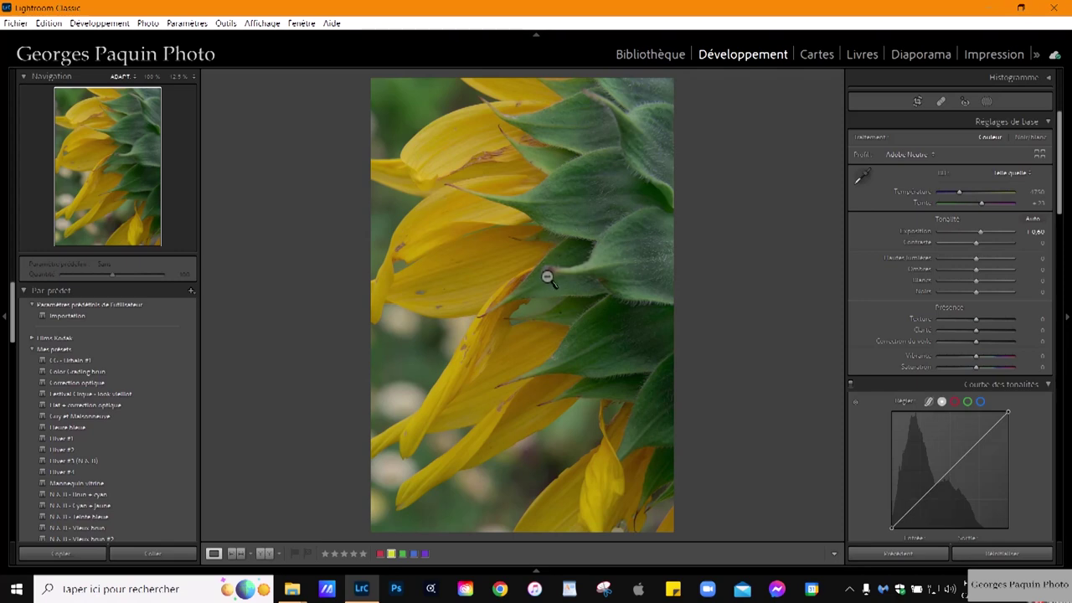
{"action": "scroll", "coordinate": [863, 301], "scroll_direction": "down", "scroll_amount": 3}
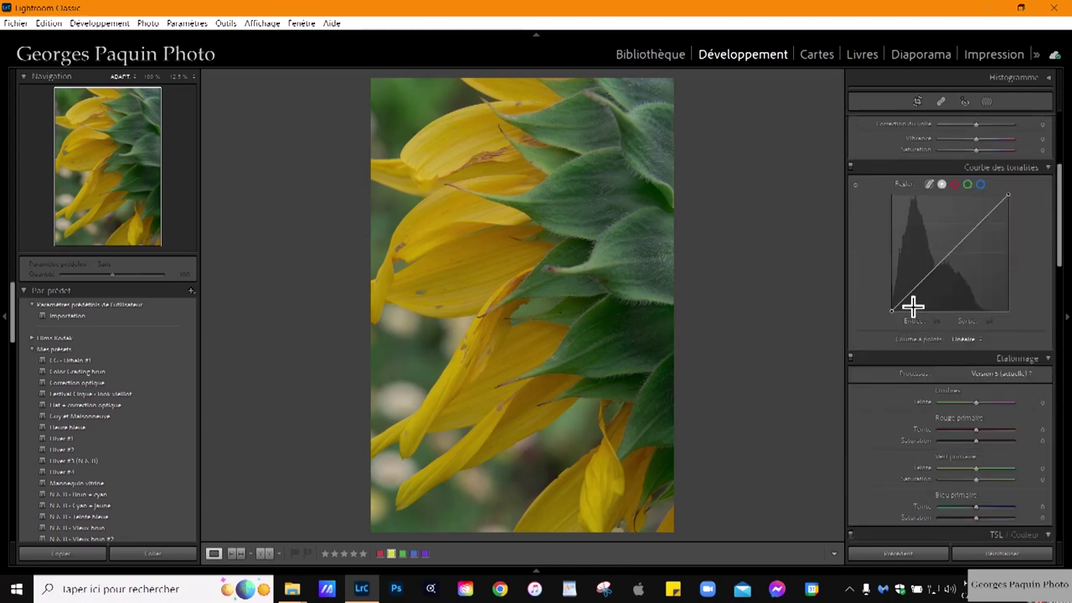
Build an S-shaped point curve using shadow, midtone and highlight points for more contrast.
{"action": "left_click_drag", "start_coordinate": [911, 304], "coordinate": [902, 308]}
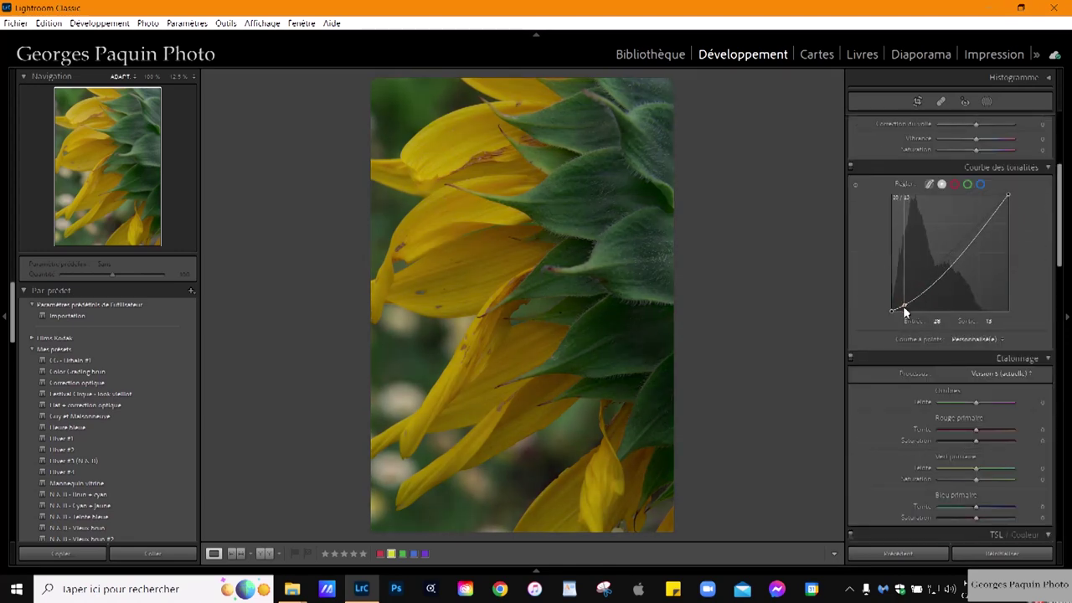
{"action": "left_click_drag", "start_coordinate": [948, 282], "coordinate": [945, 276]}
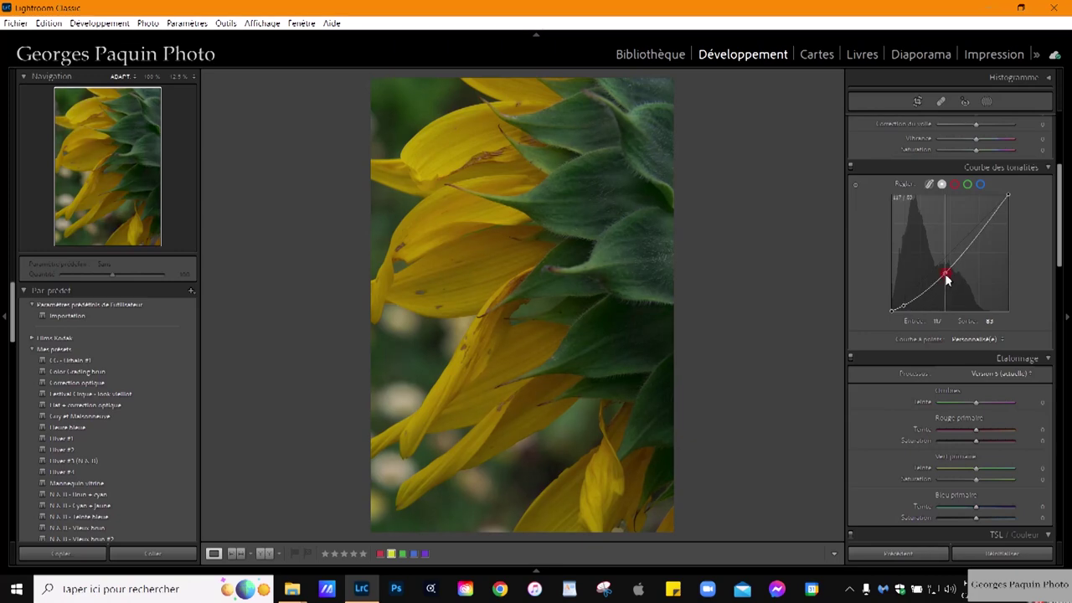
{"action": "left_click_drag", "start_coordinate": [982, 240], "coordinate": [983, 232]}
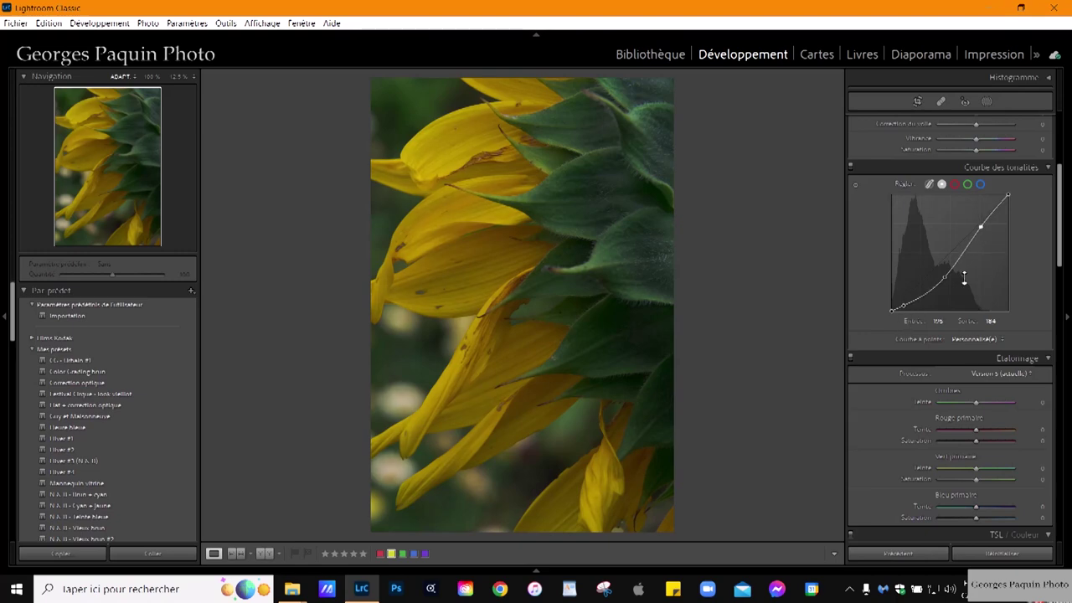
{"action": "left_click_drag", "start_coordinate": [946, 283], "coordinate": [928, 292]}
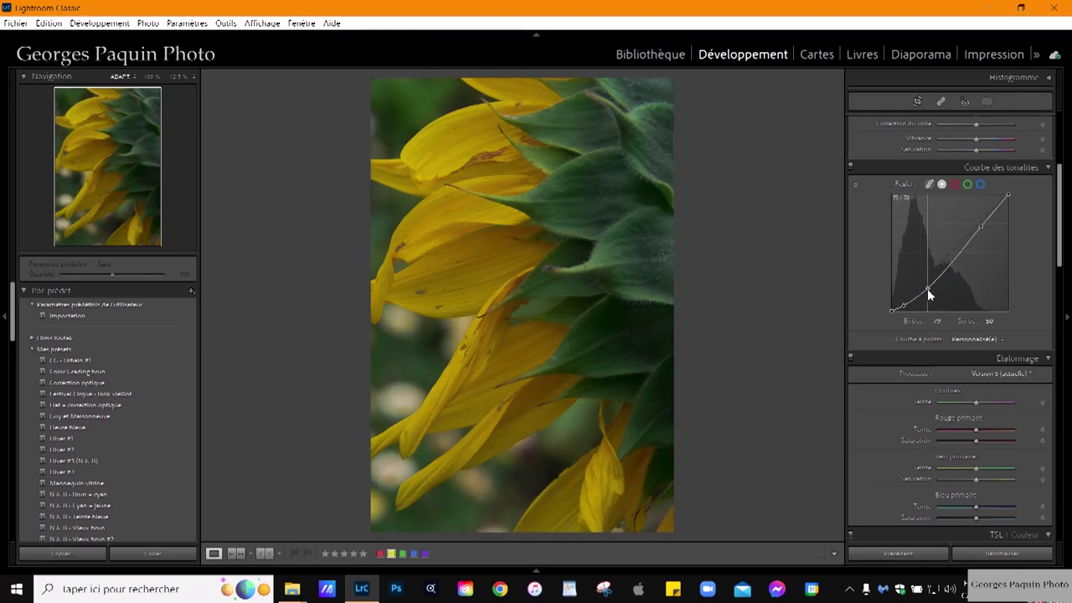
{"action": "left_click_drag", "start_coordinate": [981, 231], "coordinate": [958, 259]}
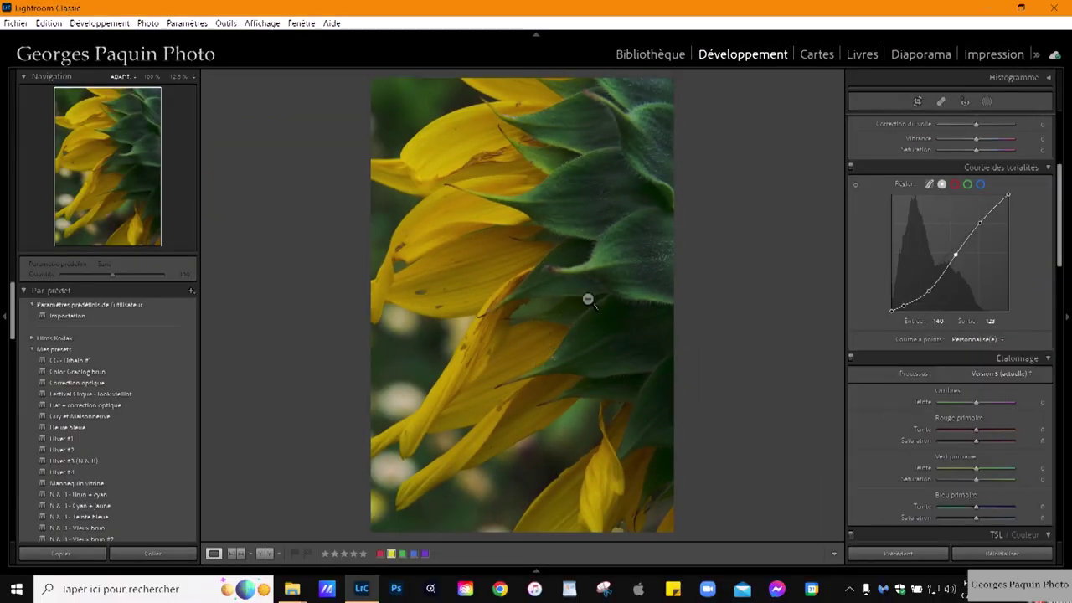
{"action": "scroll", "coordinate": [887, 255], "scroll_direction": "up", "scroll_amount": 5}
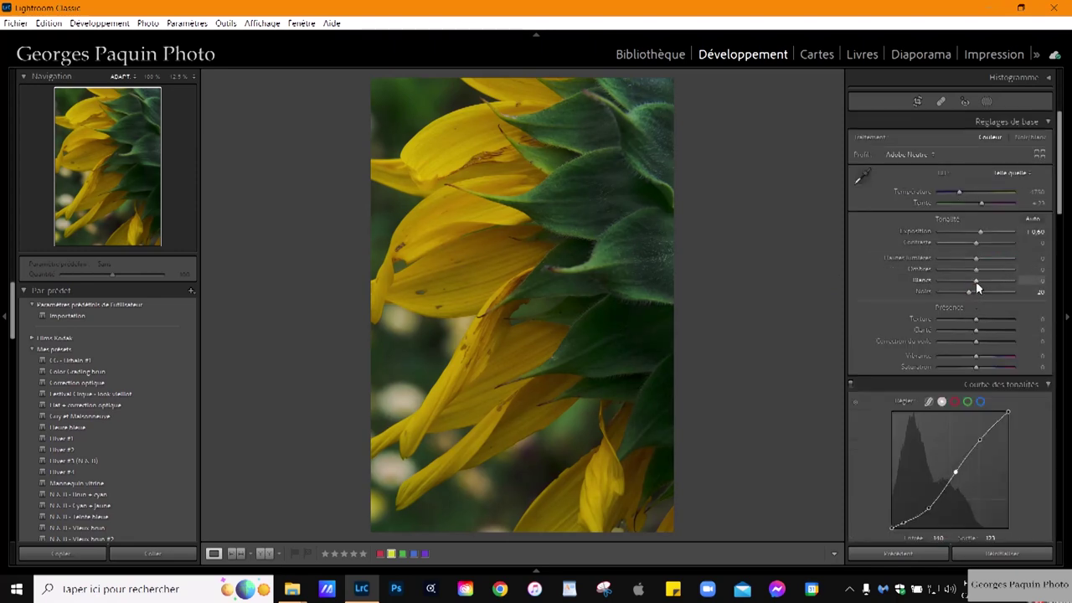
Raise whites to about +35, add contrast, and shift the tint toward magenta.
{"action": "left_click_drag", "start_coordinate": [977, 283], "coordinate": [989, 281]}
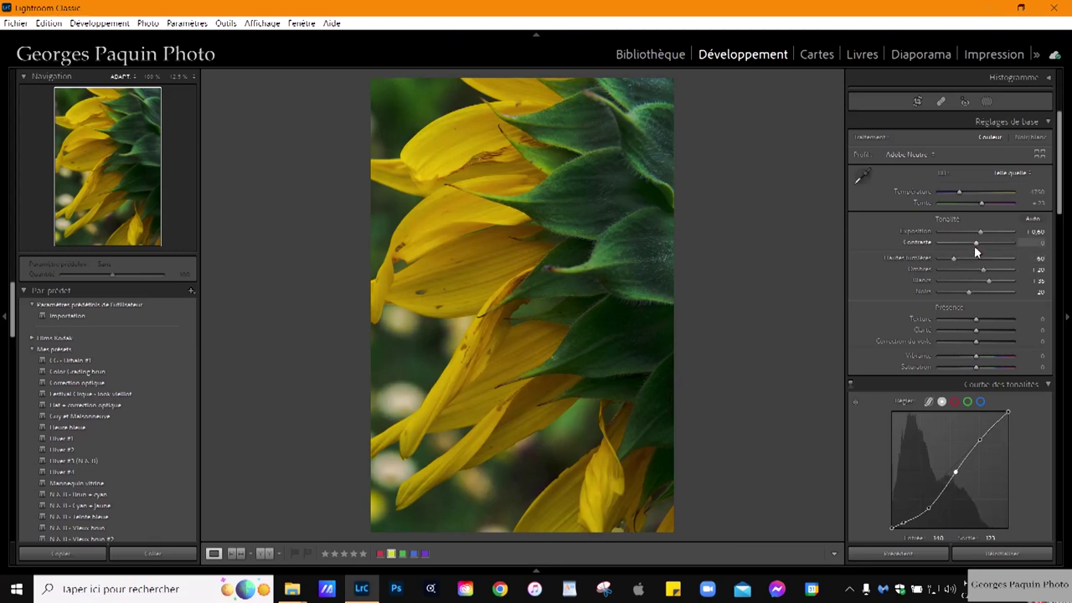
{"action": "left_click_drag", "start_coordinate": [975, 244], "coordinate": [980, 245]}
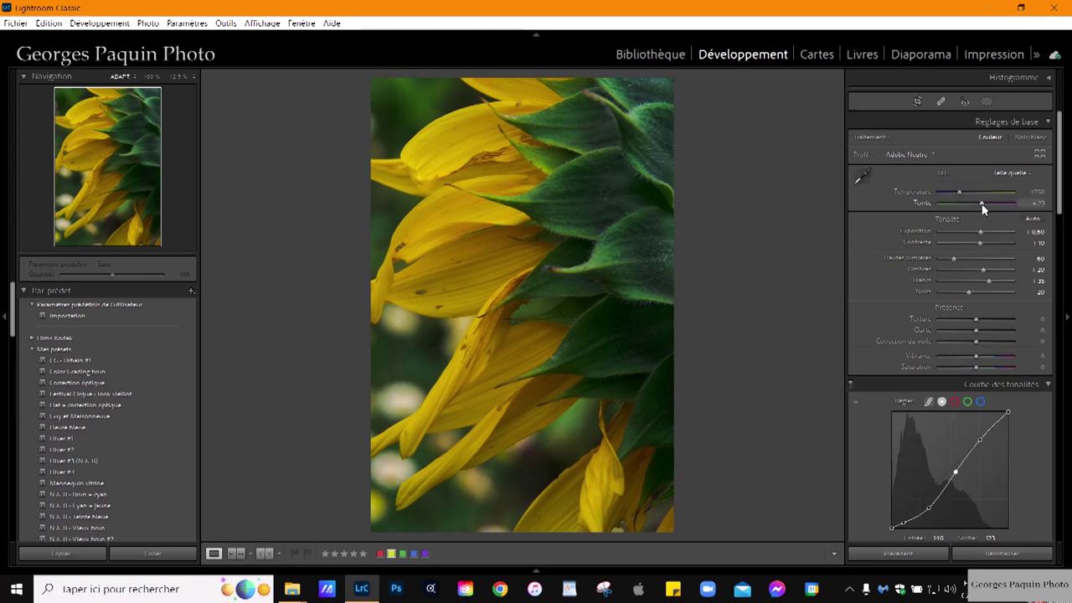
{"action": "left_click_drag", "start_coordinate": [982, 203], "coordinate": [984, 204]}
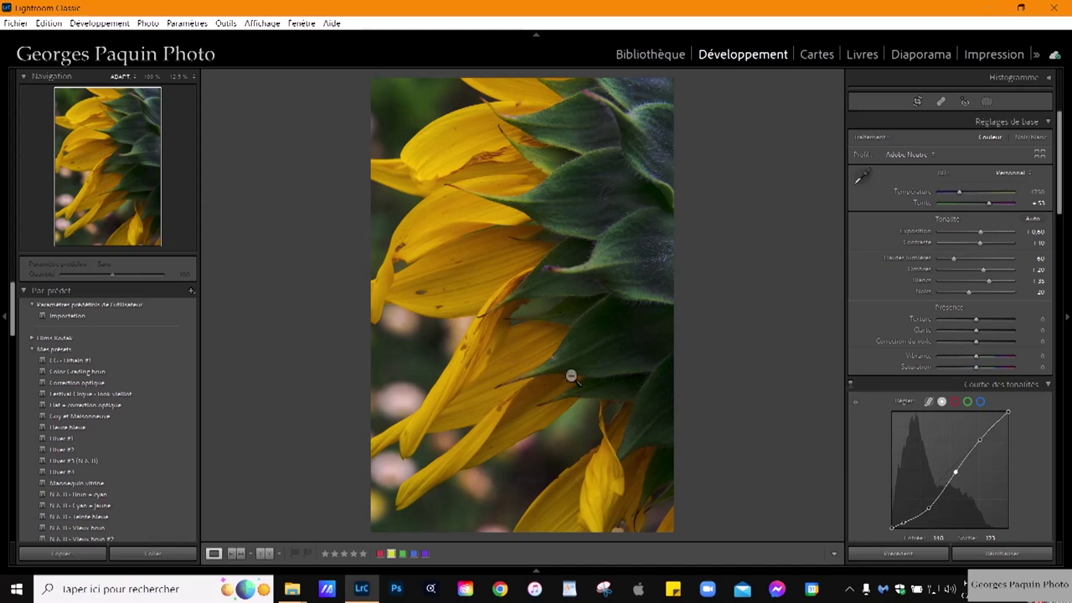
Set tint to +63, warm the temperature, lower exposure to +0.40, and zoom out to 12.5%.
{"action": "left_click_drag", "start_coordinate": [988, 206], "coordinate": [989, 206]}
{"action": "left_click", "coordinate": [960, 193]}
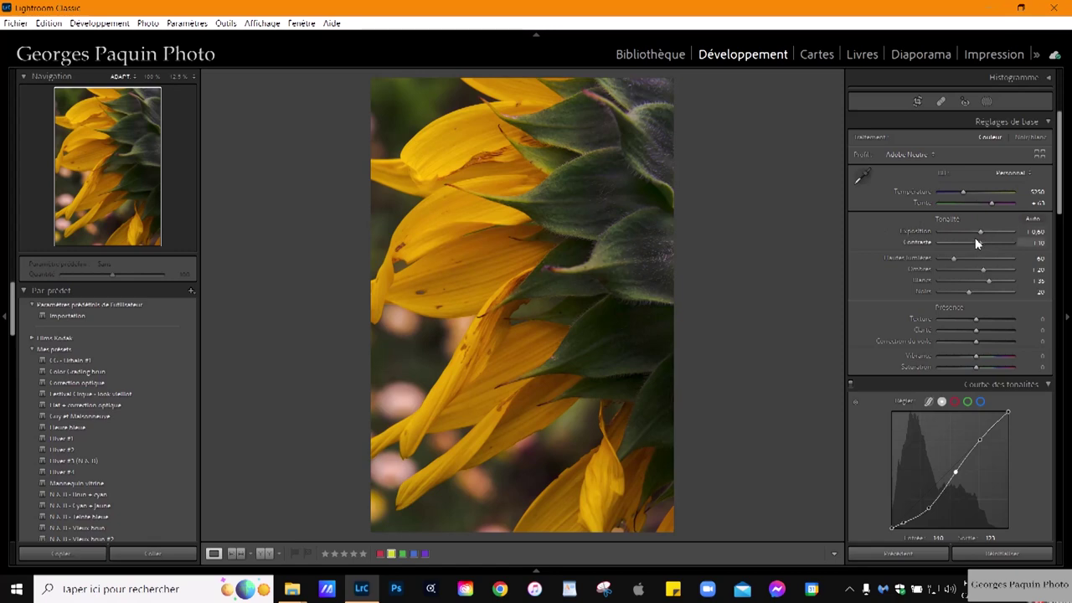
{"action": "left_click_drag", "start_coordinate": [980, 232], "coordinate": [980, 232]}
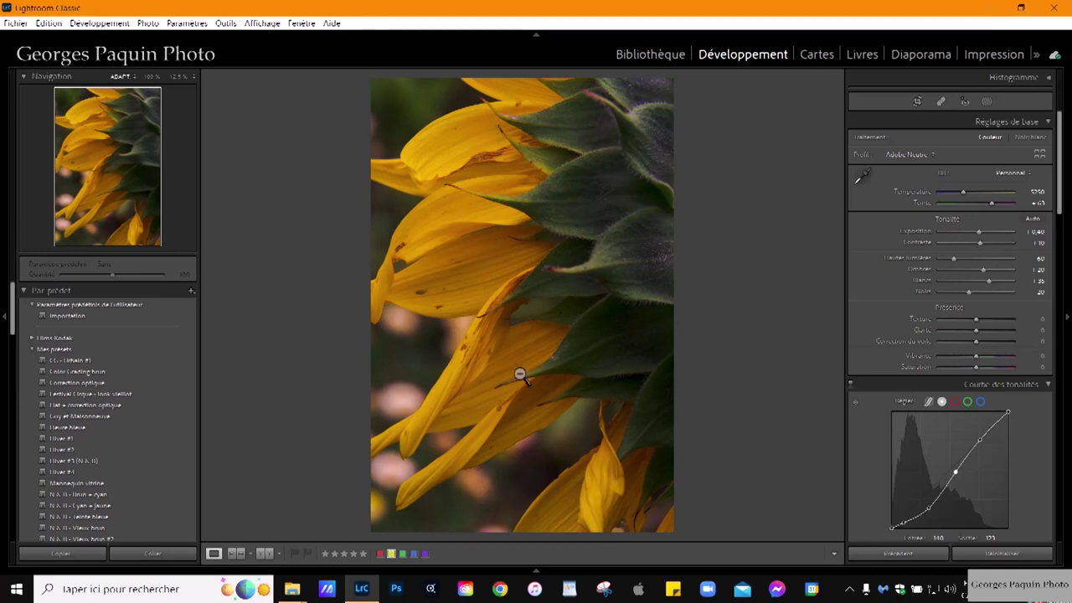
{"action": "left_click", "coordinate": [474, 222]}
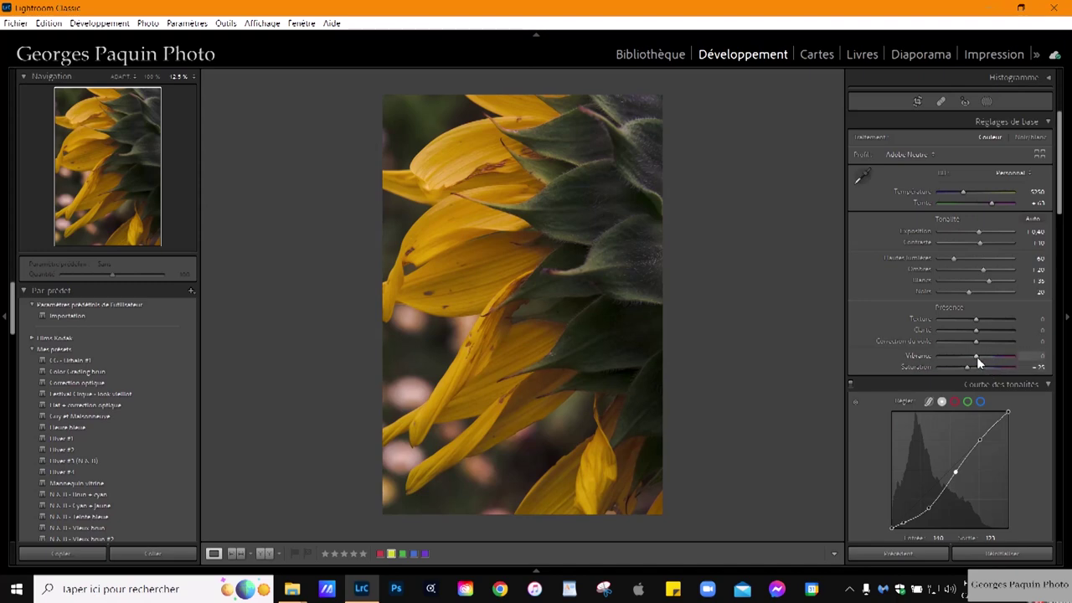
Raise Vibrance to +15 while Saturation stays at −25.
{"action": "left_click_drag", "start_coordinate": [977, 358], "coordinate": [982, 357]}
Zoom to 50% on the green sepals and bring up the new mask types.
{"action": "left_click", "coordinate": [616, 245]}
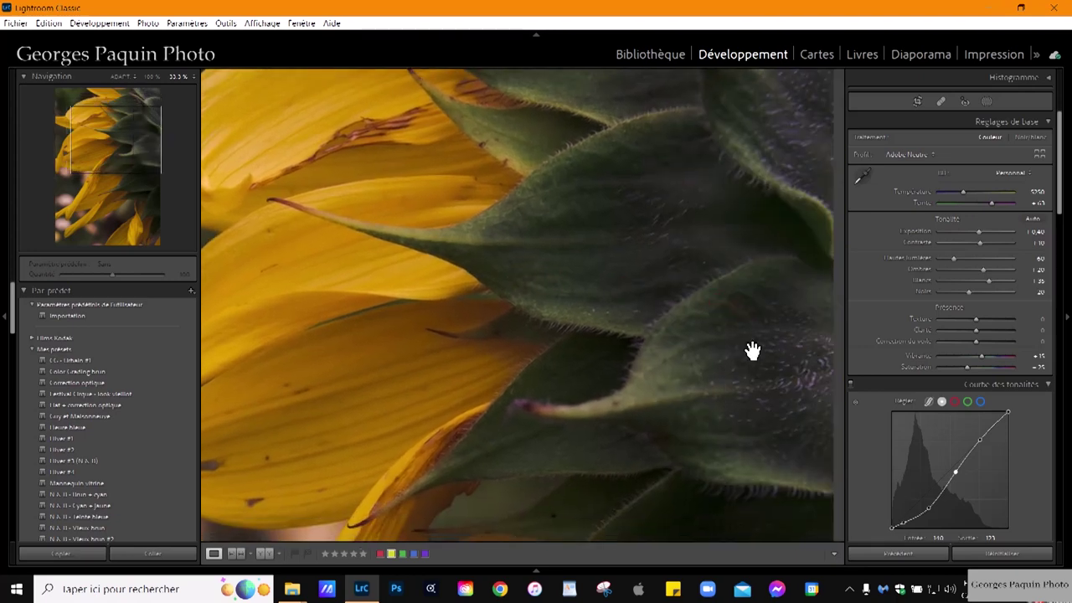
{"action": "mouse_move", "coordinate": [751, 350]}
{"action": "left_mouse_down"}
{"action": "mouse_move", "coordinate": [560, 284]}
{"action": "mouse_move", "coordinate": [609, 249]}
{"action": "mouse_move", "coordinate": [633, 342]}
{"action": "left_mouse_up"}
{"action": "key", "text": "ctrl+equal"}
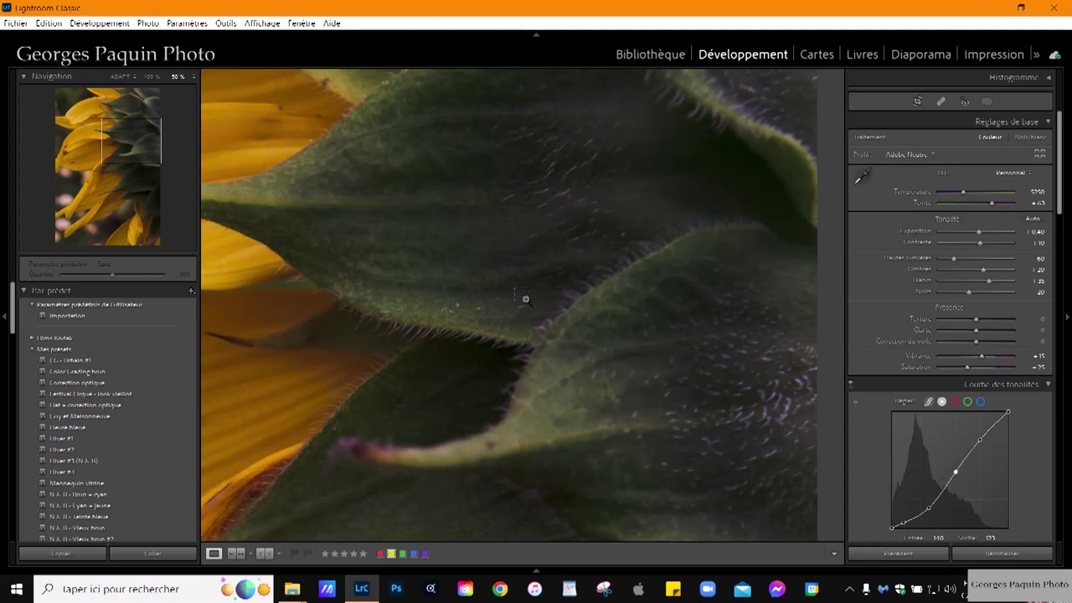
{"action": "mouse_move", "coordinate": [574, 407]}
{"action": "left_mouse_down"}
{"action": "mouse_move", "coordinate": [567, 165]}
{"action": "mouse_move", "coordinate": [510, 389]}
{"action": "left_mouse_up"}
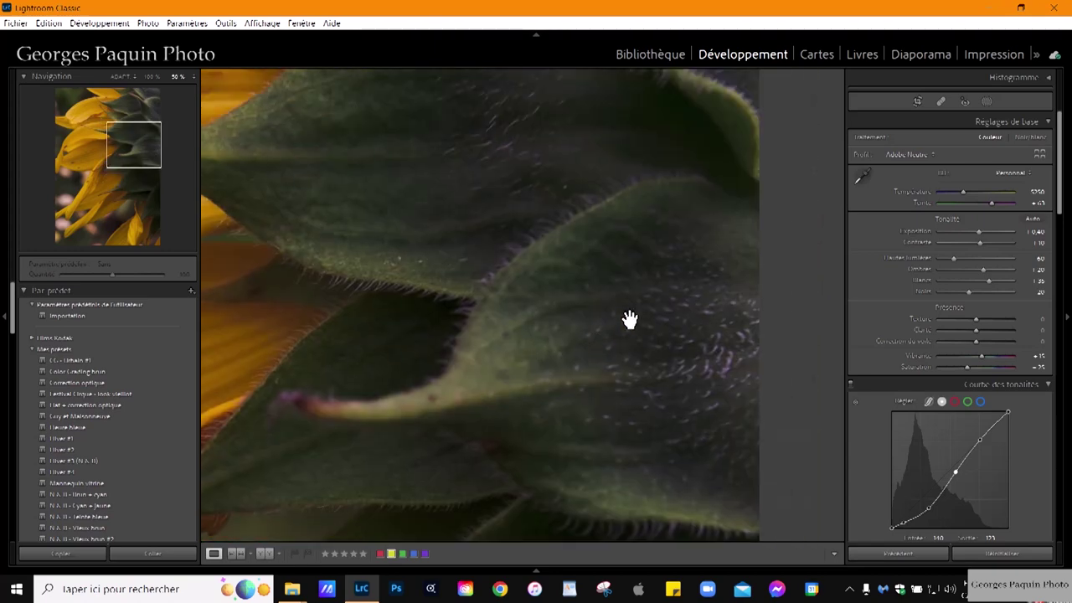
{"action": "left_click_drag", "start_coordinate": [629, 319], "coordinate": [574, 327]}
{"action": "left_click", "coordinate": [987, 102]}
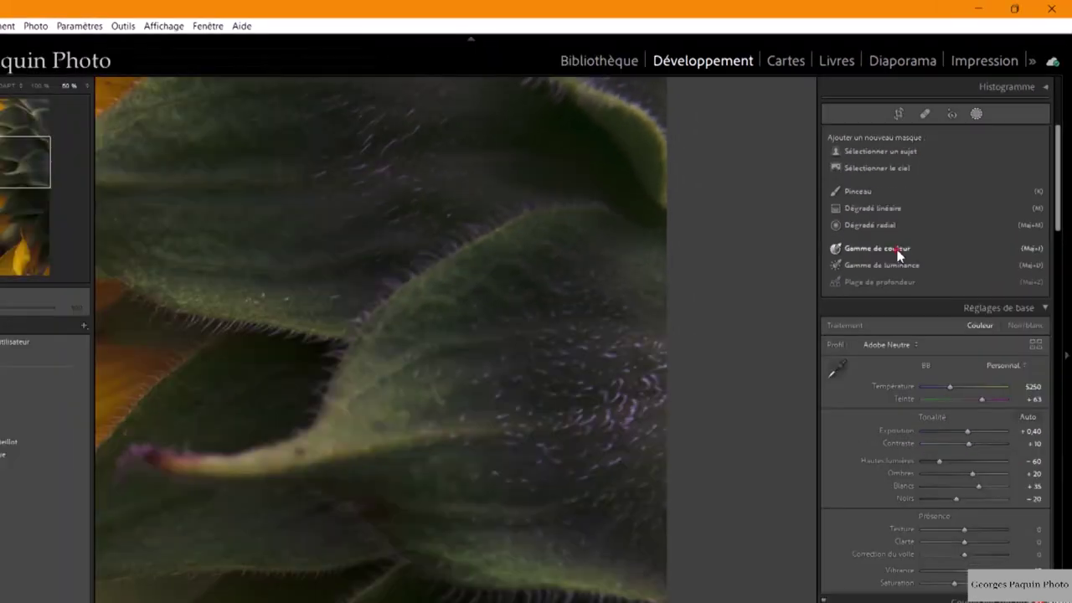
Create a Color Range mask sampled from a green leaf, then zoom out to the whole photo.
{"action": "left_click", "coordinate": [762, 299]}
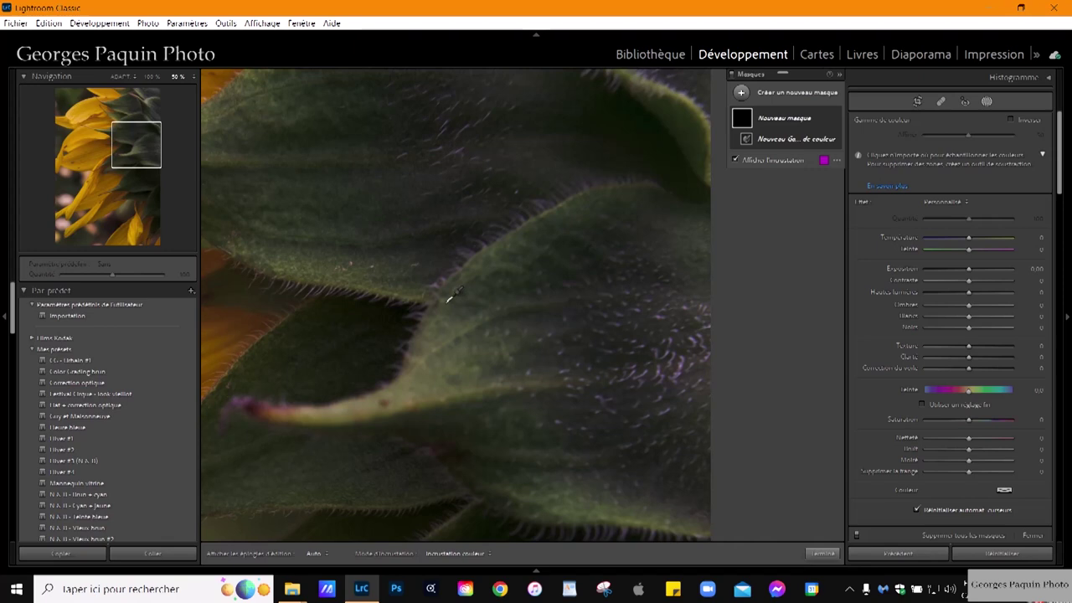
{"action": "left_click_drag", "start_coordinate": [444, 304], "coordinate": [492, 347]}
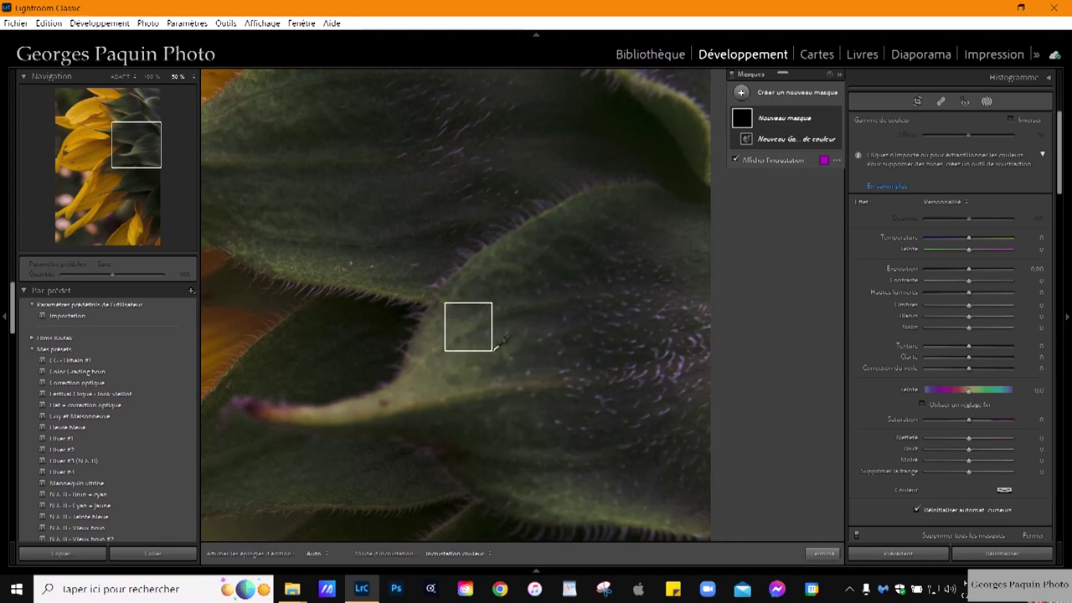
{"action": "left_click", "coordinate": [117, 76]}
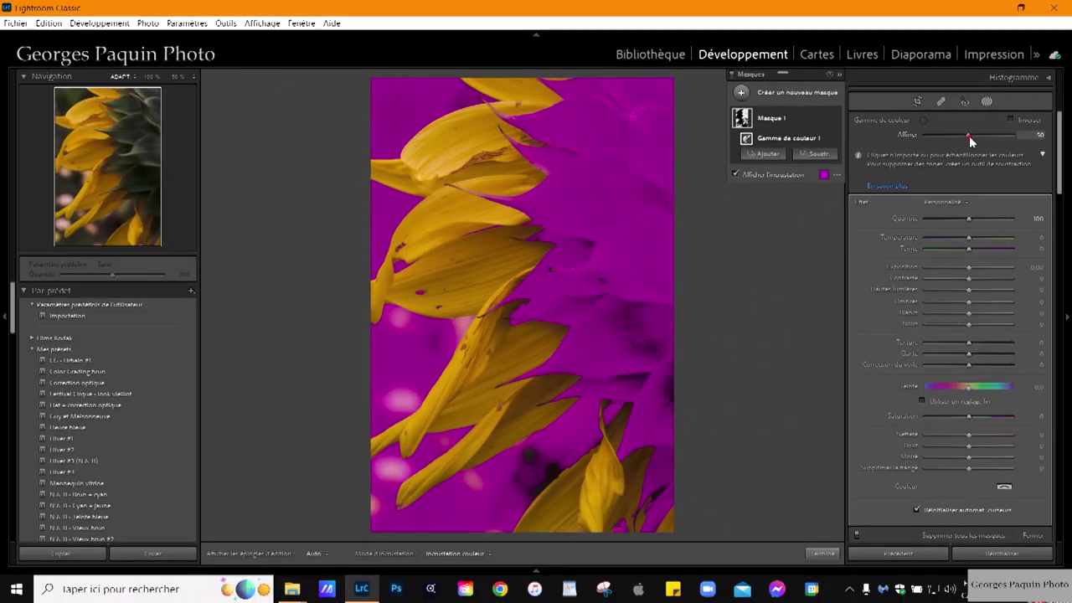
Refine the color range mask with extra leaf samples, settle Refine at 44, and hide the overlay.
{"action": "left_click_drag", "start_coordinate": [968, 135], "coordinate": [945, 144]}
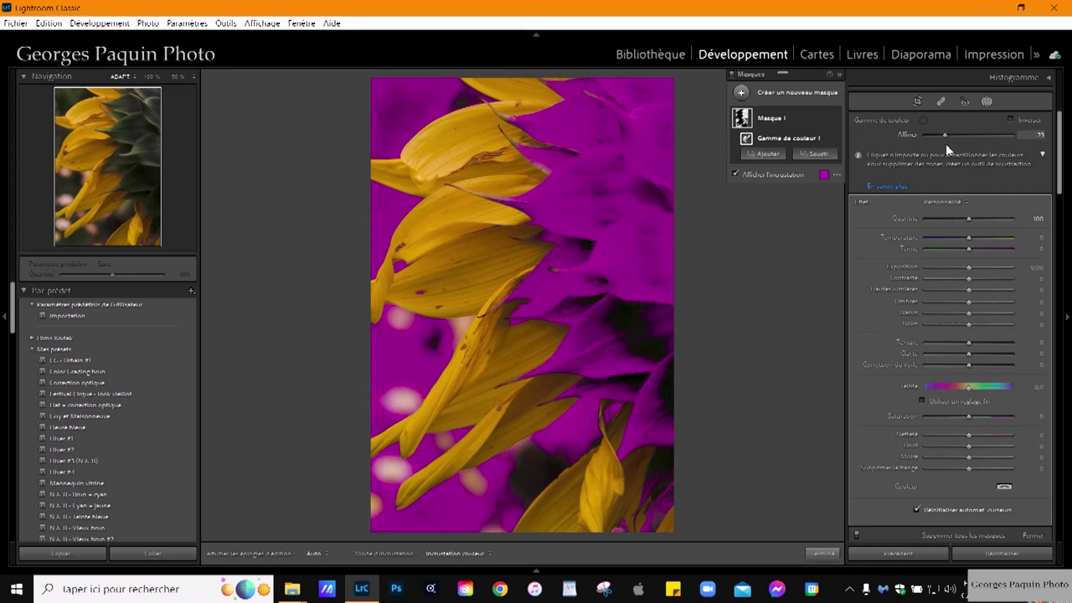
{"action": "left_click_drag", "start_coordinate": [945, 145], "coordinate": [943, 148]}
{"action": "left_click", "coordinate": [609, 247]}
{"action": "left_click_drag", "start_coordinate": [944, 136], "coordinate": [986, 142]}
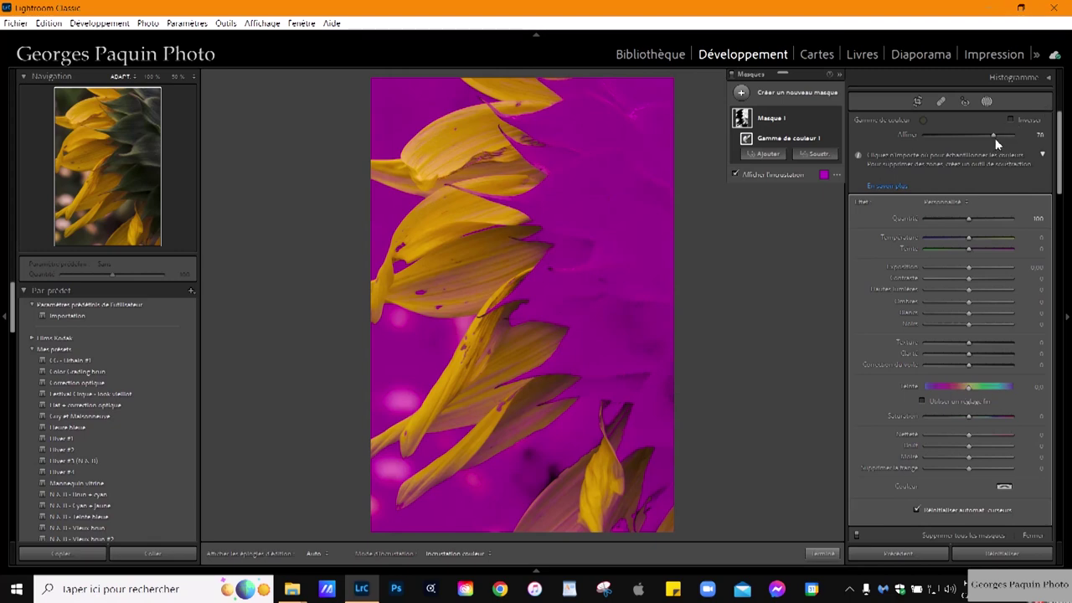
{"action": "left_click_drag", "start_coordinate": [993, 136], "coordinate": [960, 157]}
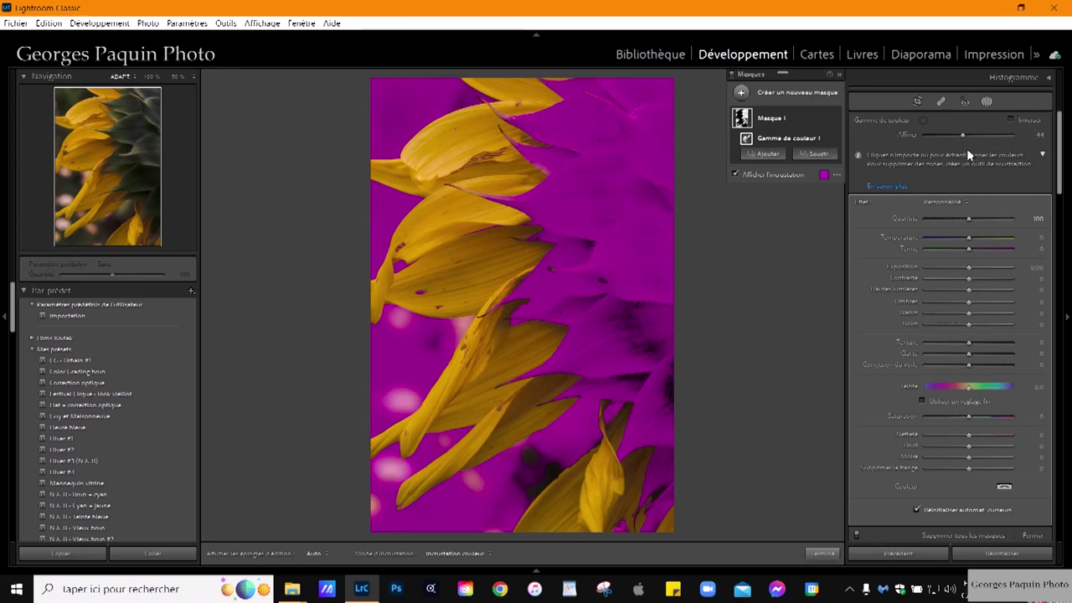
{"action": "left_click", "coordinate": [608, 246]}
{"action": "left_click", "coordinate": [769, 174]}
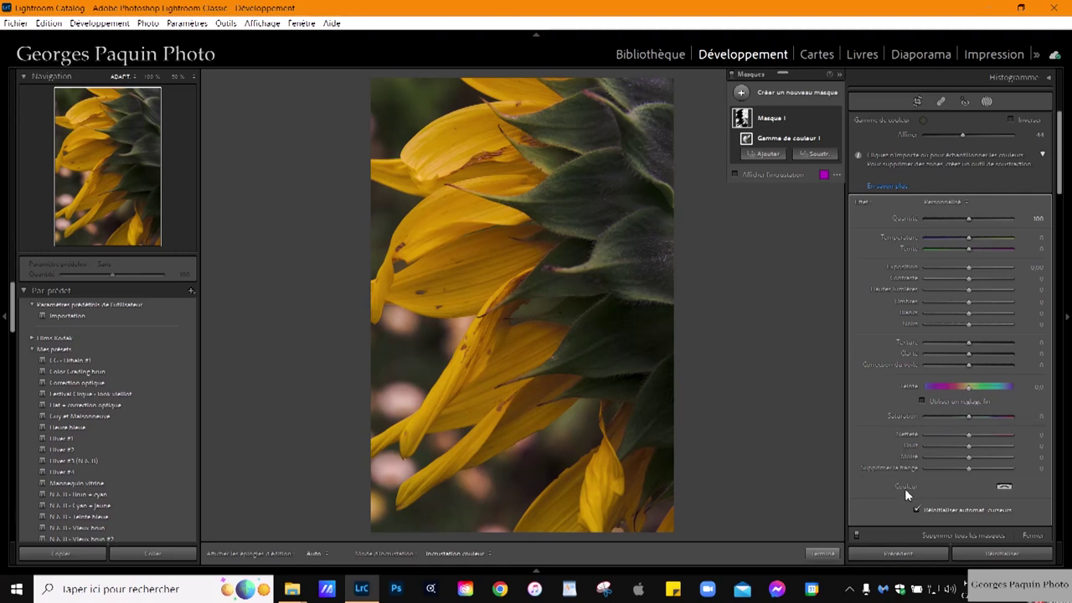
Give the masked sepals a light green colour tint and show the mask overlay again.
{"action": "left_click", "coordinate": [1004, 486]}
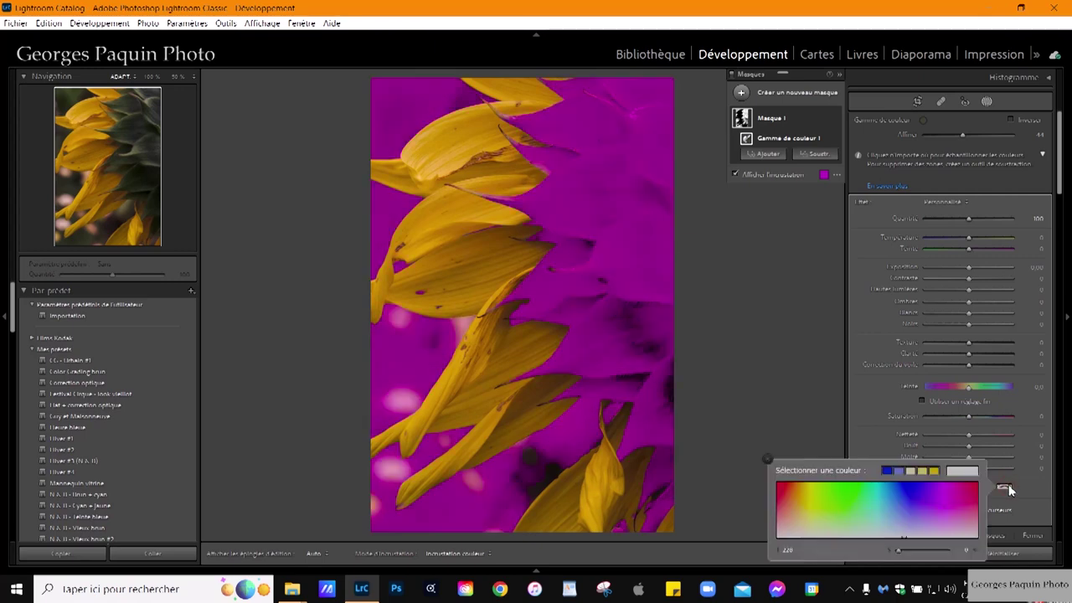
{"action": "left_click", "coordinate": [837, 514]}
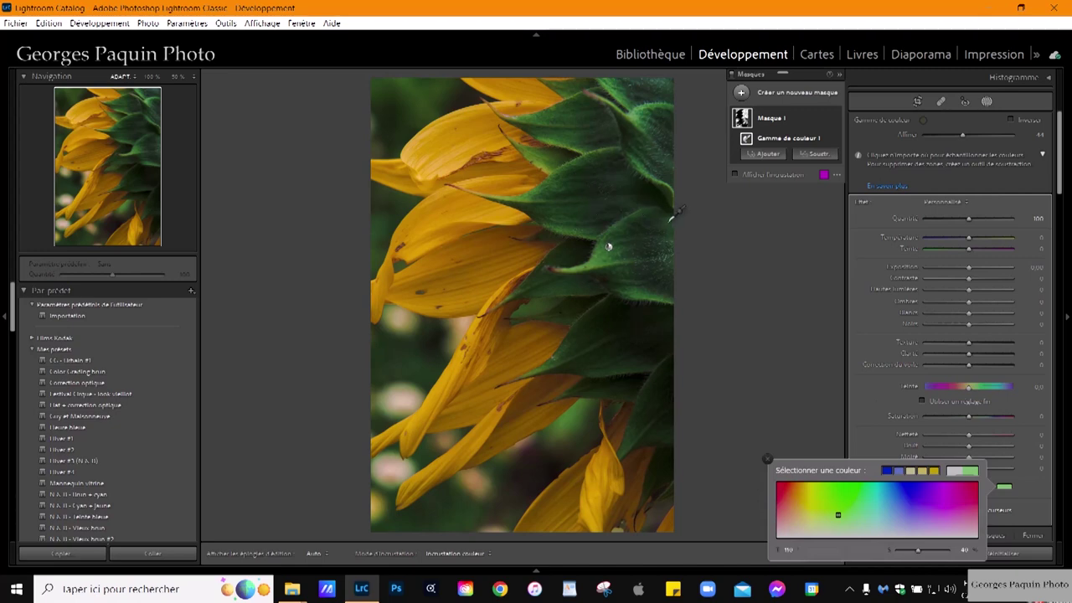
{"action": "left_click", "coordinate": [859, 394]}
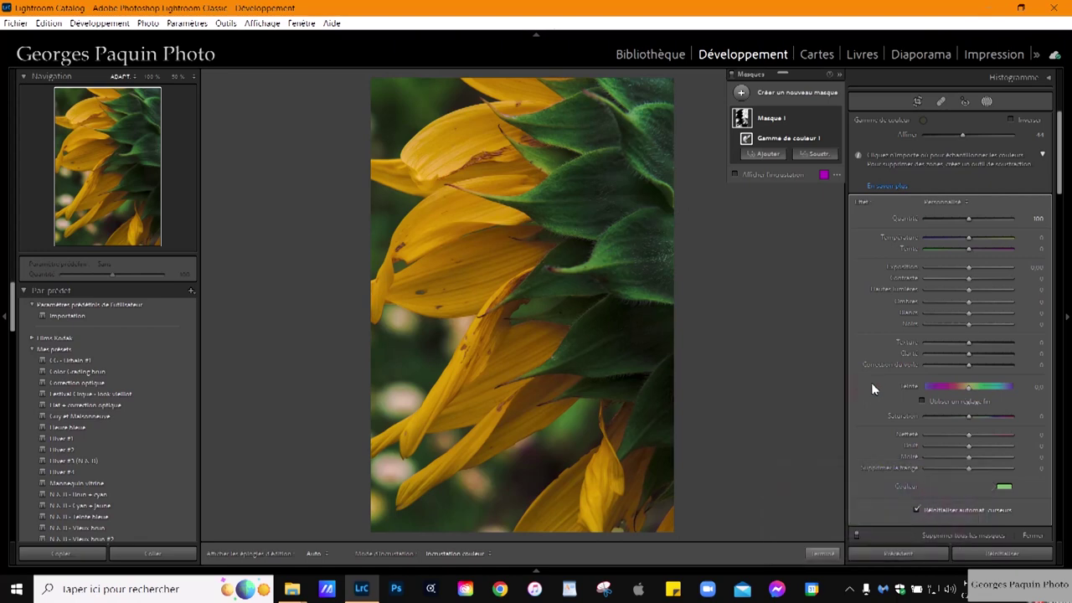
{"action": "left_click", "coordinate": [784, 176]}
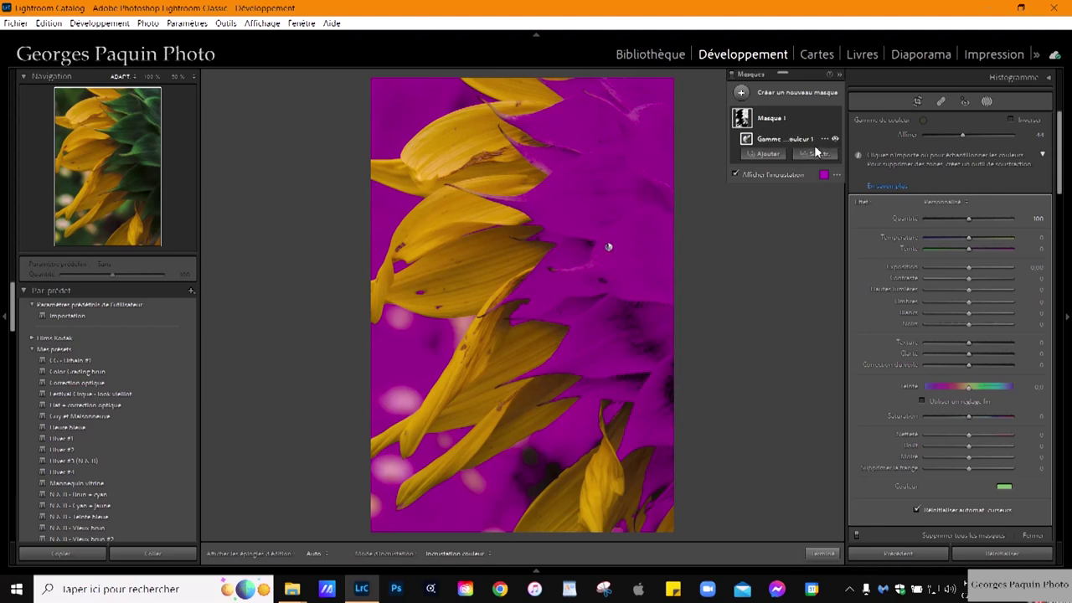
Intersect Mask 1's color range with a new Brush component.
{"action": "key", "text": "alt"}
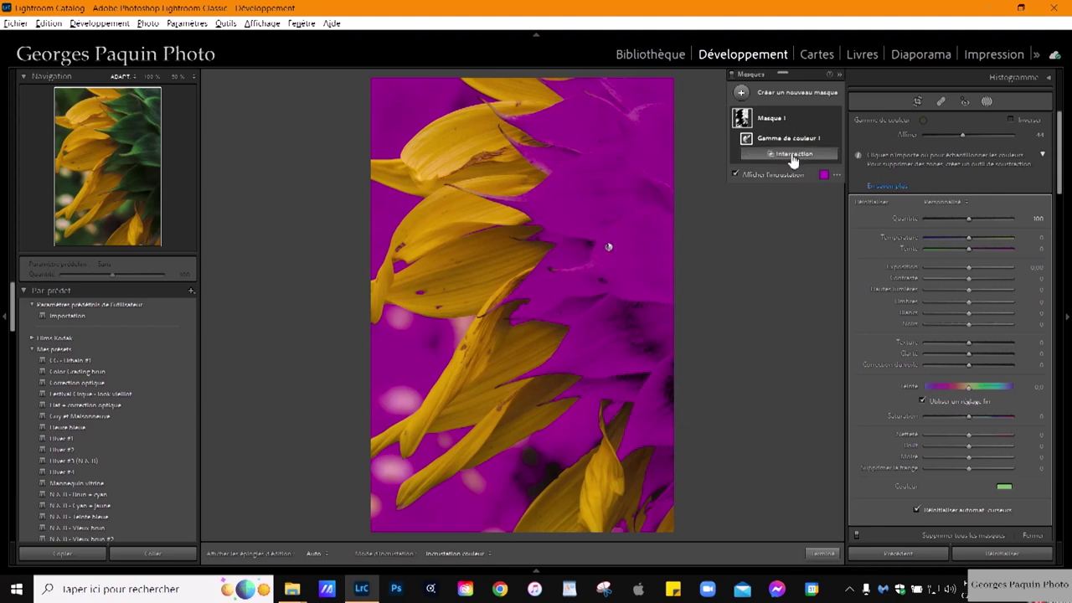
{"action": "left_click", "coordinate": [792, 156]}
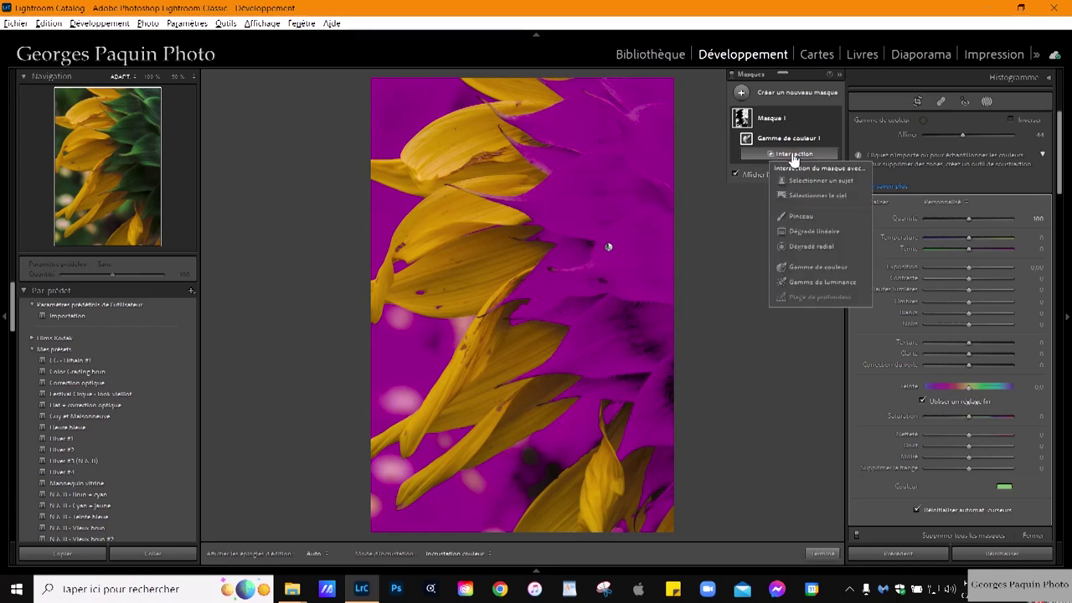
{"action": "left_click", "coordinate": [806, 217]}
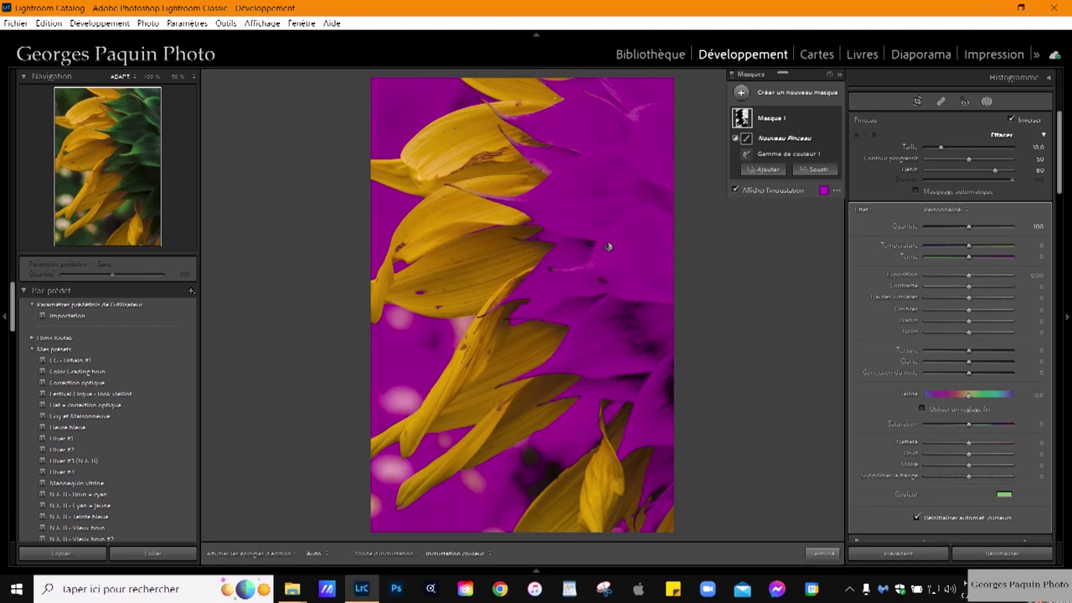
Hide the pins and paint the intersect mask over the top-right and right-edge green bracts.
{"action": "key", "text": "h"}
{"action": "mouse_move", "coordinate": [661, 92]}
{"action": "left_mouse_down"}
{"action": "mouse_move", "coordinate": [523, 210]}
{"action": "mouse_move", "coordinate": [657, 256]}
{"action": "left_mouse_up"}
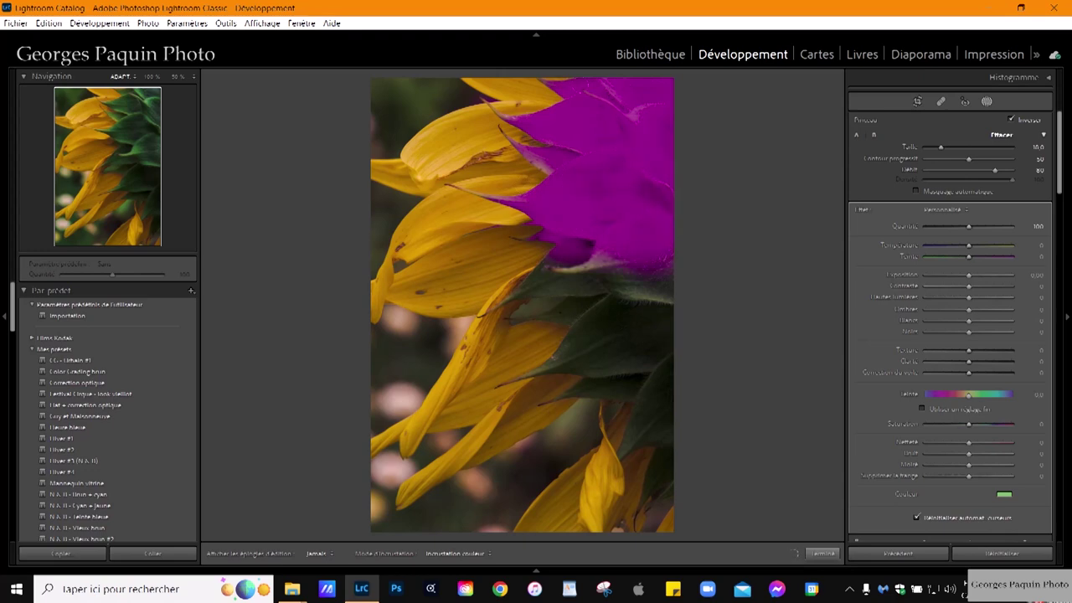
{"action": "mouse_move", "coordinate": [637, 302]}
{"action": "left_mouse_down"}
{"action": "mouse_move", "coordinate": [561, 285]}
{"action": "mouse_move", "coordinate": [521, 314]}
{"action": "left_mouse_up"}
{"action": "left_click_drag", "start_coordinate": [649, 272], "coordinate": [657, 331]}
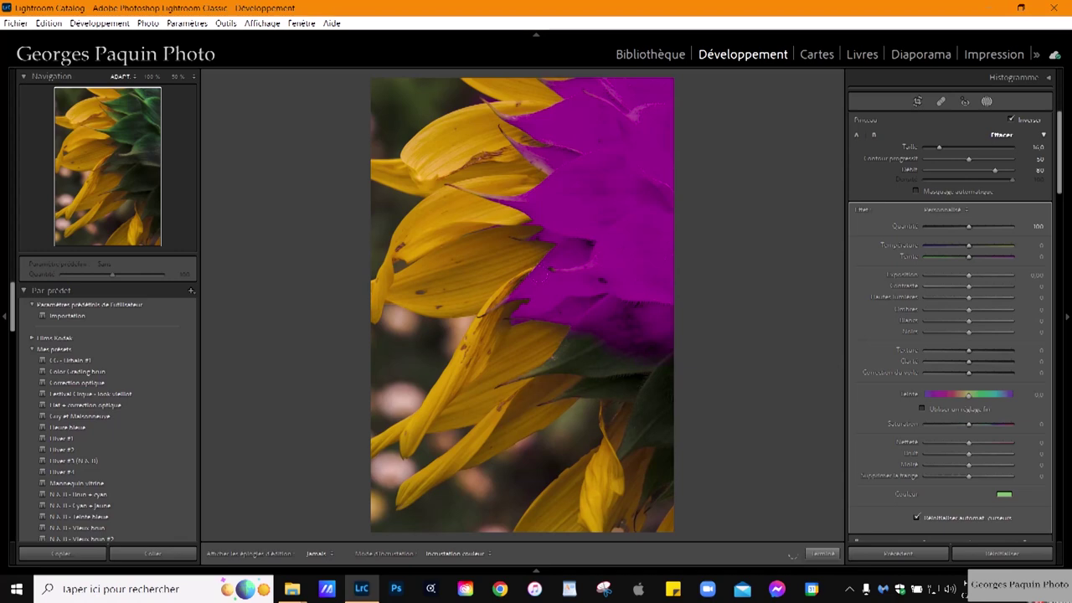
At 33.3% zoom, brush the mask over the bracts beside the petals and the lower bracts.
{"action": "left_click", "coordinate": [176, 77]}
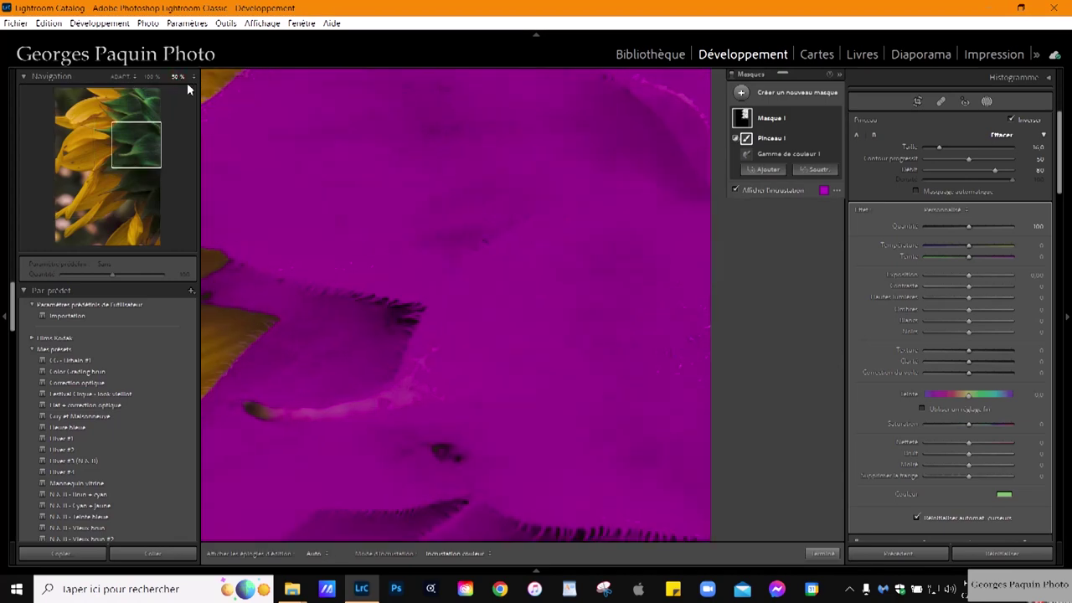
{"action": "left_click", "coordinate": [192, 76]}
{"action": "left_click", "coordinate": [158, 130]}
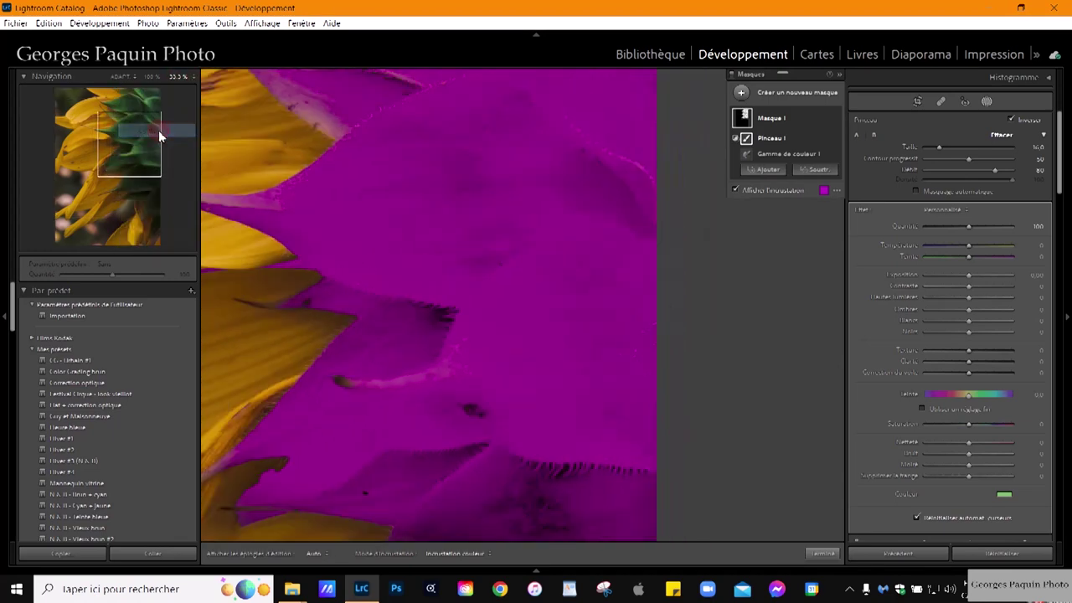
{"action": "left_click_drag", "start_coordinate": [490, 324], "coordinate": [516, 175]}
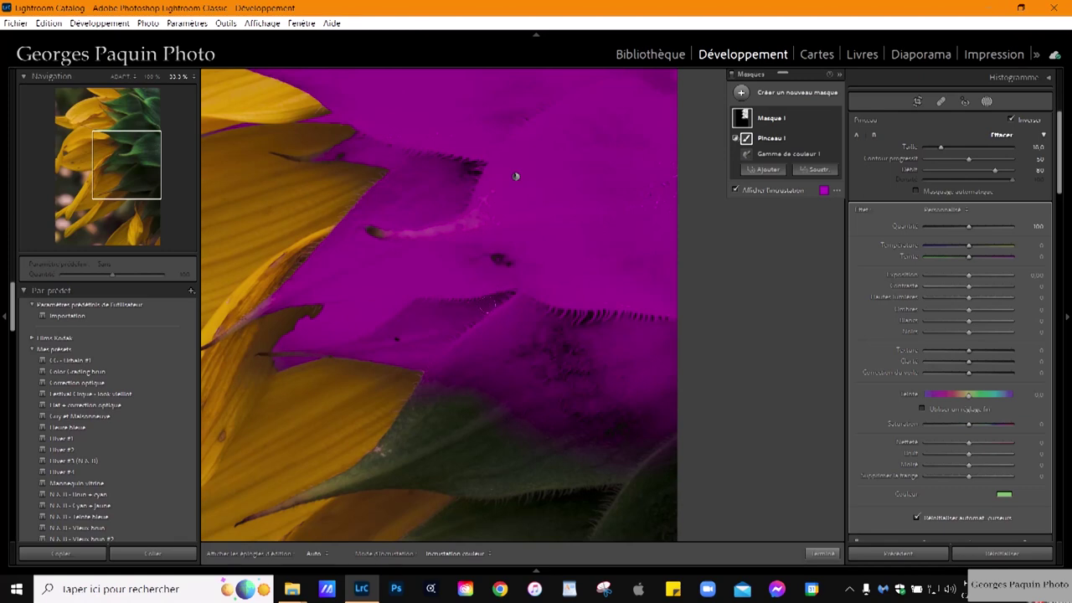
{"action": "key", "text": "h"}
{"action": "left_click_drag", "start_coordinate": [483, 402], "coordinate": [598, 431]}
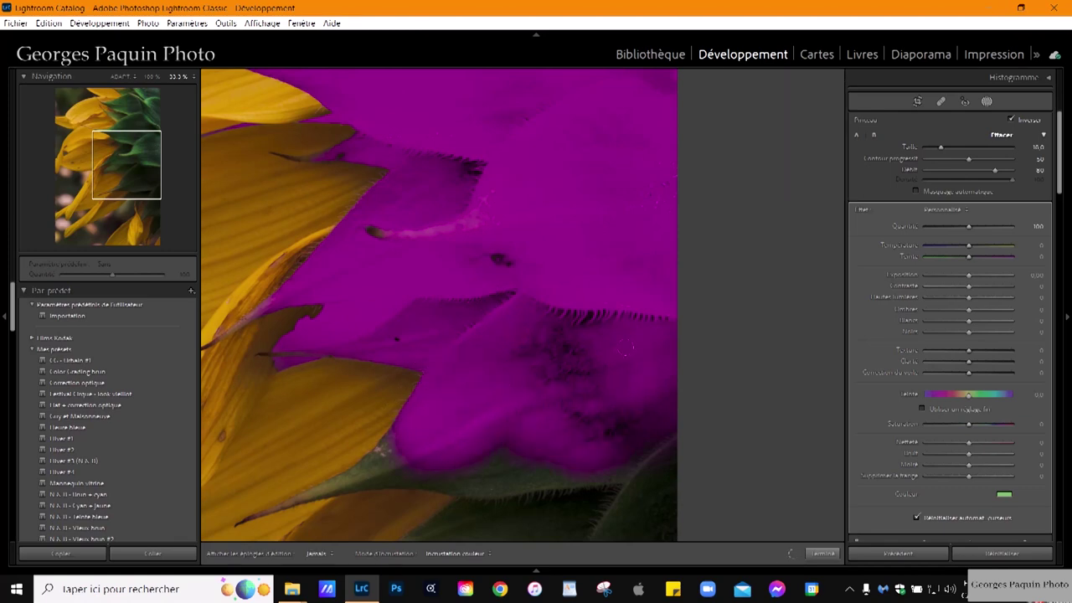
{"action": "left_click_drag", "start_coordinate": [628, 345], "coordinate": [601, 391]}
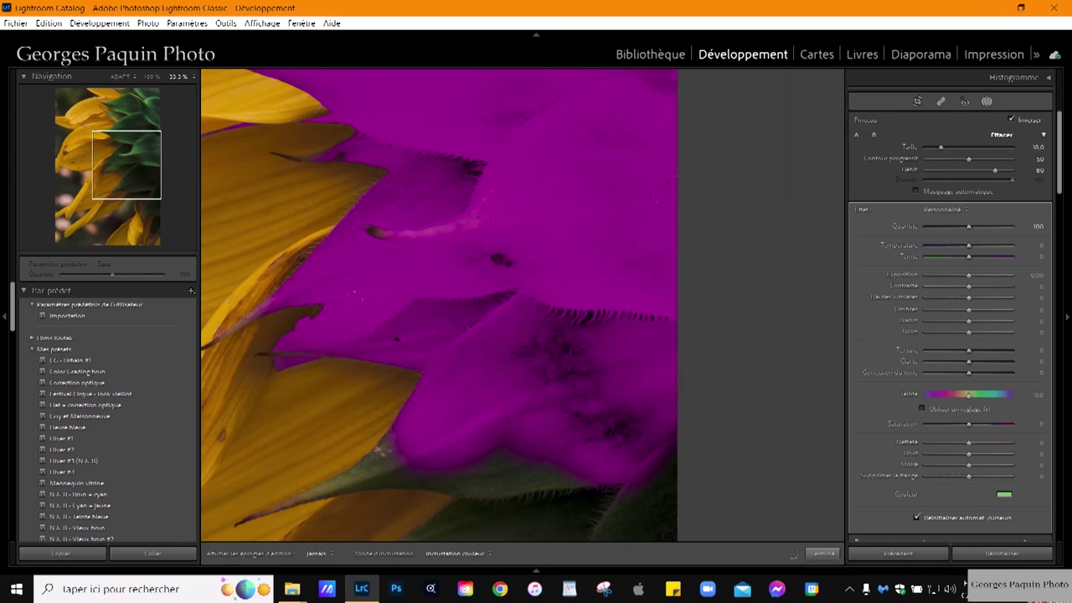
{"action": "left_click_drag", "start_coordinate": [557, 382], "coordinate": [629, 232]}
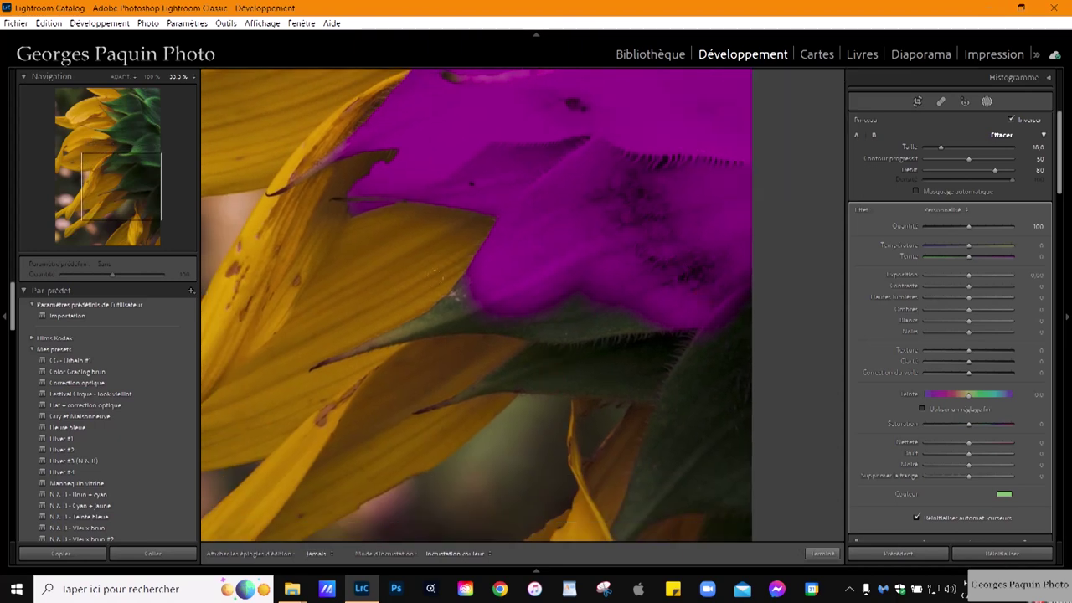
{"action": "left_click_drag", "start_coordinate": [434, 269], "coordinate": [619, 273]}
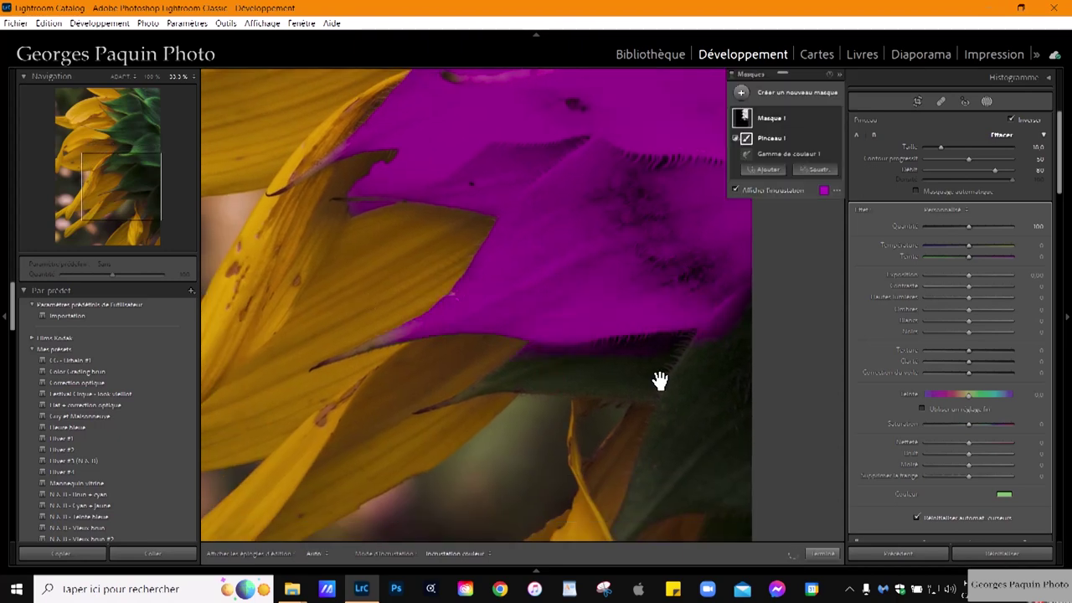
Continue painting the lower-right bracts and refine the edge near the petals, keeping petals unmasked.
{"action": "left_click_drag", "start_coordinate": [658, 378], "coordinate": [527, 298]}
{"action": "mouse_move", "coordinate": [450, 263]}
{"action": "left_mouse_down"}
{"action": "mouse_move", "coordinate": [508, 379]}
{"action": "mouse_move", "coordinate": [588, 354]}
{"action": "left_mouse_up"}
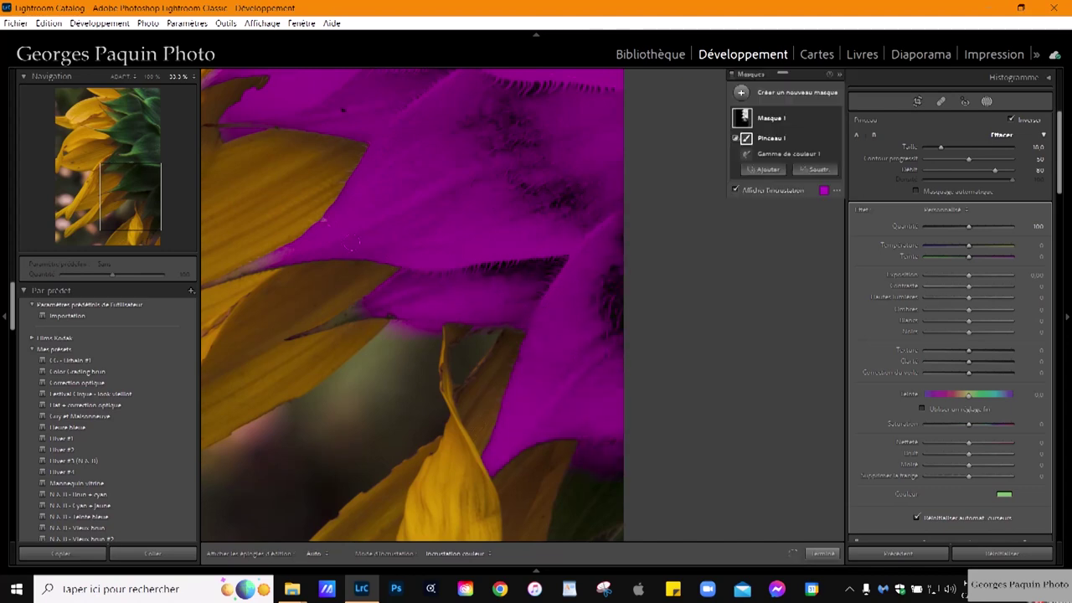
{"action": "left_click_drag", "start_coordinate": [599, 297], "coordinate": [610, 314]}
{"action": "left_click_drag", "start_coordinate": [584, 388], "coordinate": [566, 251]}
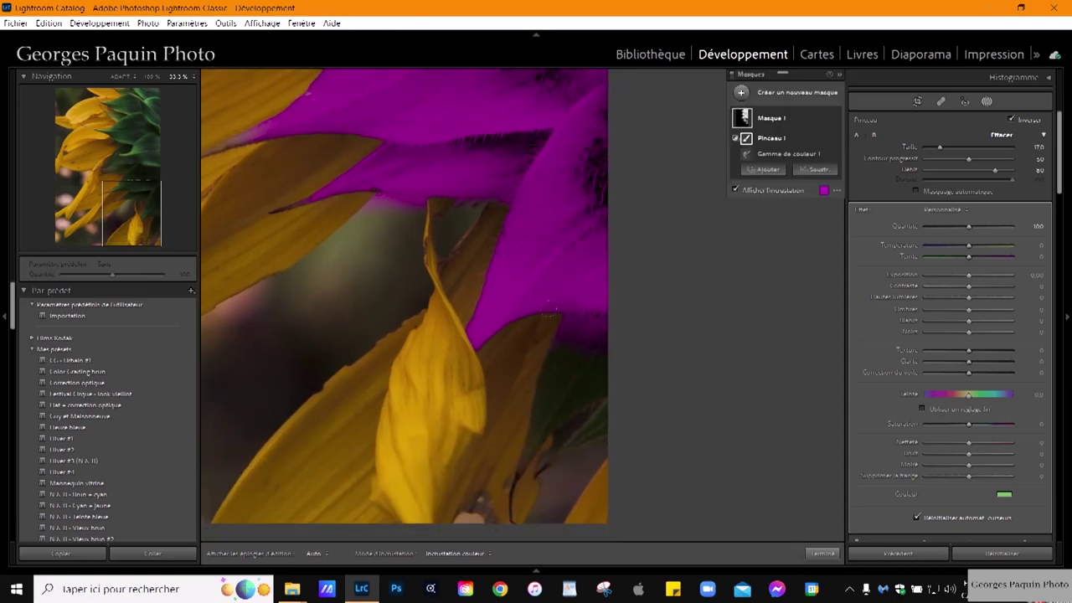
{"action": "left_click_drag", "start_coordinate": [533, 340], "coordinate": [552, 375]}
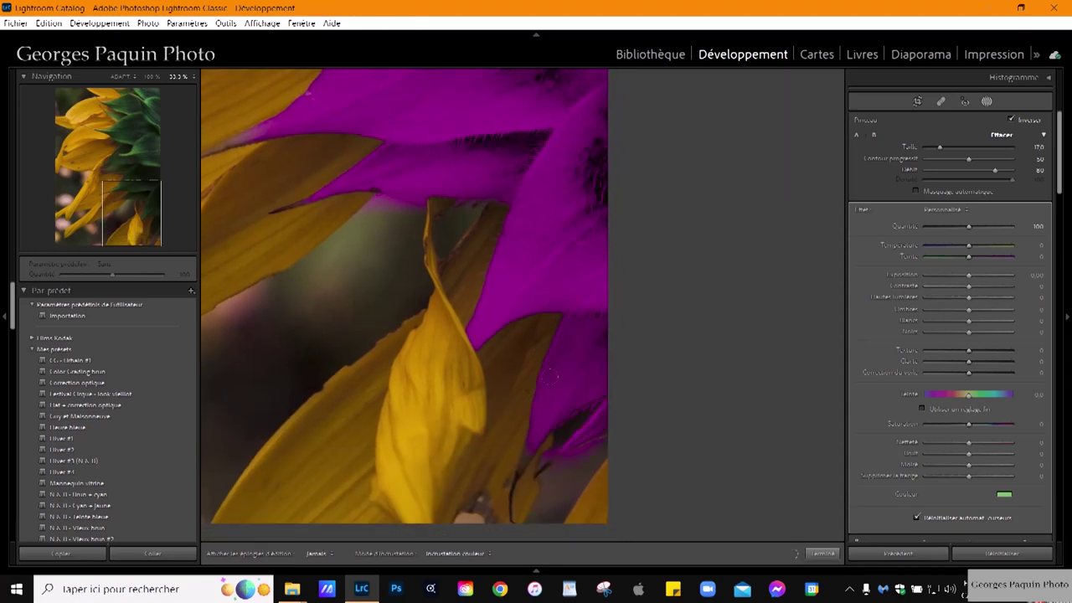
{"action": "left_click_drag", "start_coordinate": [590, 310], "coordinate": [569, 330]}
{"action": "left_click_drag", "start_coordinate": [550, 172], "coordinate": [532, 286]}
Fit the whole sunflower photo in the window with the Navigator's Fit option.
{"action": "left_click", "coordinate": [120, 76]}
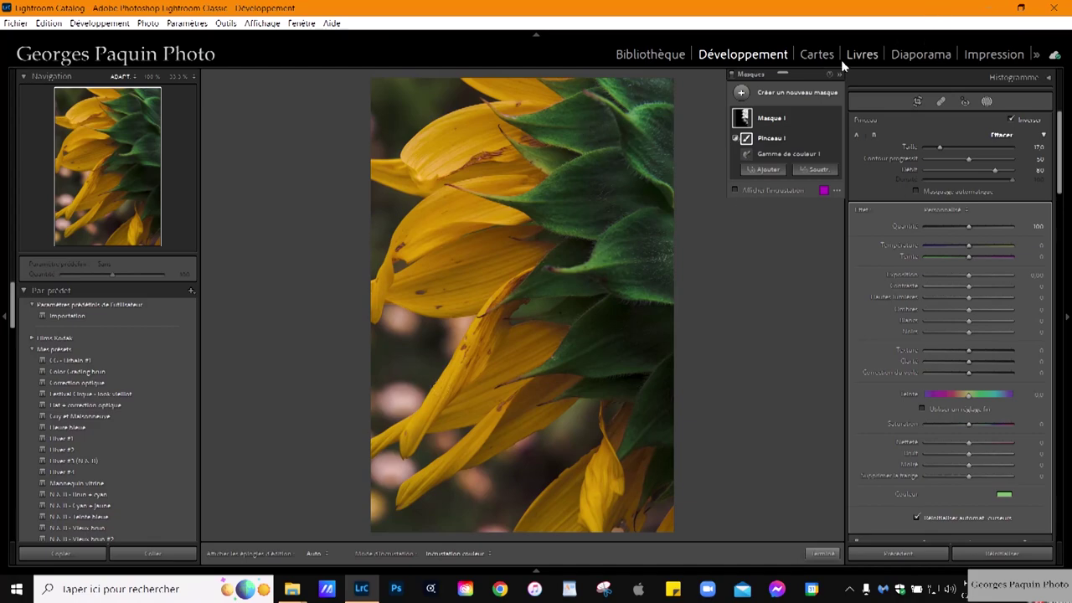
Create a trial Color Range mask sampled on the photo, with Affiner lowered to about 31.
{"action": "left_click", "coordinate": [742, 93]}
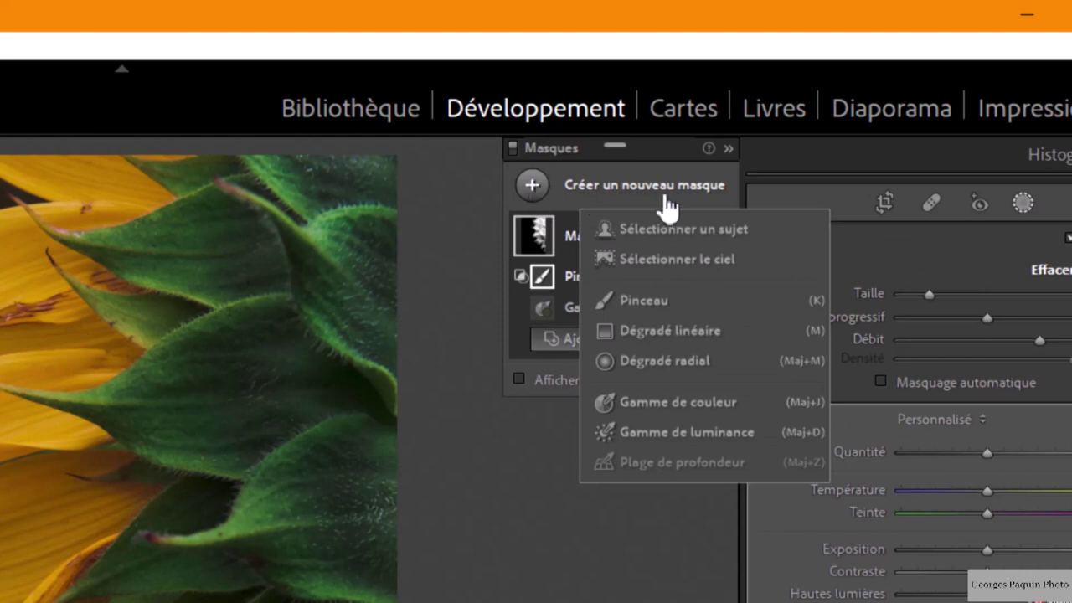
{"action": "left_click", "coordinate": [713, 400]}
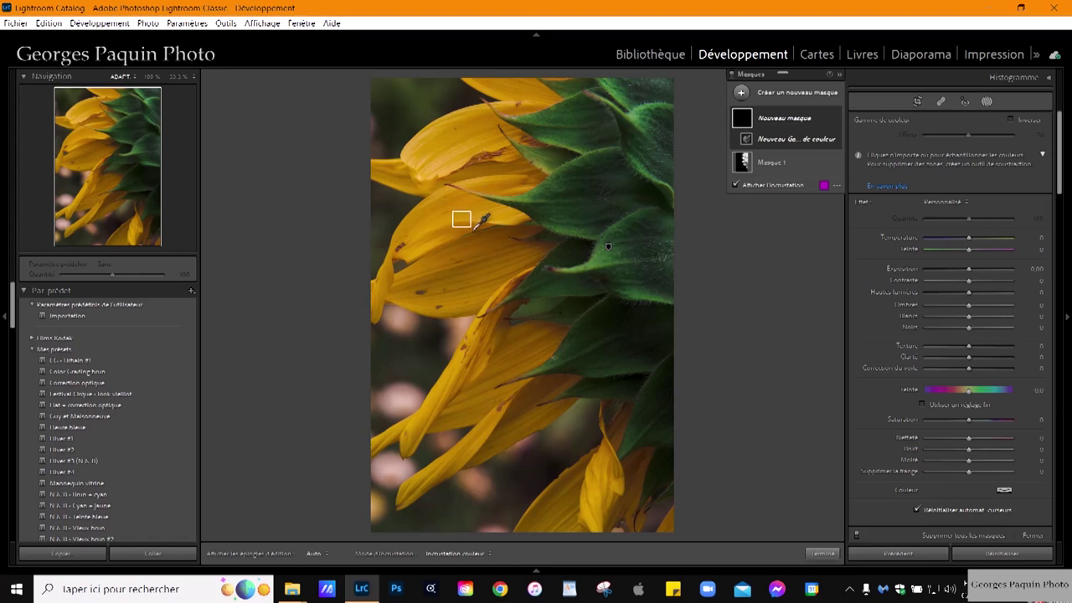
{"action": "left_click", "coordinate": [481, 232]}
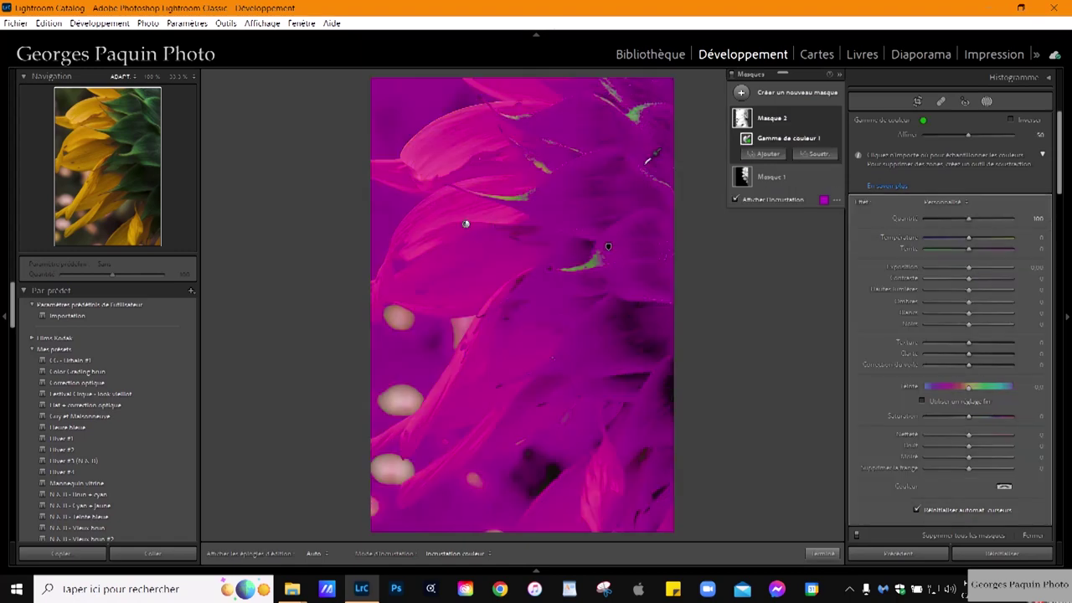
{"action": "left_click_drag", "start_coordinate": [968, 136], "coordinate": [924, 152]}
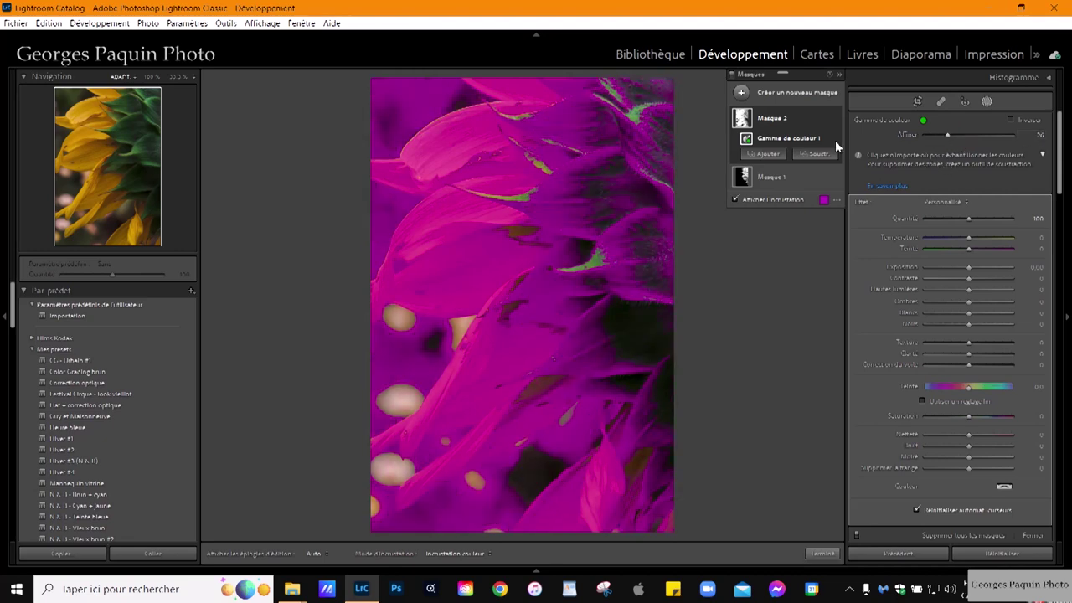
Delete 'Masque 2' and close masking with Terminé.
{"action": "left_click", "coordinate": [823, 118]}
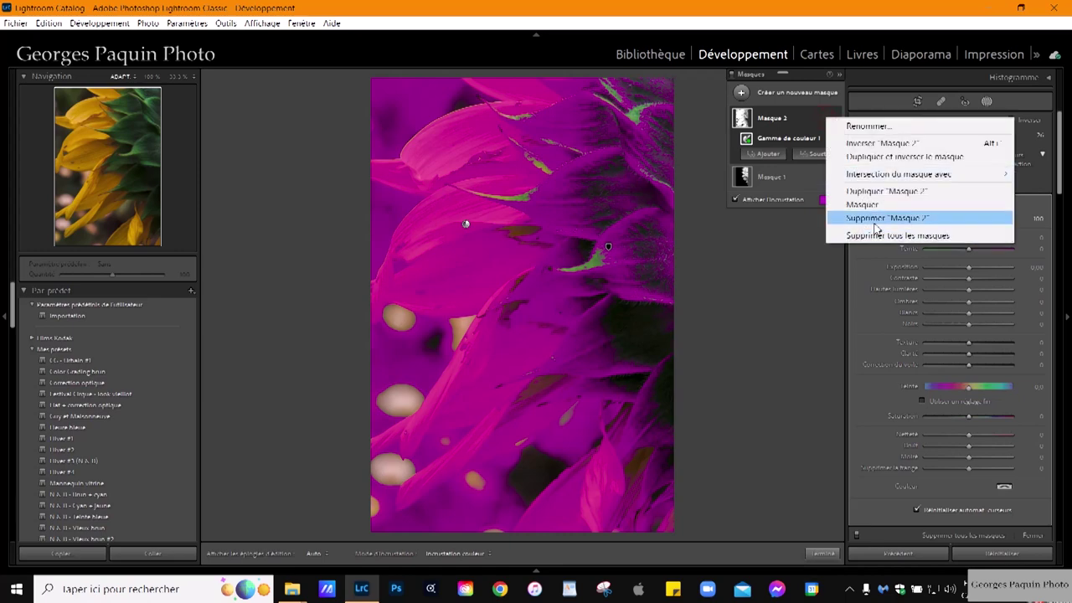
{"action": "left_click", "coordinate": [874, 226]}
{"action": "left_click", "coordinate": [823, 554]}
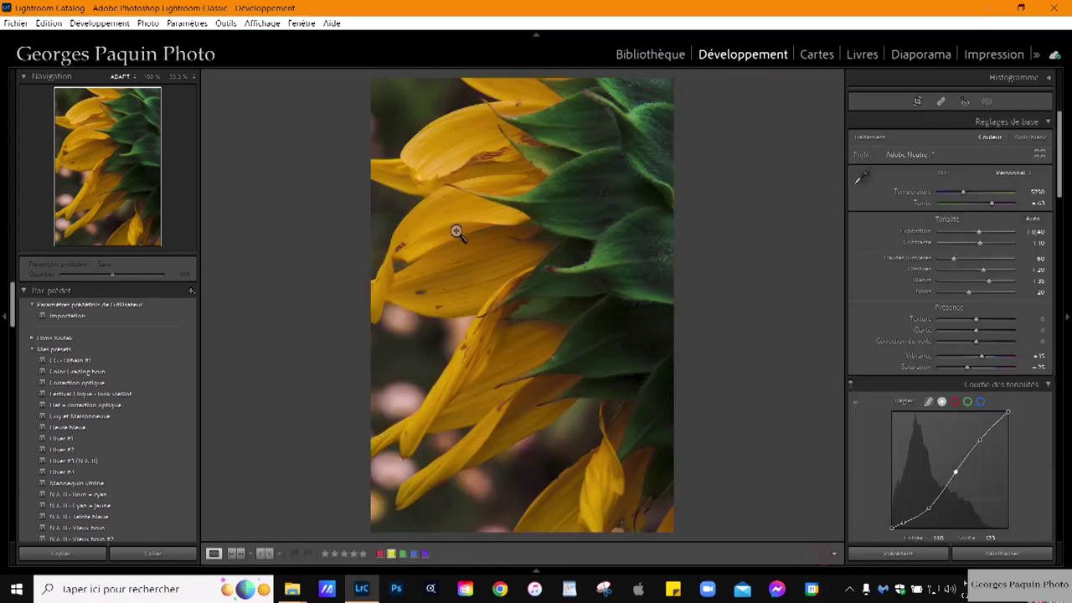
Zoom to 33.3% and frame the sunflower's yellow petals.
{"action": "left_click", "coordinate": [453, 228]}
{"action": "left_click_drag", "start_coordinate": [95, 222], "coordinate": [89, 156]}
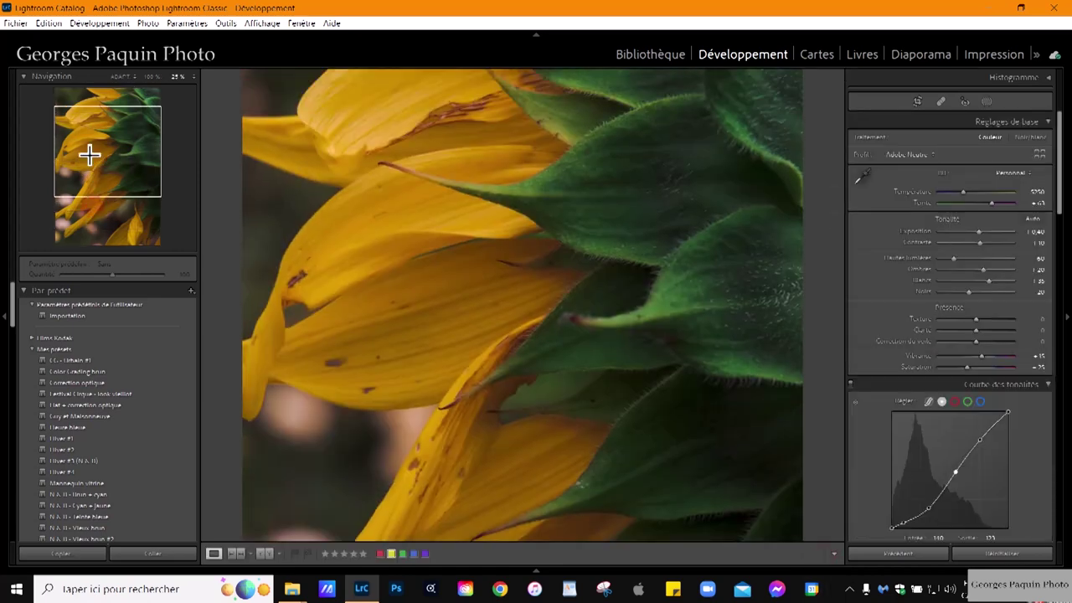
{"action": "left_click_drag", "start_coordinate": [477, 339], "coordinate": [514, 344]}
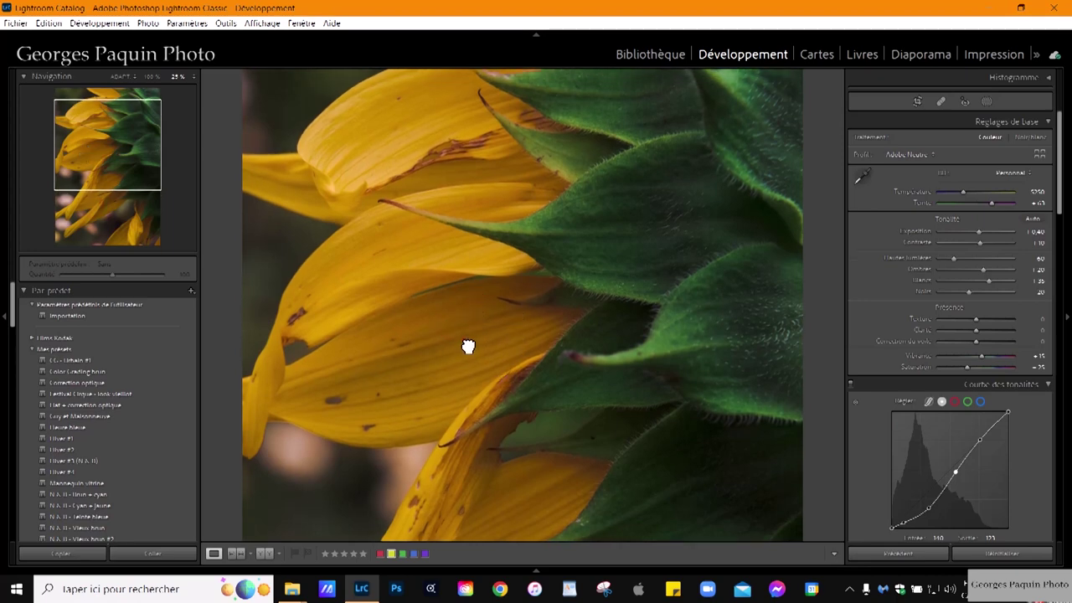
{"action": "left_click_drag", "start_coordinate": [467, 346], "coordinate": [466, 291]}
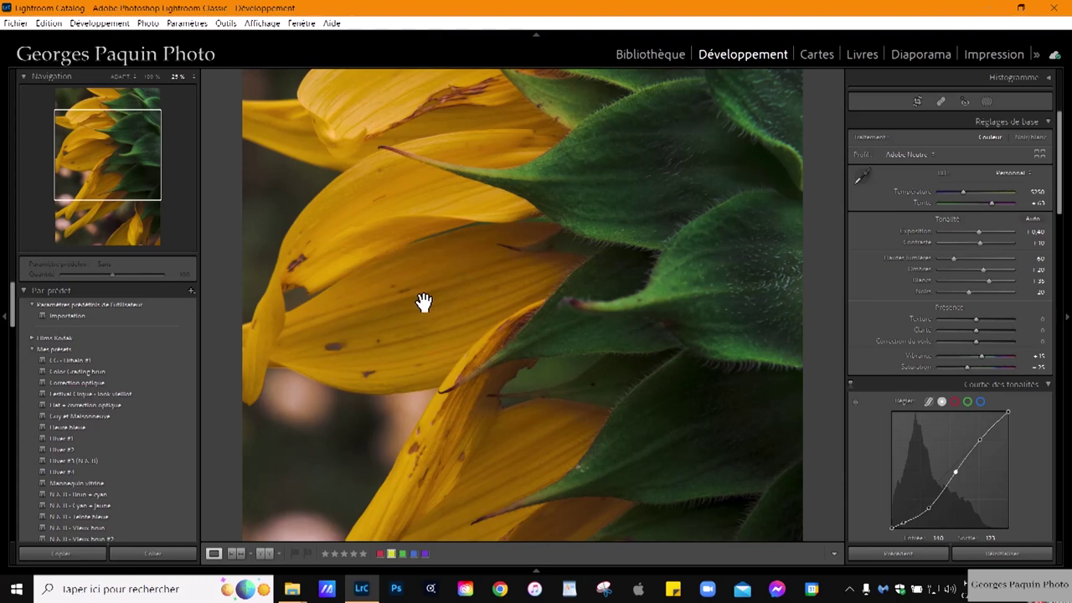
{"action": "key", "text": "ctrl+="}
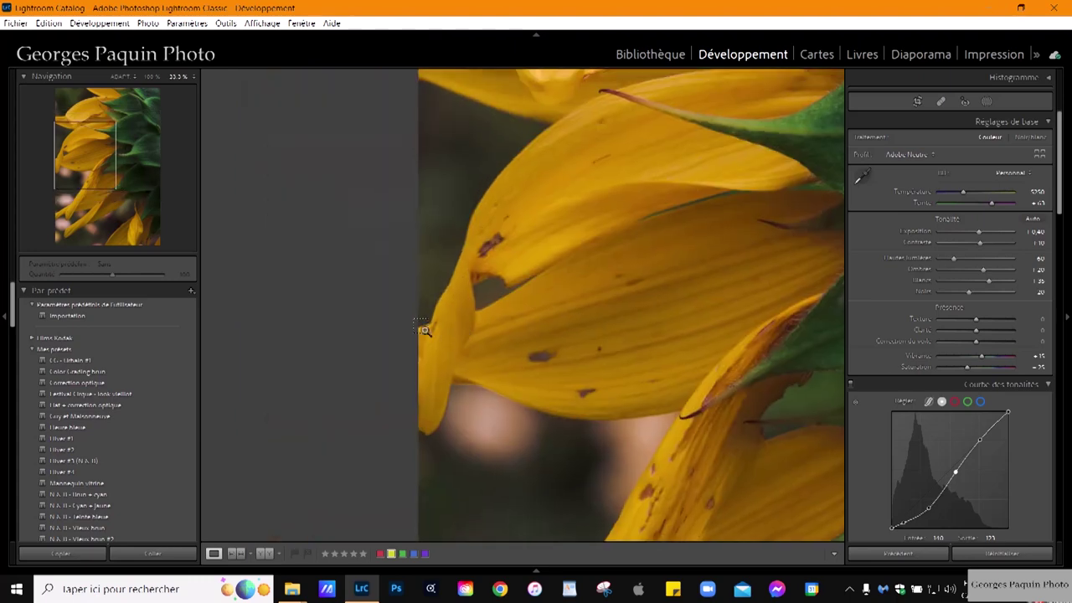
{"action": "left_click_drag", "start_coordinate": [632, 328], "coordinate": [547, 334]}
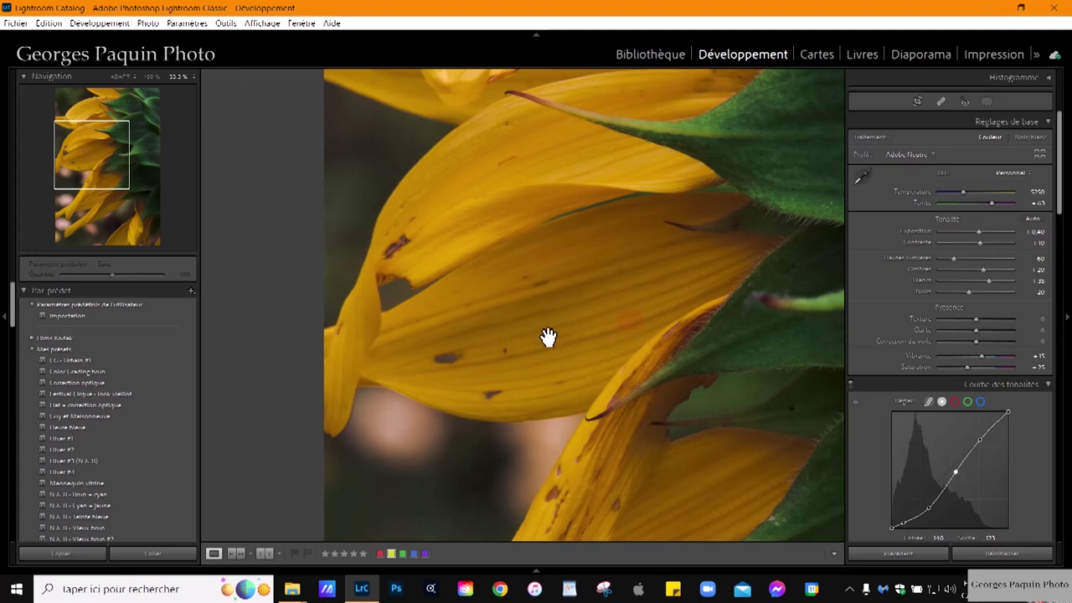
Create a new Color Range mask sampled from a yellow petal, then fit the photo.
{"action": "left_click", "coordinate": [987, 101]}
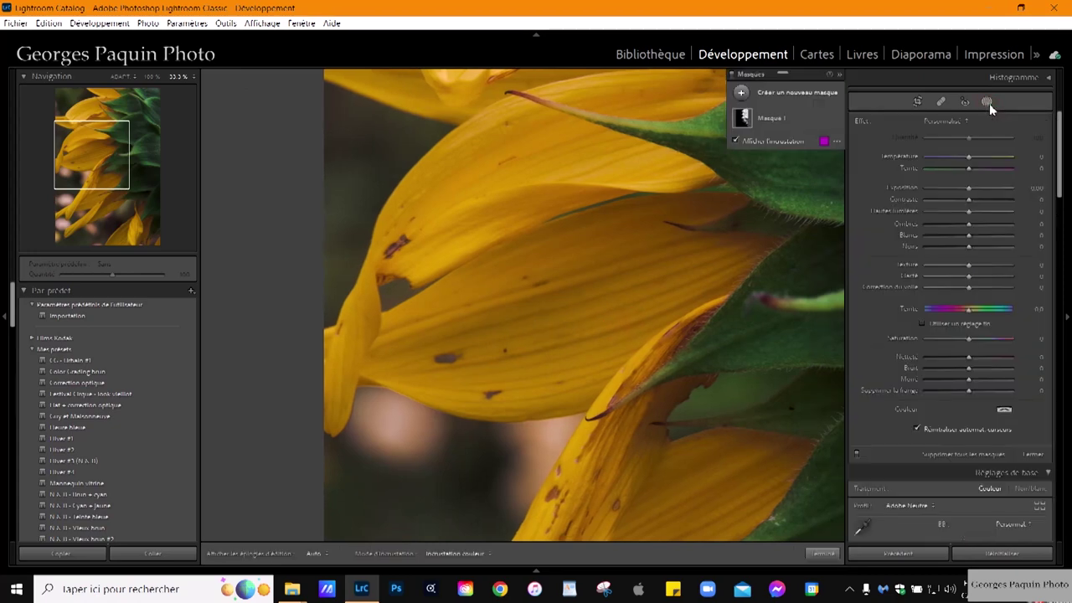
{"action": "left_click", "coordinate": [741, 93]}
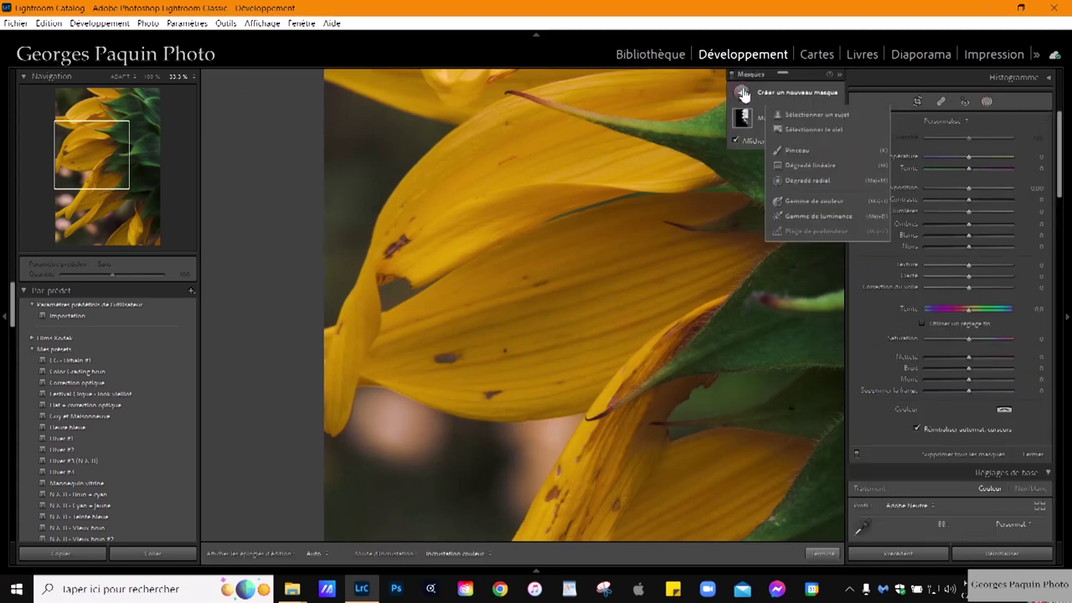
{"action": "left_click", "coordinate": [824, 202]}
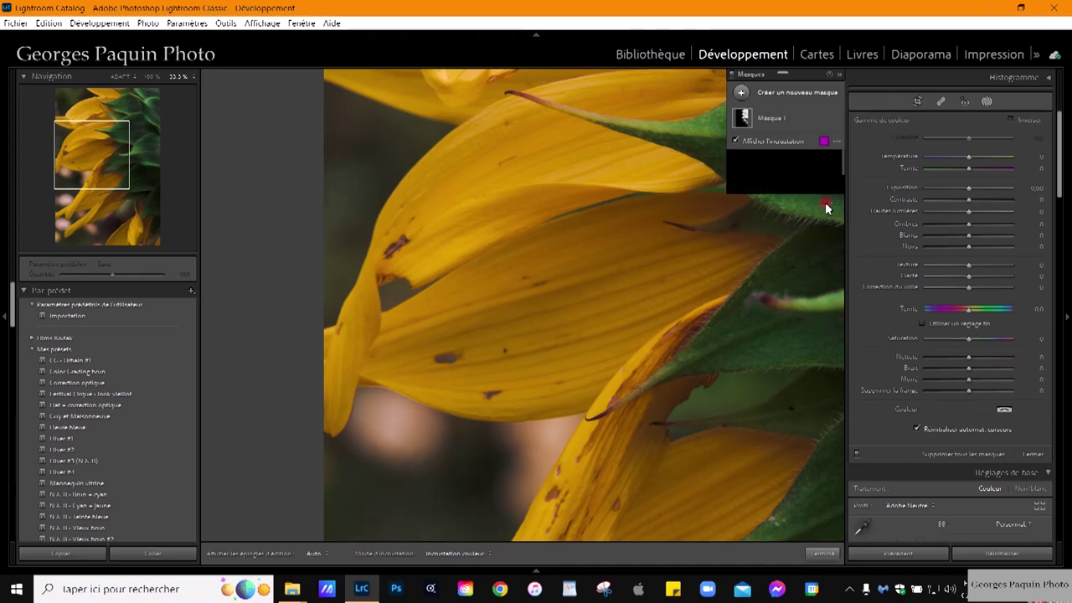
{"action": "left_click", "coordinate": [649, 274]}
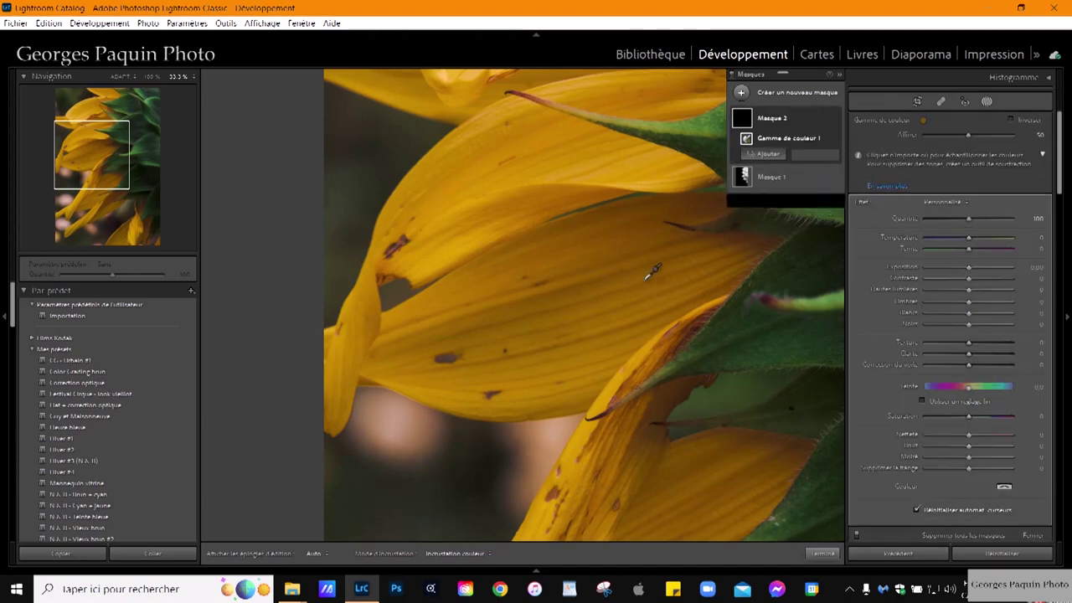
{"action": "left_click", "coordinate": [120, 76]}
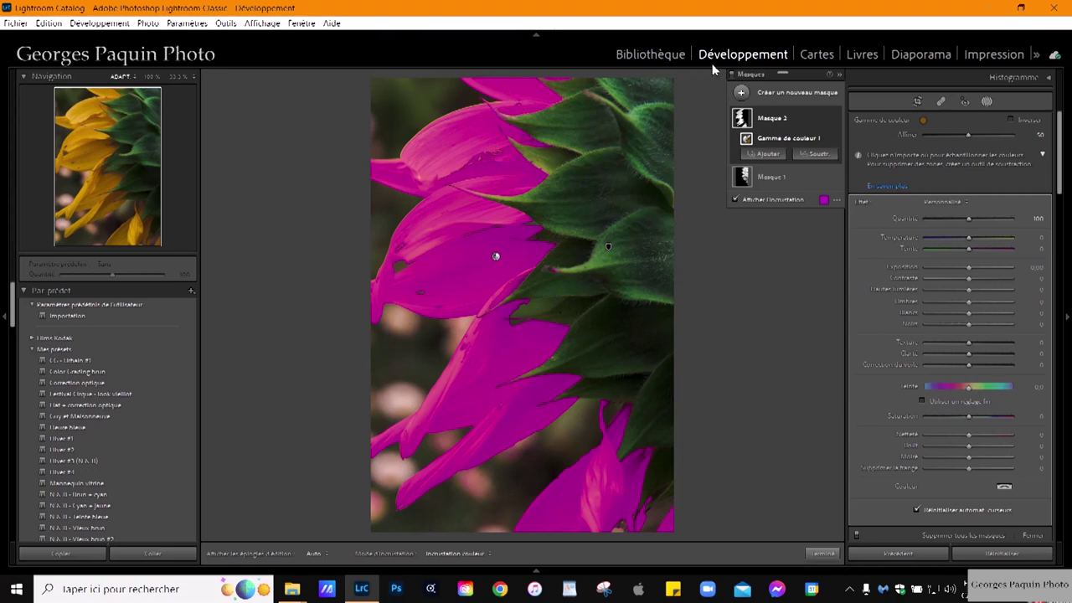
Invert Gamme de couleur 1, raise Affiner slightly, and hide the mask overlay.
{"action": "mouse_move", "coordinate": [786, 138]}
{"action": "left_click", "coordinate": [825, 139]}
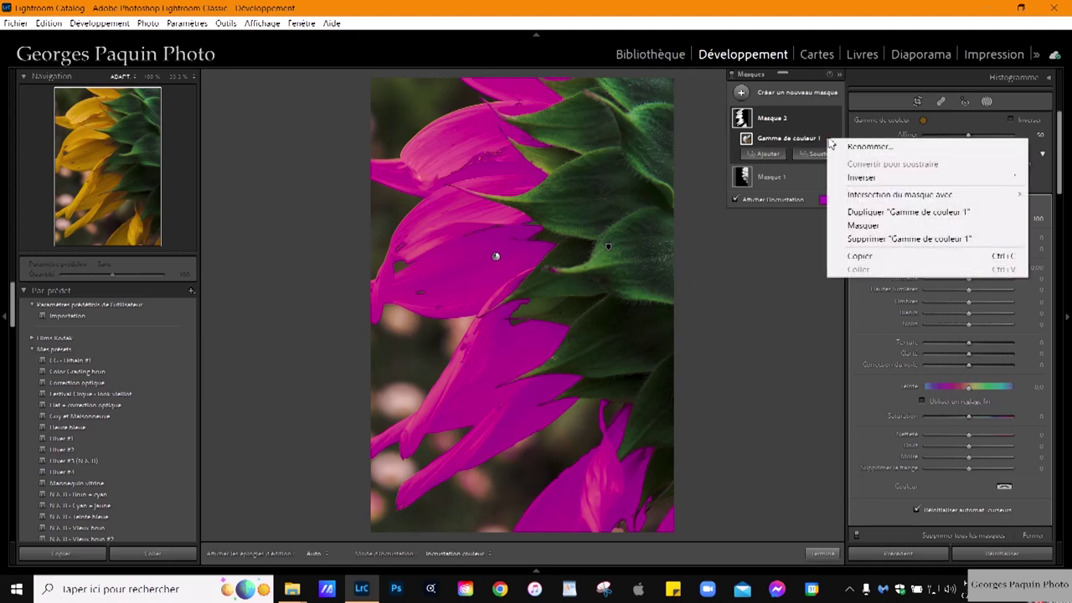
{"action": "left_click", "coordinate": [881, 180]}
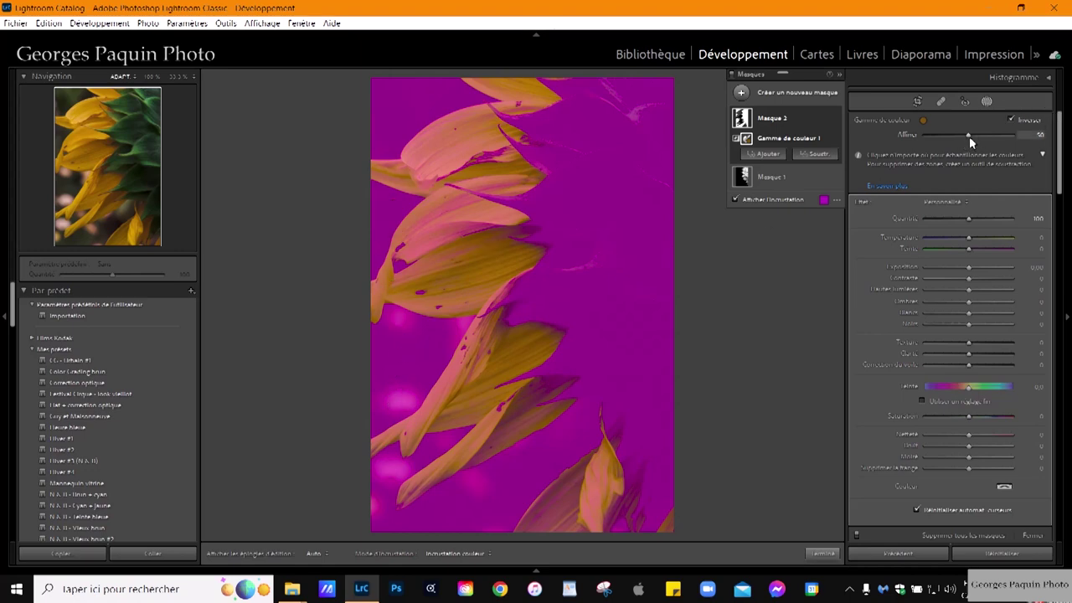
{"action": "left_click_drag", "start_coordinate": [967, 135], "coordinate": [986, 136]}
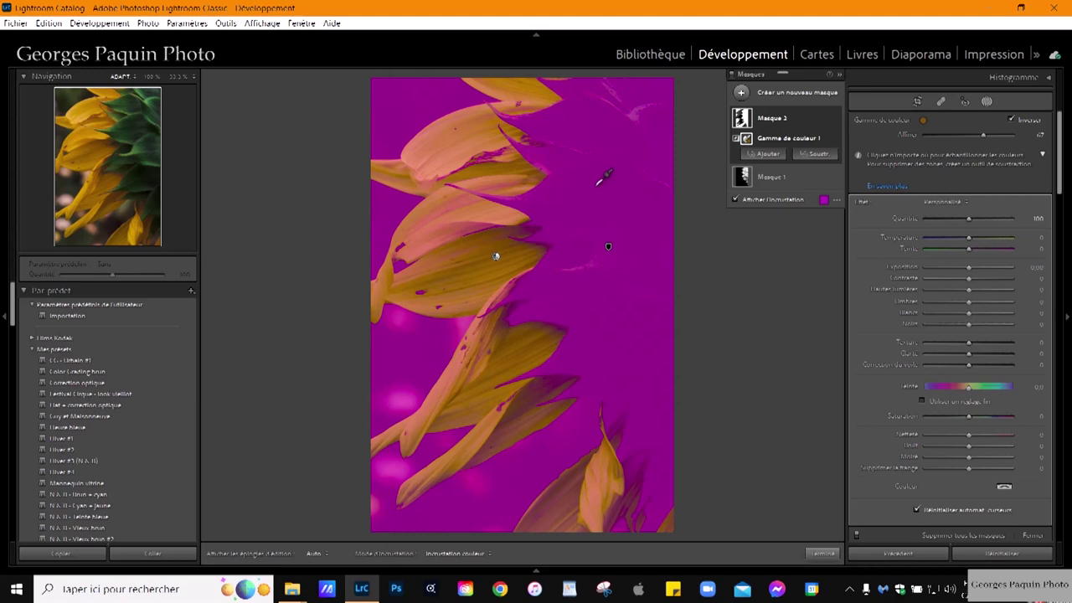
{"action": "left_click", "coordinate": [784, 203]}
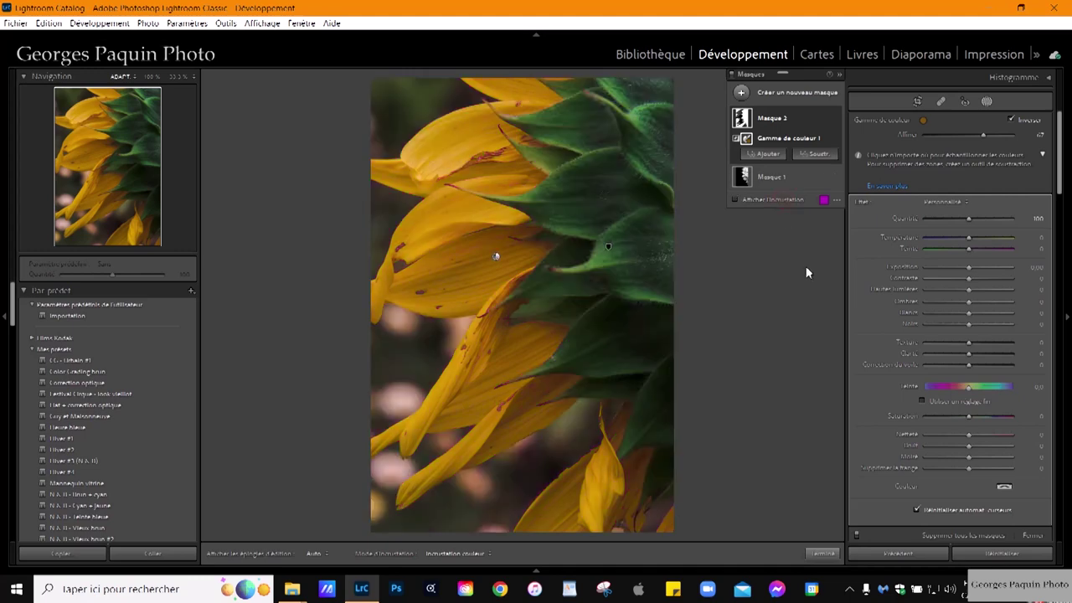
Adjust Masque 2's blacks, set Temperature −36 and Tint −14, and show the overlay again.
{"action": "scroll", "coordinate": [968, 267], "scroll_direction": "down", "scroll_amount": 7}
{"action": "scroll", "coordinate": [968, 268], "scroll_direction": "down", "scroll_amount": 1}
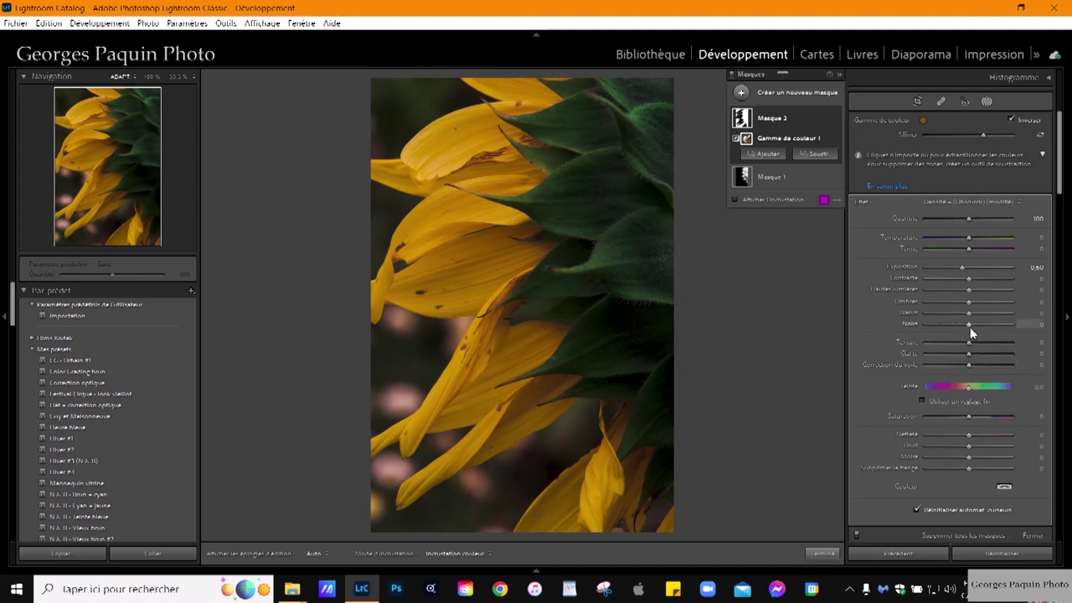
{"action": "left_click_drag", "start_coordinate": [969, 324], "coordinate": [979, 309]}
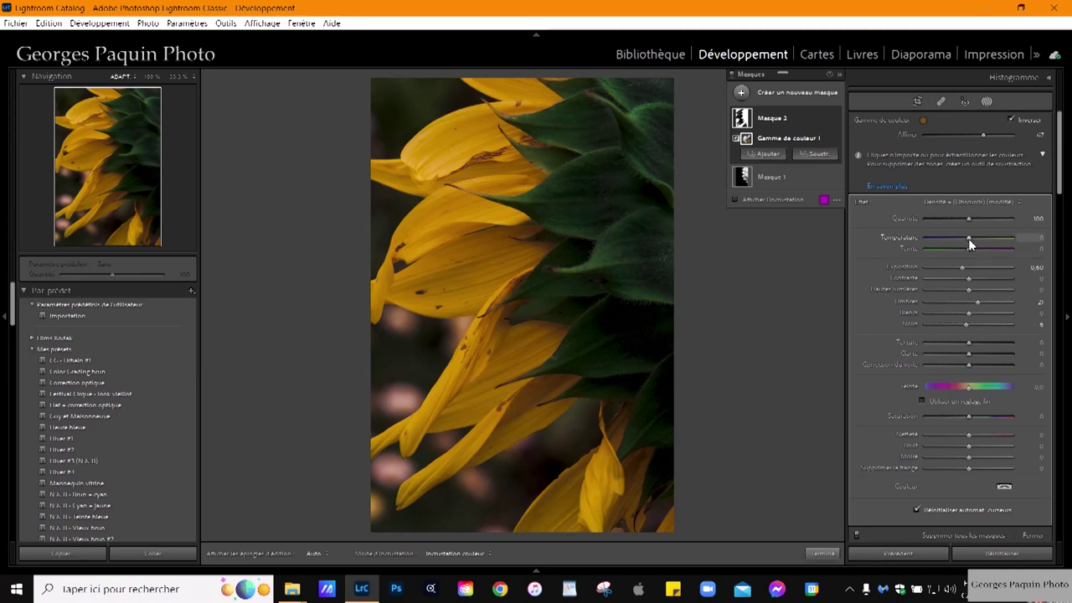
{"action": "left_click_drag", "start_coordinate": [967, 238], "coordinate": [959, 242]}
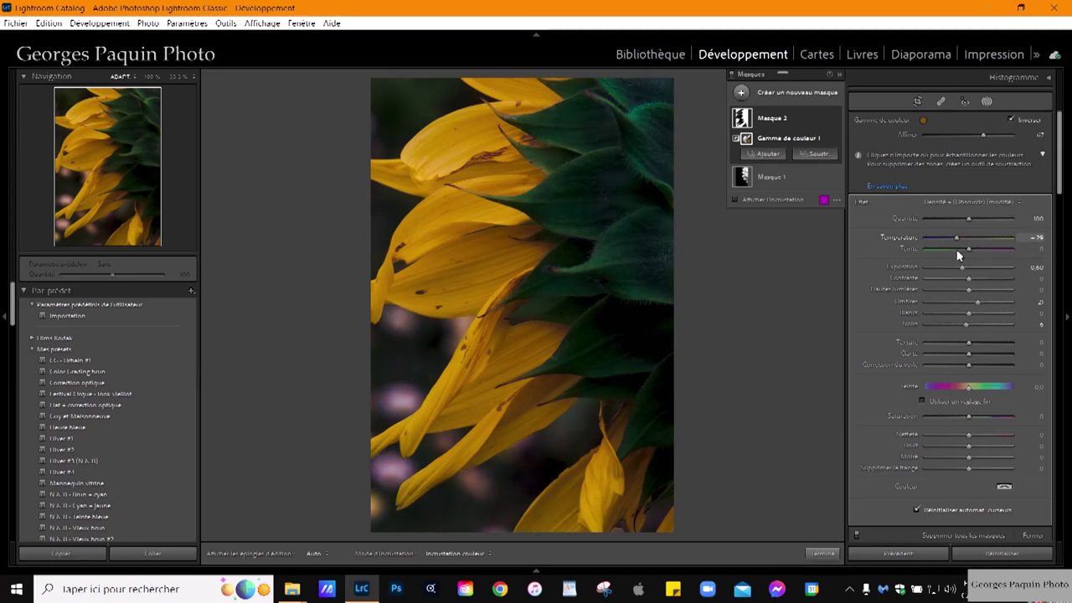
{"action": "mouse_move", "coordinate": [494, 302]}
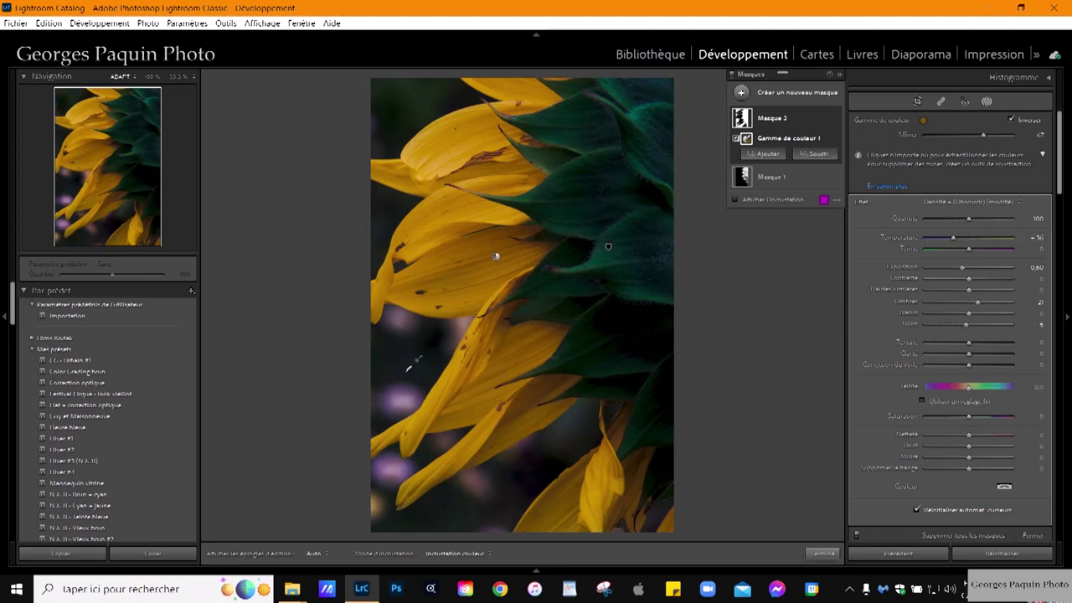
{"action": "left_click_drag", "start_coordinate": [969, 253], "coordinate": [962, 253]}
{"action": "left_click", "coordinate": [792, 201]}
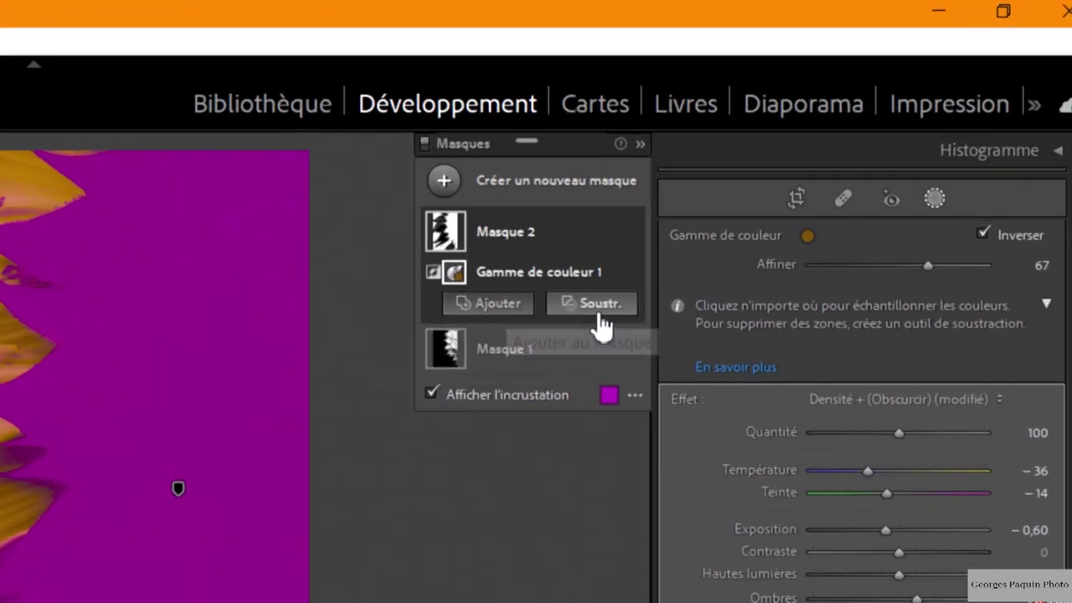
Subtract a brush from Masque 2, painting out the green leaves above and below the flower.
{"action": "left_click", "coordinate": [610, 317]}
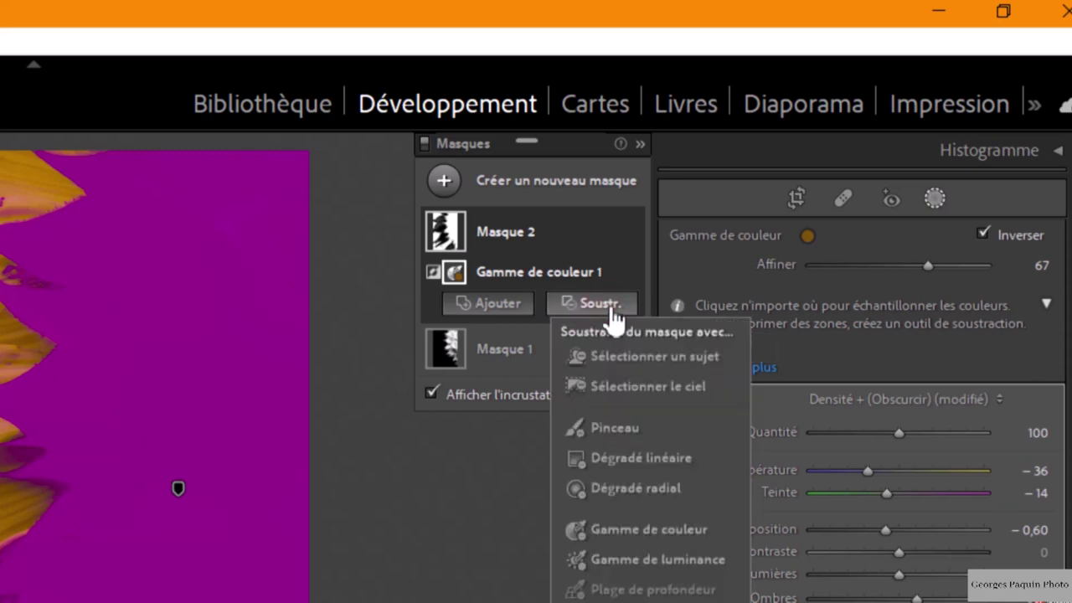
{"action": "left_click", "coordinate": [620, 425]}
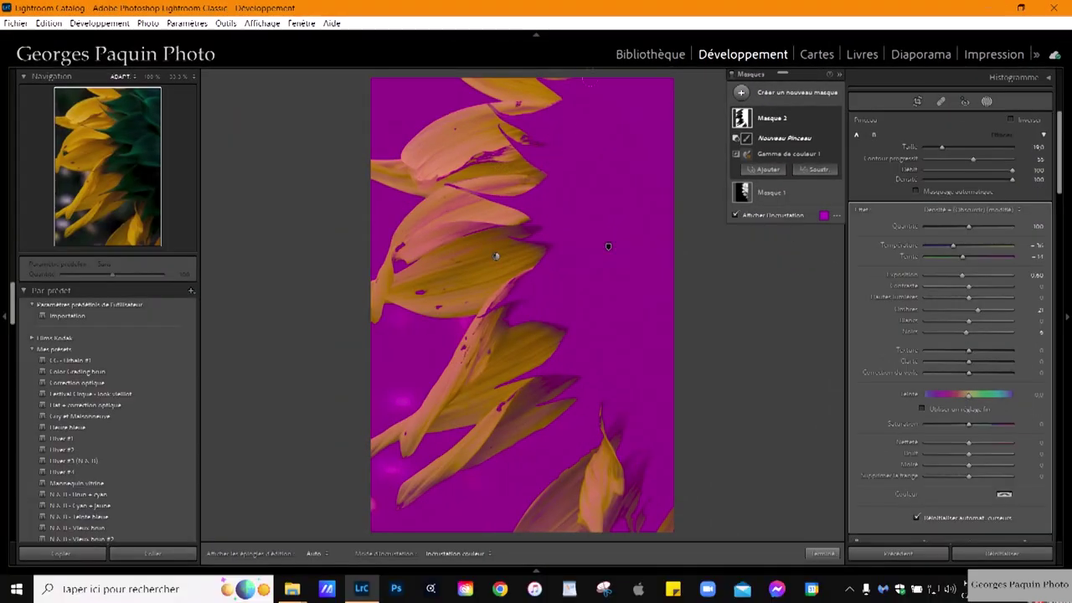
{"action": "key", "text": "h"}
{"action": "mouse_move", "coordinate": [586, 193]}
{"action": "left_mouse_down"}
{"action": "mouse_move", "coordinate": [510, 101]}
{"action": "mouse_move", "coordinate": [661, 184]}
{"action": "mouse_move", "coordinate": [603, 252]}
{"action": "mouse_move", "coordinate": [553, 252]}
{"action": "mouse_move", "coordinate": [515, 209]}
{"action": "left_mouse_up"}
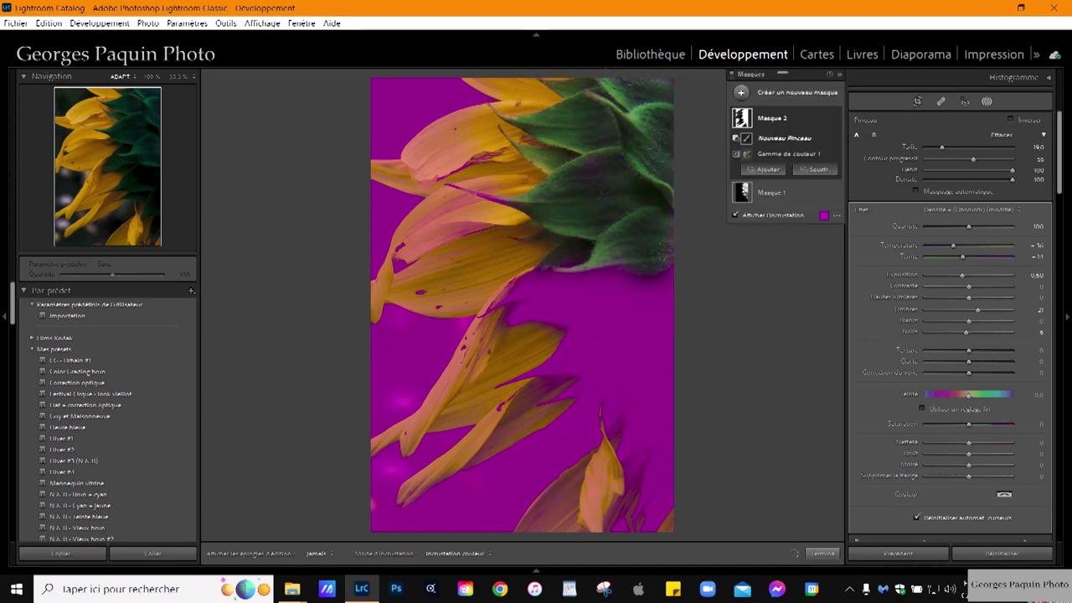
{"action": "key", "text": "h"}
{"action": "key", "text": "h"}
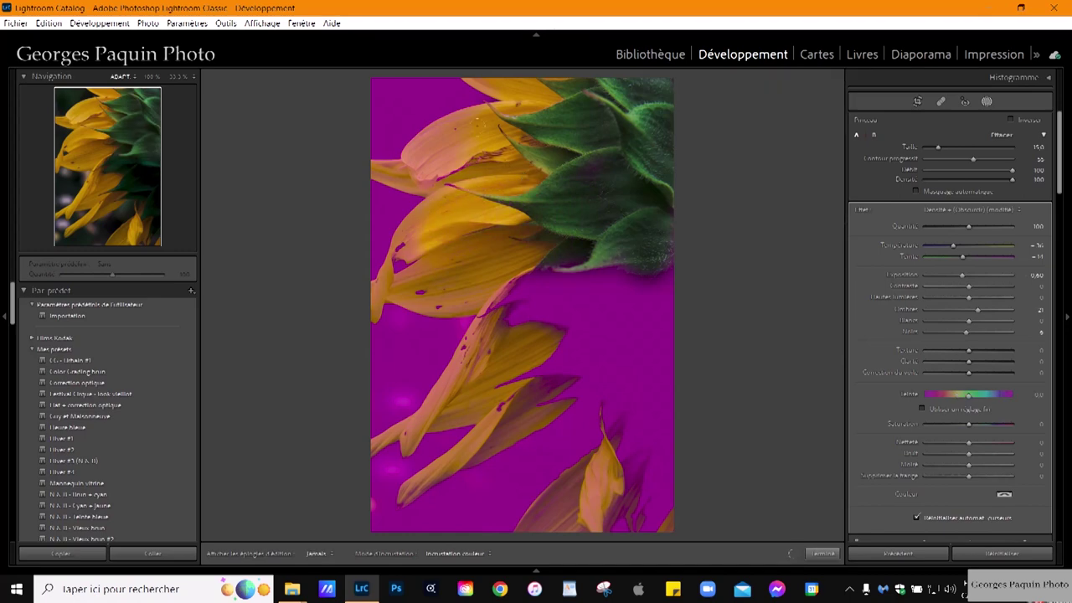
{"action": "mouse_move", "coordinate": [601, 268]}
{"action": "left_mouse_down"}
{"action": "mouse_move", "coordinate": [544, 310]}
{"action": "mouse_move", "coordinate": [481, 314]}
{"action": "mouse_move", "coordinate": [601, 285]}
{"action": "mouse_move", "coordinate": [661, 352]}
{"action": "mouse_move", "coordinate": [586, 393]}
{"action": "mouse_move", "coordinate": [545, 380]}
{"action": "left_mouse_up"}
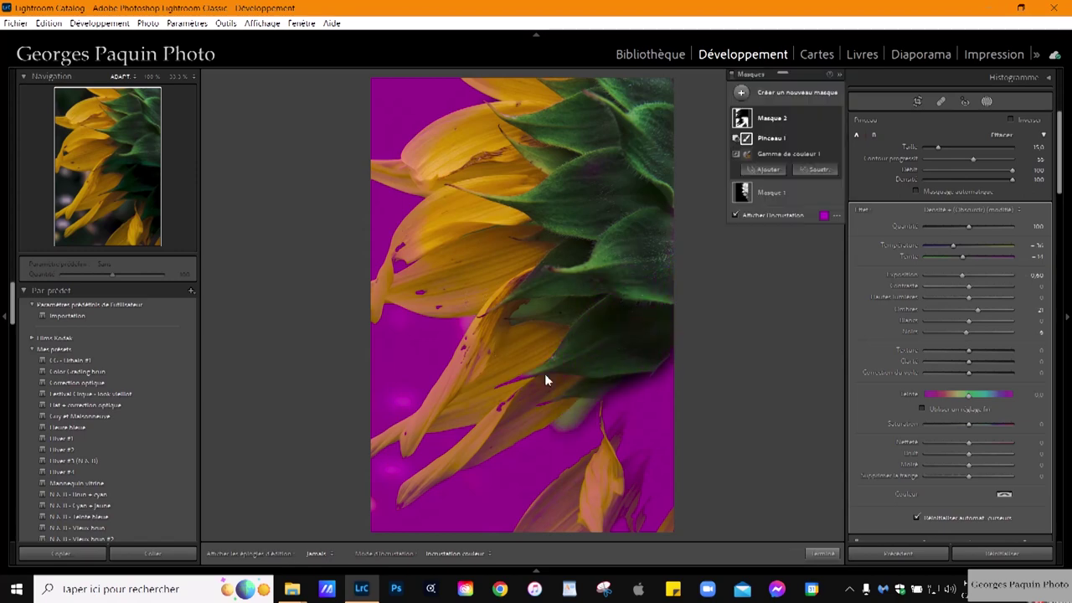
Toggle the overlay and pins to check, then switch to a smaller erasing brush.
{"action": "left_click", "coordinate": [783, 215]}
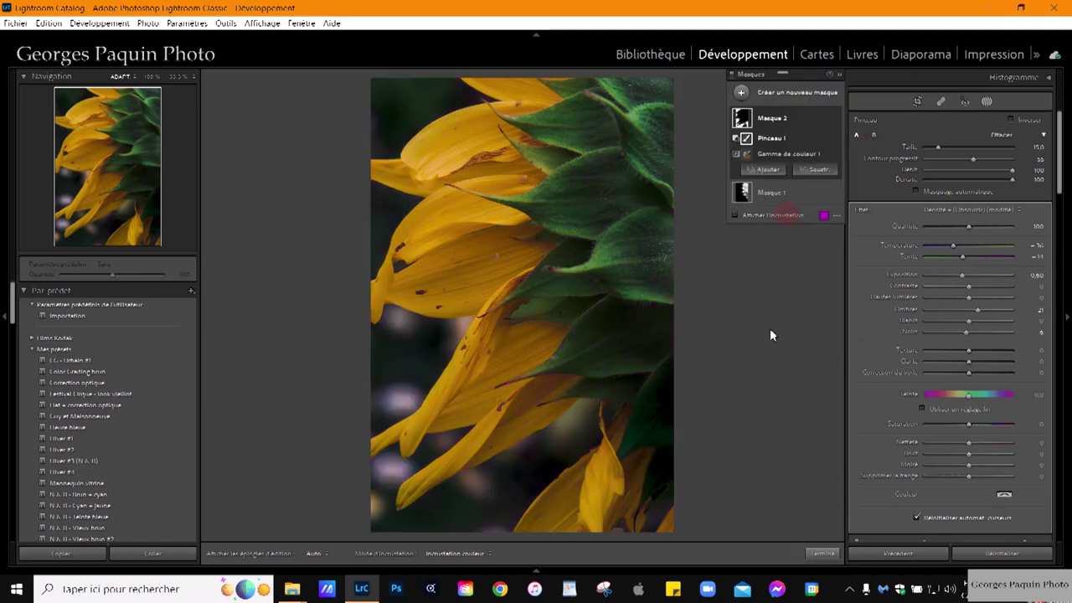
{"action": "key", "text": "h"}
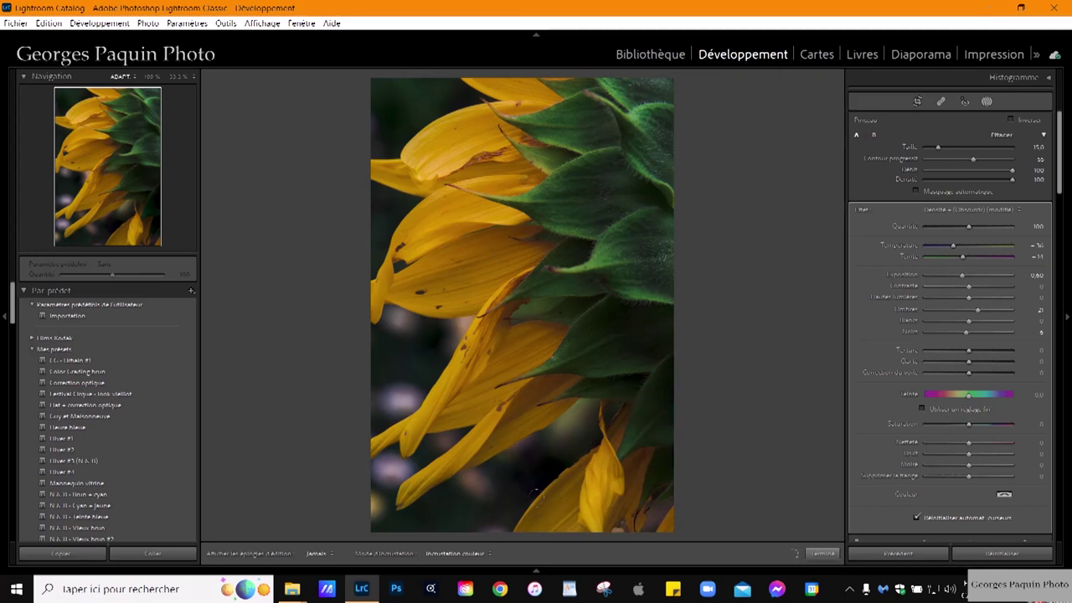
{"action": "key", "text": "h"}
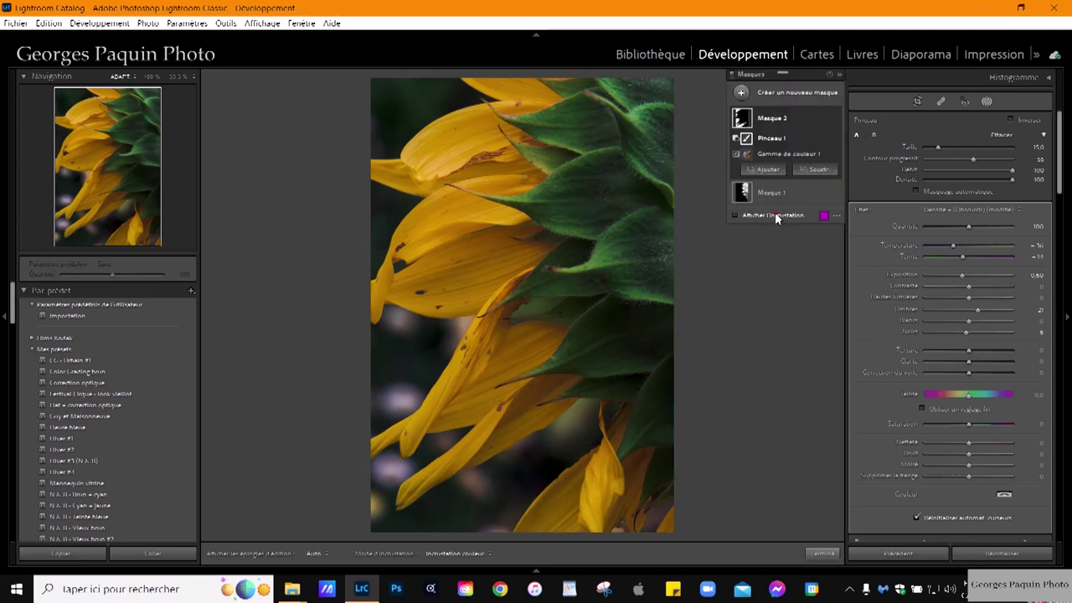
{"action": "left_click", "coordinate": [774, 213]}
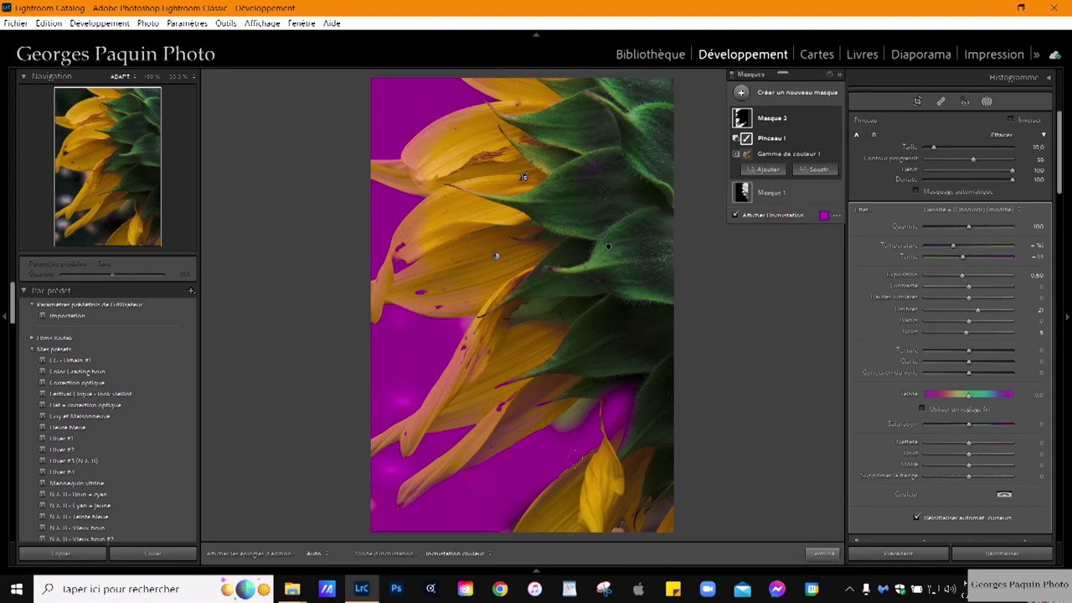
{"action": "key", "text": "alt"}
{"action": "key", "text": "bracketleft"}
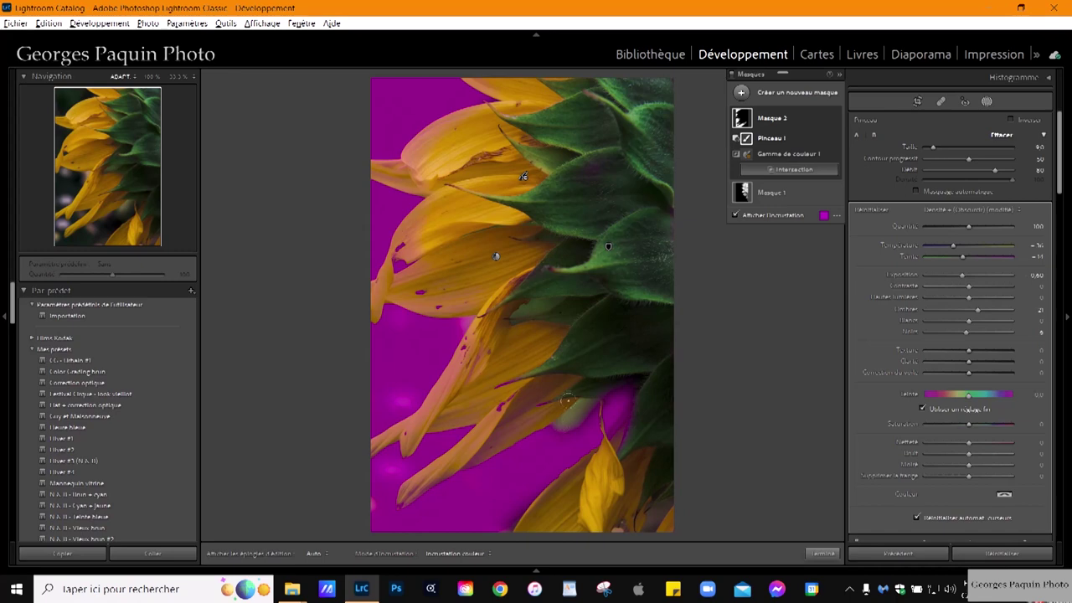
{"action": "key", "text": "h"}
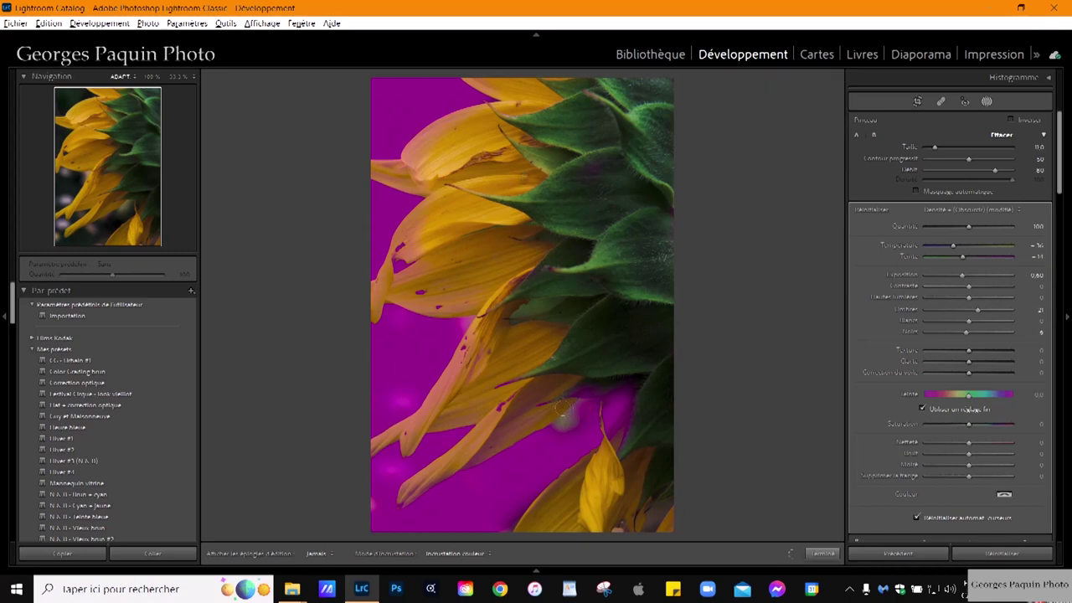
{"action": "key", "text": "h"}
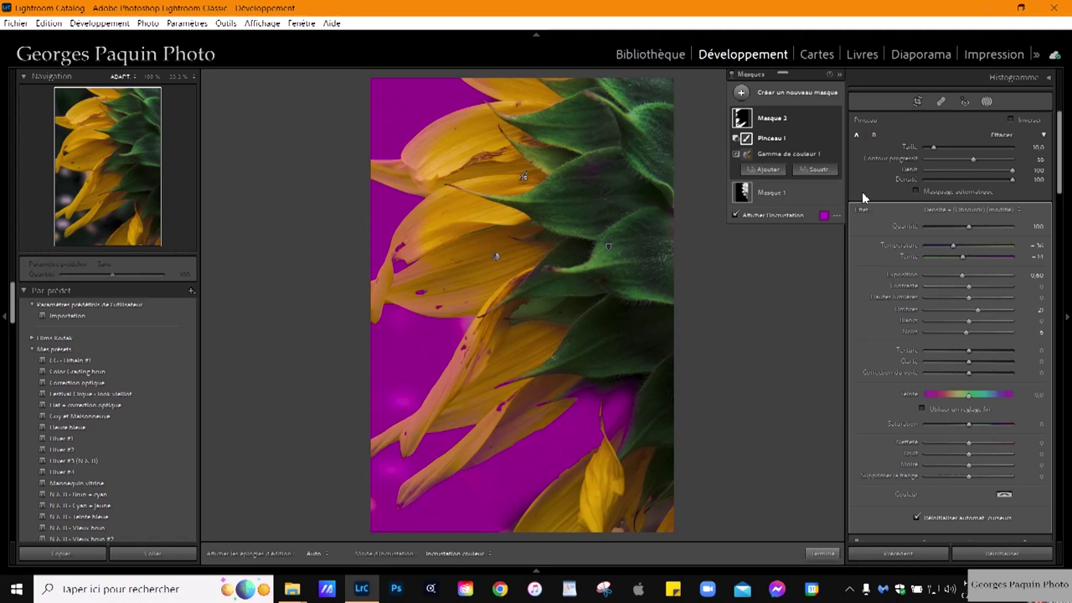
Hide the overlay, toggle Masque 2 off and on to compare, and finish masking.
{"action": "left_click", "coordinate": [787, 215]}
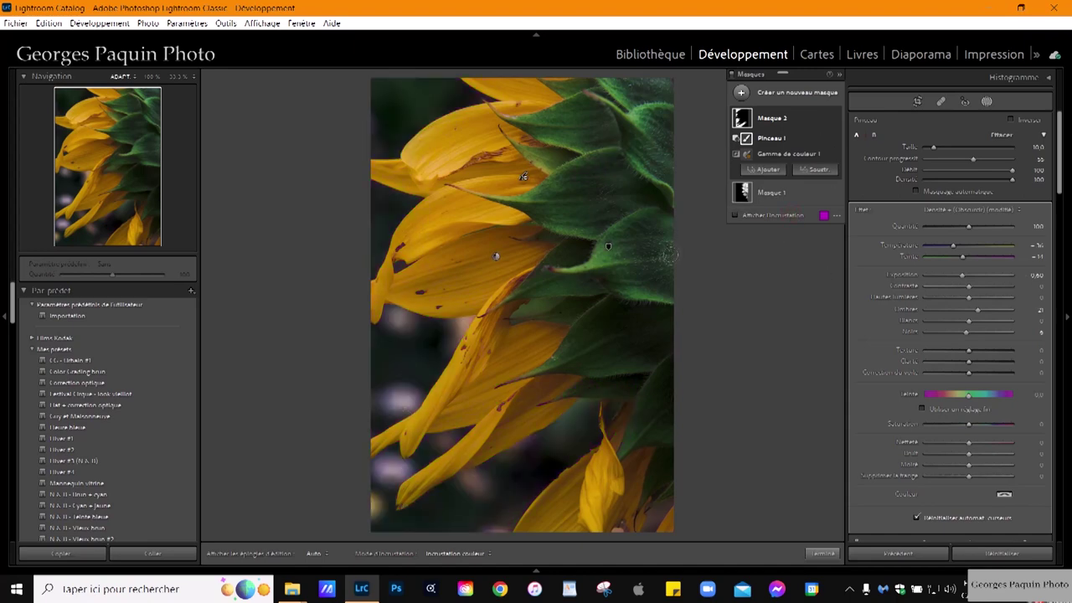
{"action": "left_click", "coordinate": [834, 120]}
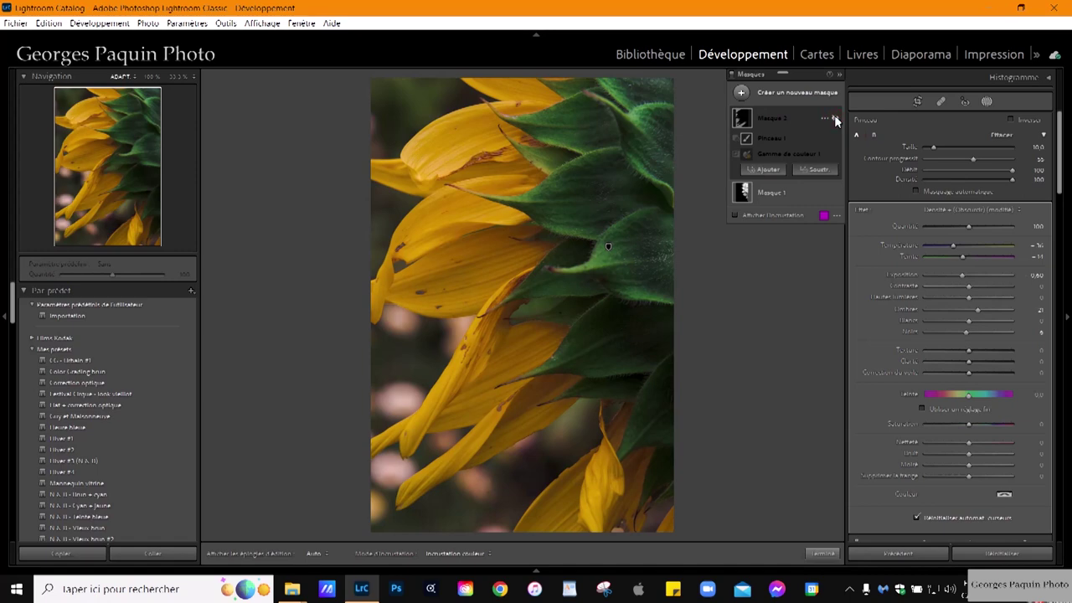
{"action": "left_click", "coordinate": [835, 118]}
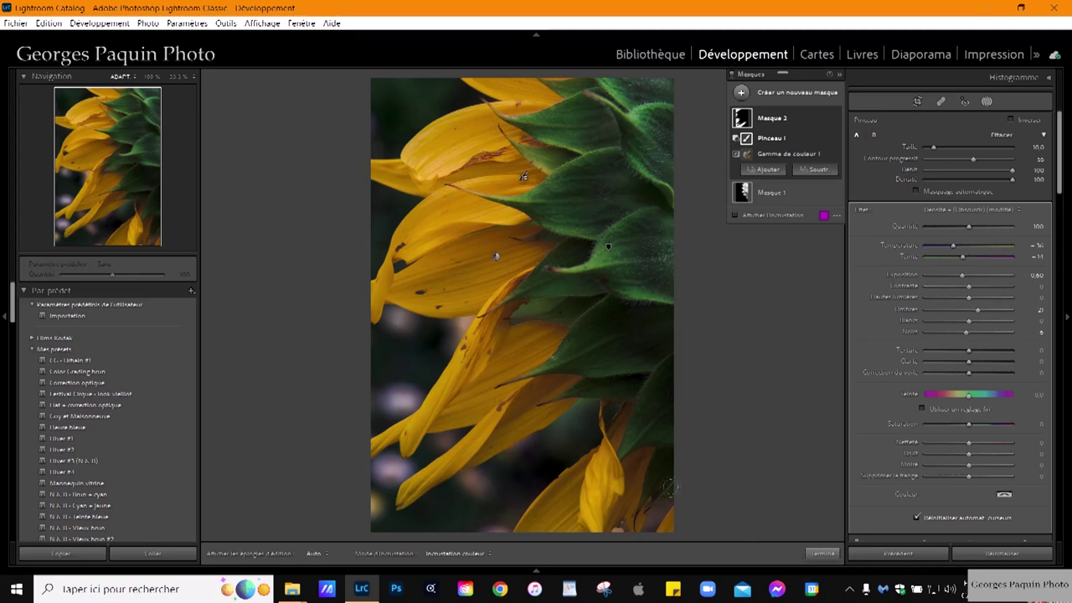
{"action": "left_click", "coordinate": [821, 553]}
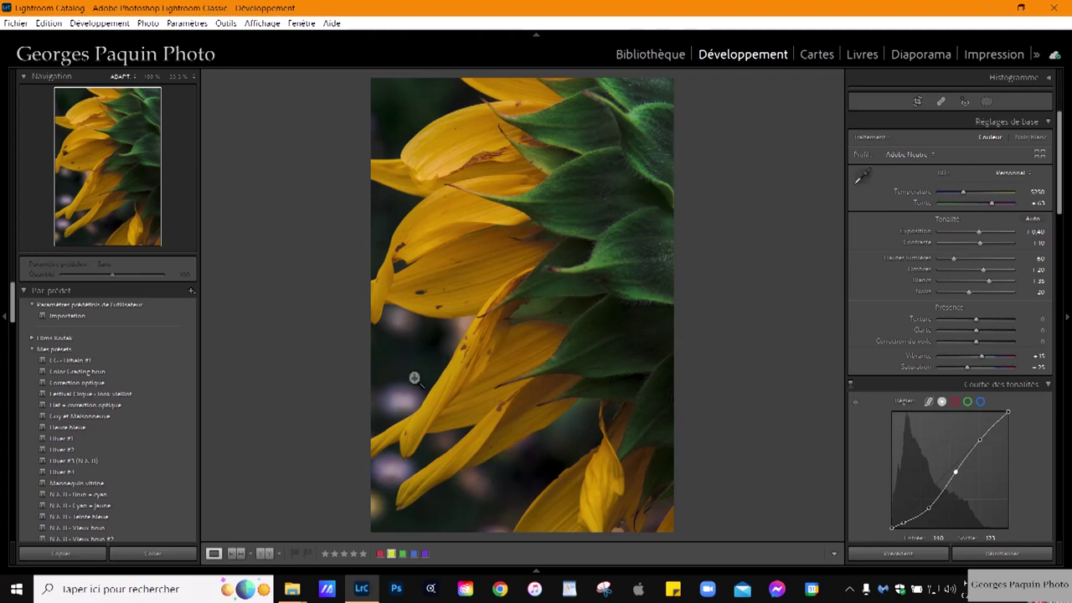
Scroll the right panel down toward the Étalonnage (Calibration) section.
{"action": "scroll", "coordinate": [875, 277], "scroll_direction": "down", "scroll_amount": 3}
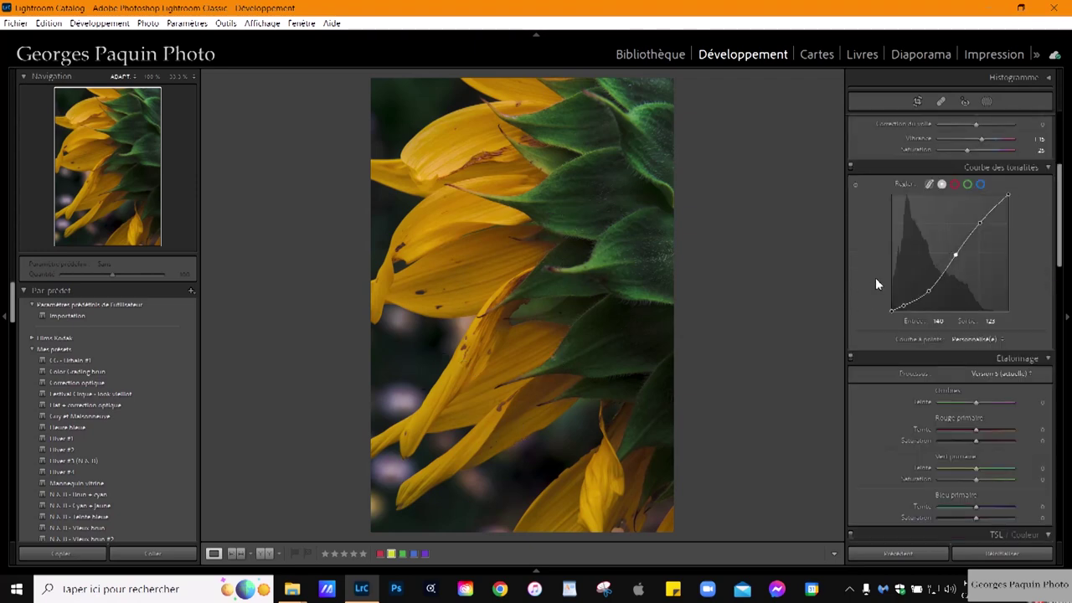
{"action": "scroll", "coordinate": [875, 280], "scroll_direction": "down", "scroll_amount": 3}
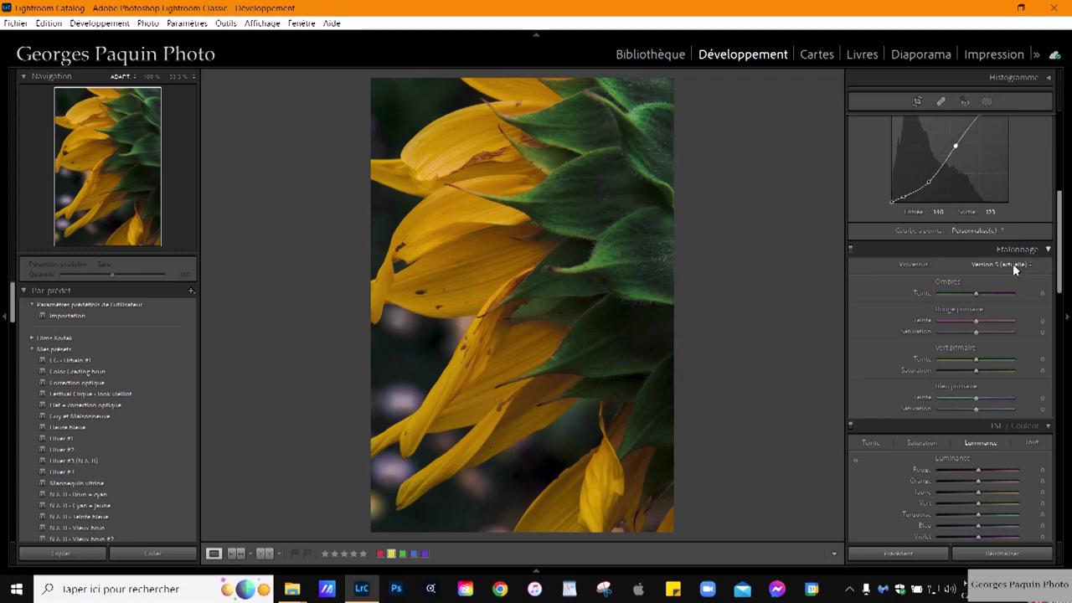
{"action": "scroll", "coordinate": [871, 331], "scroll_direction": "down", "scroll_amount": 3}
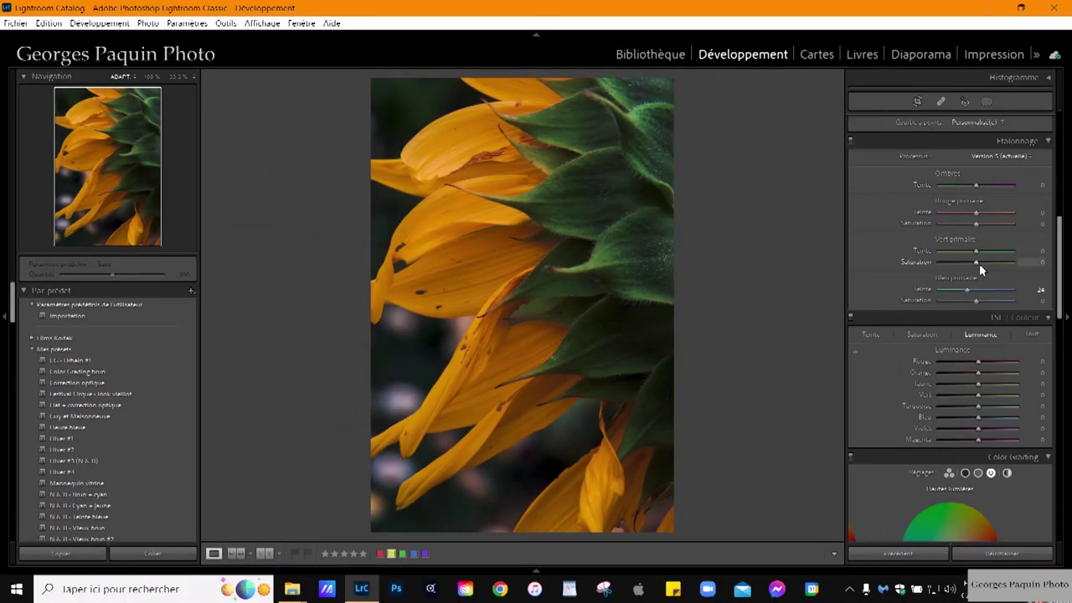
{"action": "mouse_move", "coordinate": [976, 252]}
{"action": "left_mouse_down"}
{"action": "mouse_move", "coordinate": [991, 254]}
{"action": "mouse_move", "coordinate": [954, 265]}
{"action": "mouse_move", "coordinate": [957, 277]}
{"action": "mouse_move", "coordinate": [987, 284]}
{"action": "left_mouse_up"}
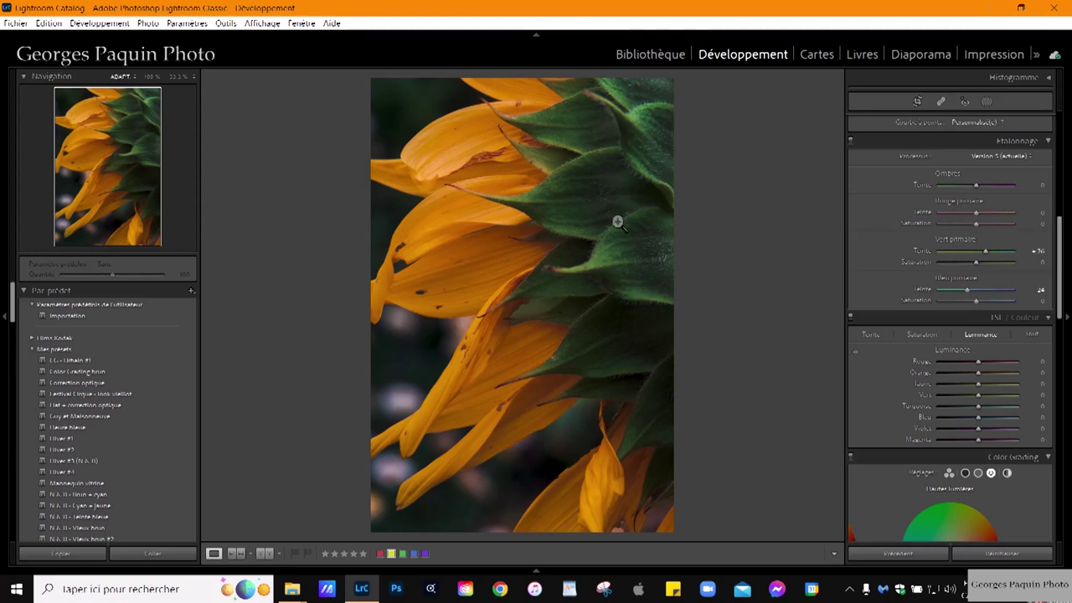
{"action": "left_click_drag", "start_coordinate": [980, 255], "coordinate": [967, 270]}
{"action": "left_click_drag", "start_coordinate": [972, 268], "coordinate": [972, 276]}
{"action": "left_click_drag", "start_coordinate": [976, 214], "coordinate": [952, 214]}
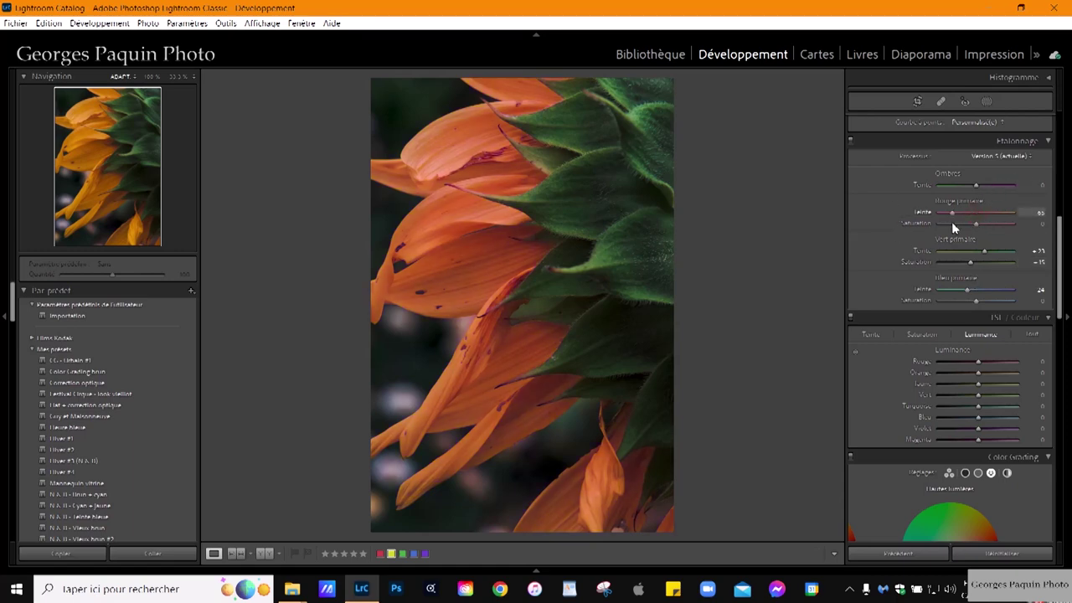
{"action": "left_click_drag", "start_coordinate": [955, 229], "coordinate": [971, 223]}
{"action": "left_click_drag", "start_coordinate": [921, 213], "coordinate": [925, 216]}
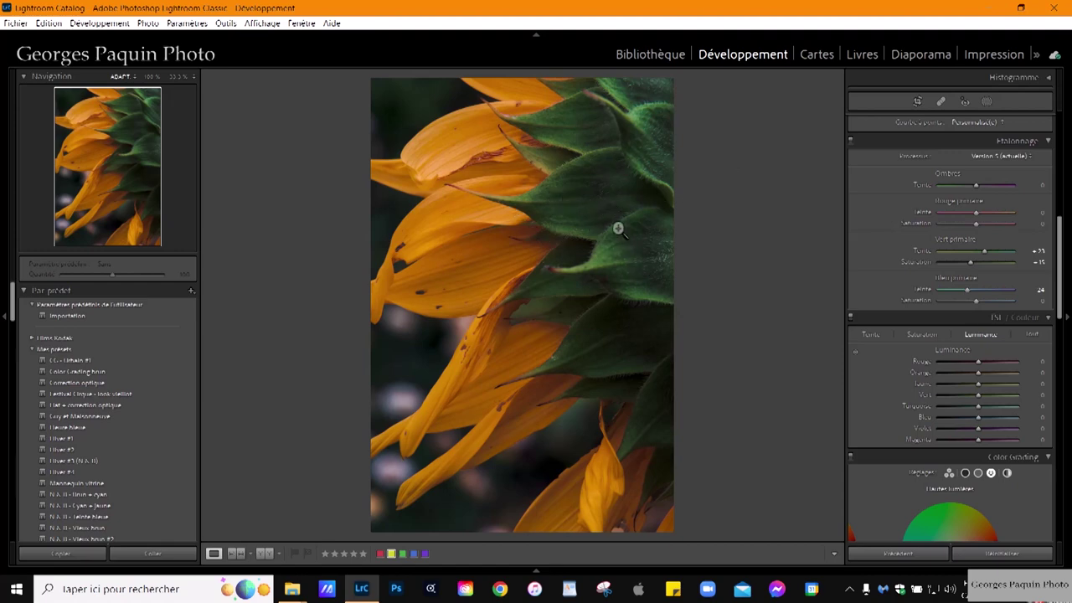
{"action": "left_click", "coordinate": [987, 102]}
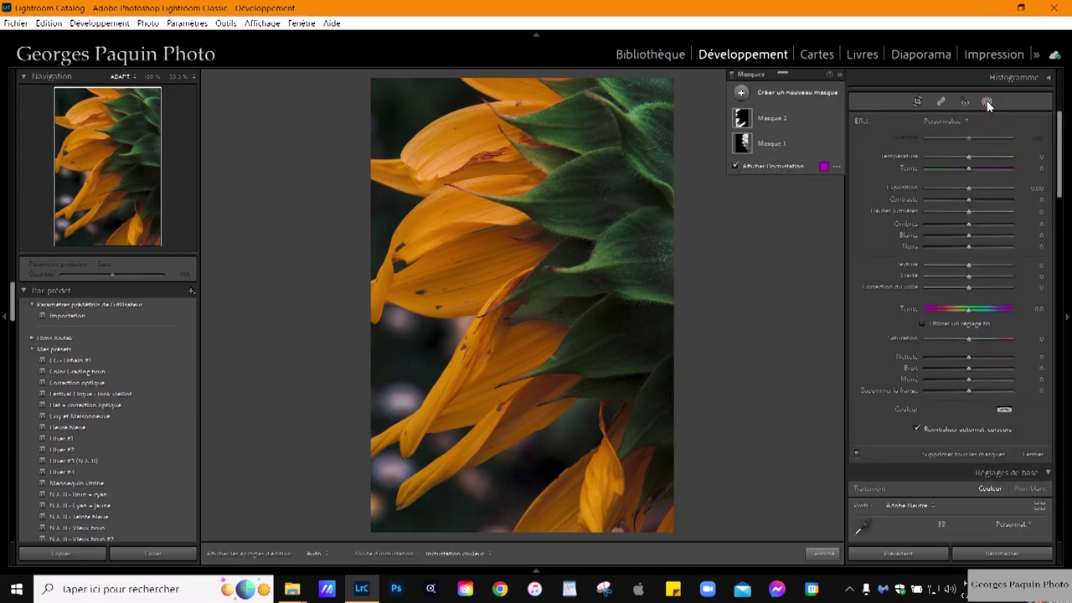
Add a Luminance Range mask, drag its handles to exclude the darkest tones, and hide the overlay.
{"action": "left_click", "coordinate": [741, 94]}
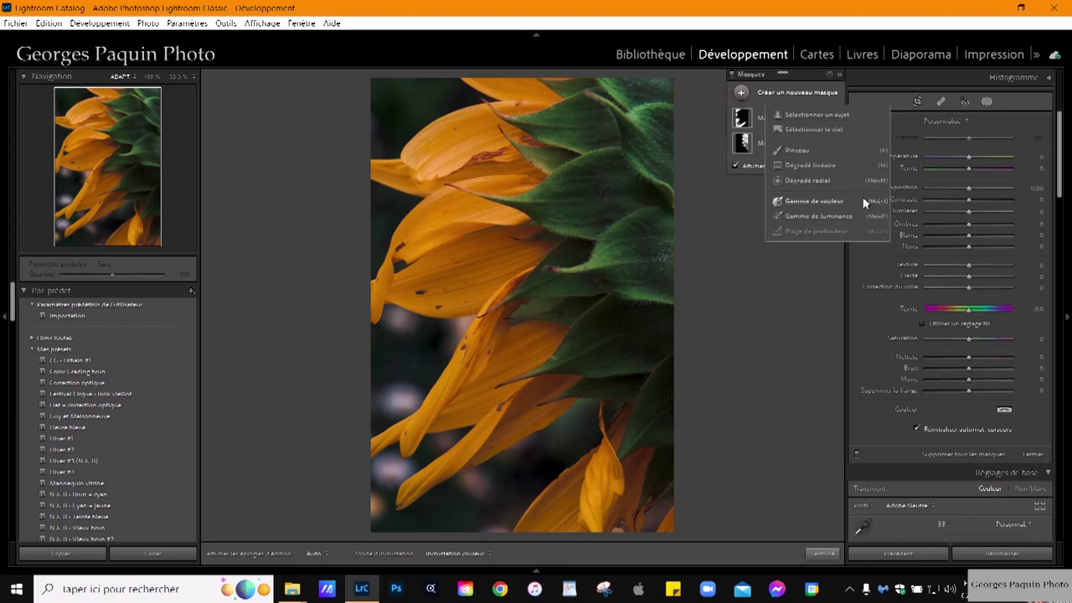
{"action": "left_click", "coordinate": [827, 216]}
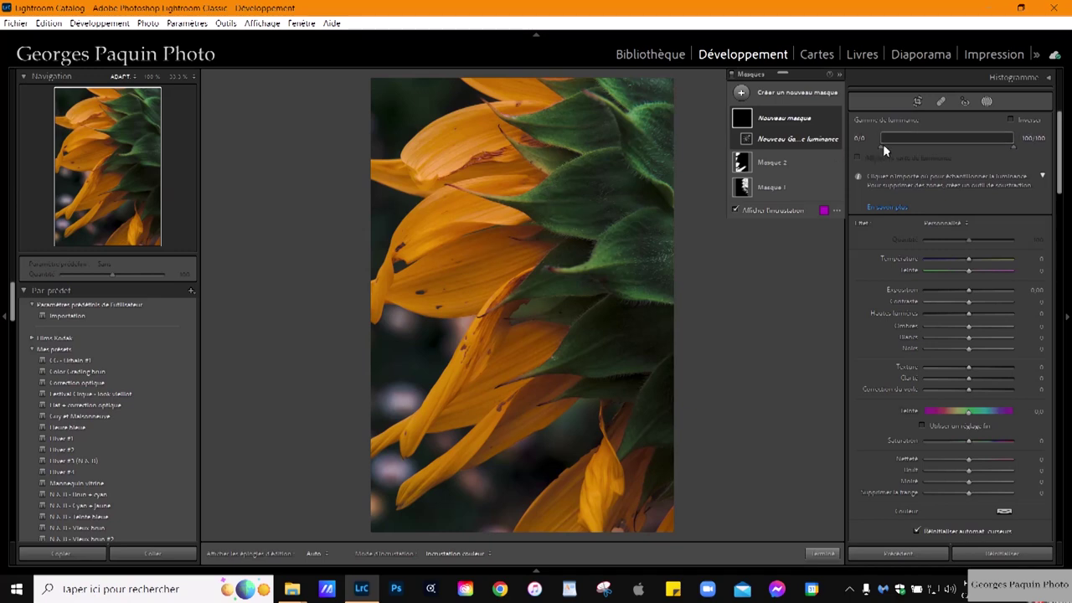
{"action": "left_click_drag", "start_coordinate": [879, 146], "coordinate": [920, 150]}
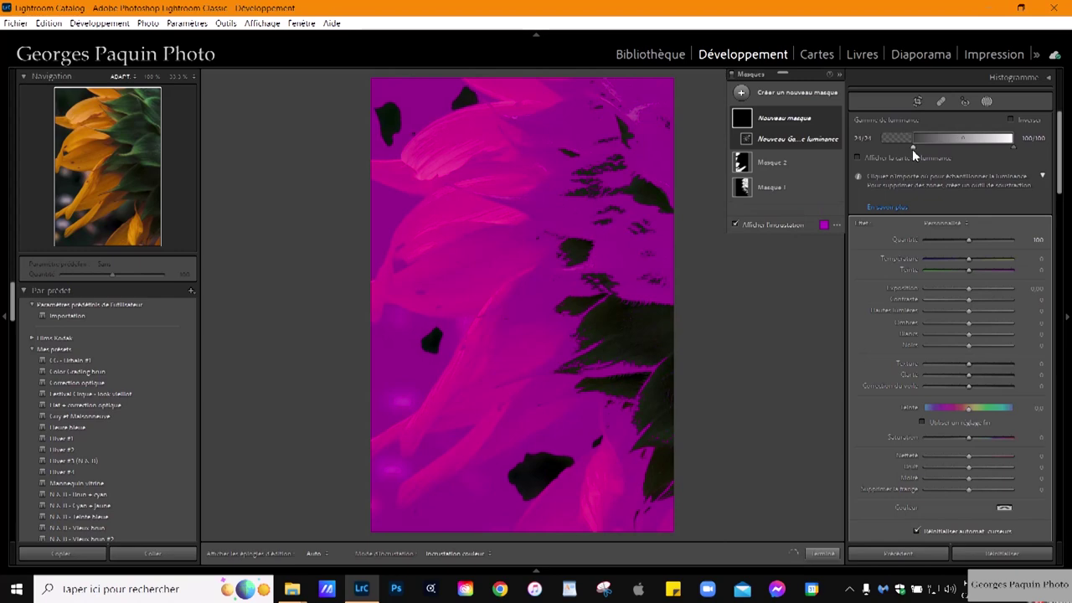
{"action": "mouse_move", "coordinate": [922, 136]}
{"action": "left_mouse_down"}
{"action": "mouse_move", "coordinate": [941, 142]}
{"action": "mouse_move", "coordinate": [910, 152]}
{"action": "left_mouse_up"}
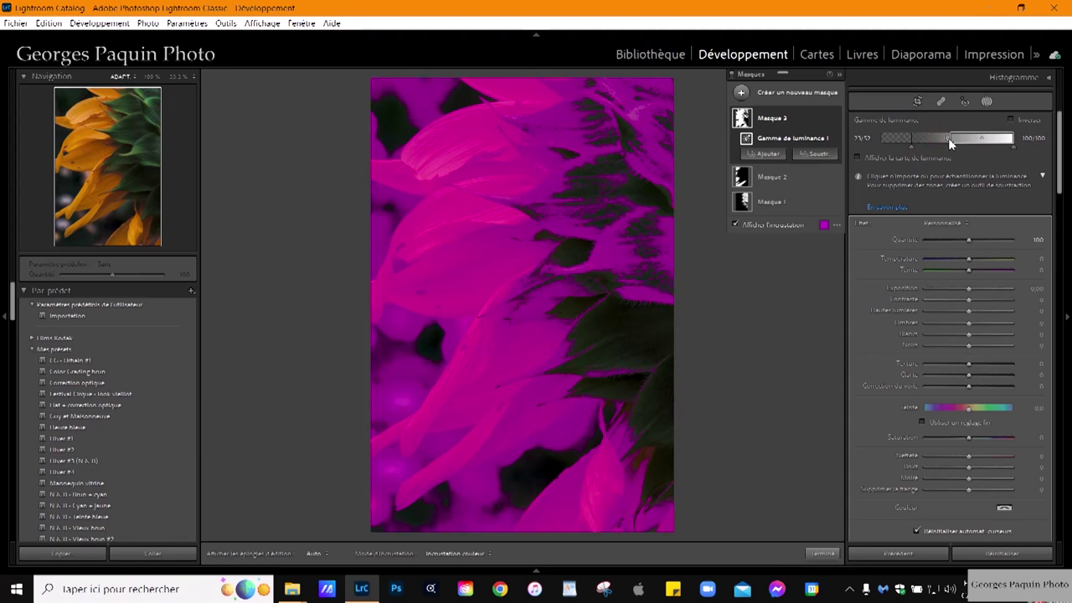
{"action": "mouse_move", "coordinate": [542, 377]}
{"action": "left_click", "coordinate": [791, 226]}
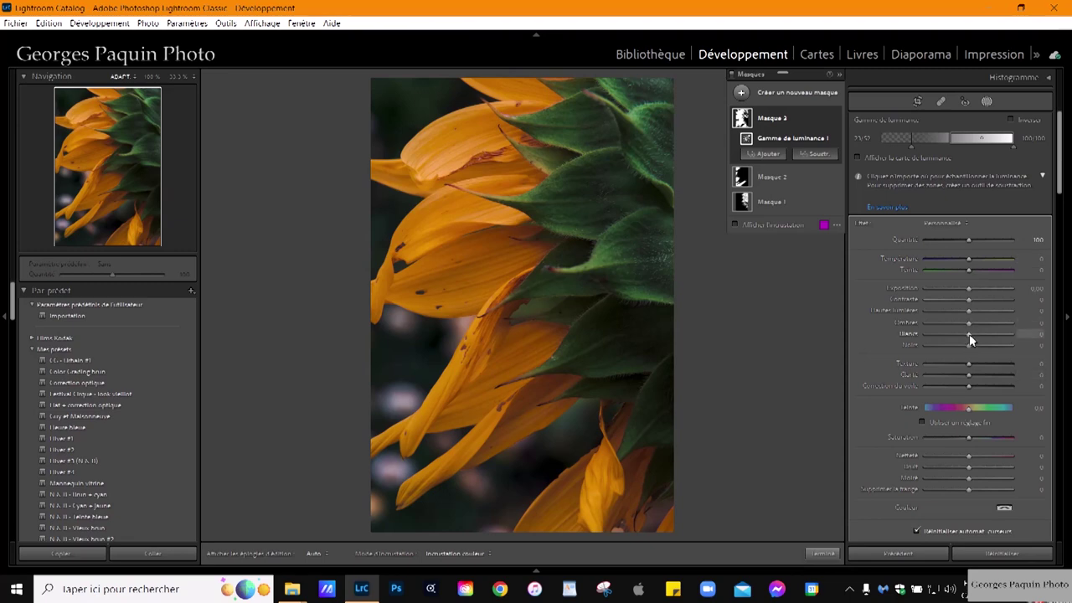
Set Masque 3 Whites to +22 and Exposure to 0.10, check the overlay, then hold Alt.
{"action": "left_click_drag", "start_coordinate": [969, 334], "coordinate": [979, 336]}
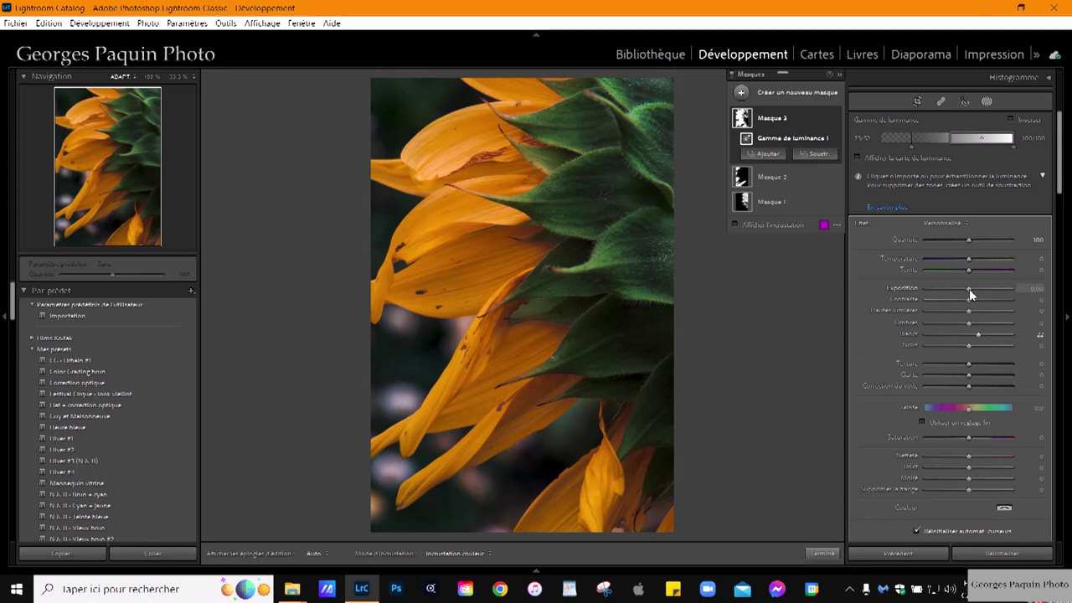
{"action": "left_click_drag", "start_coordinate": [968, 289], "coordinate": [970, 289]}
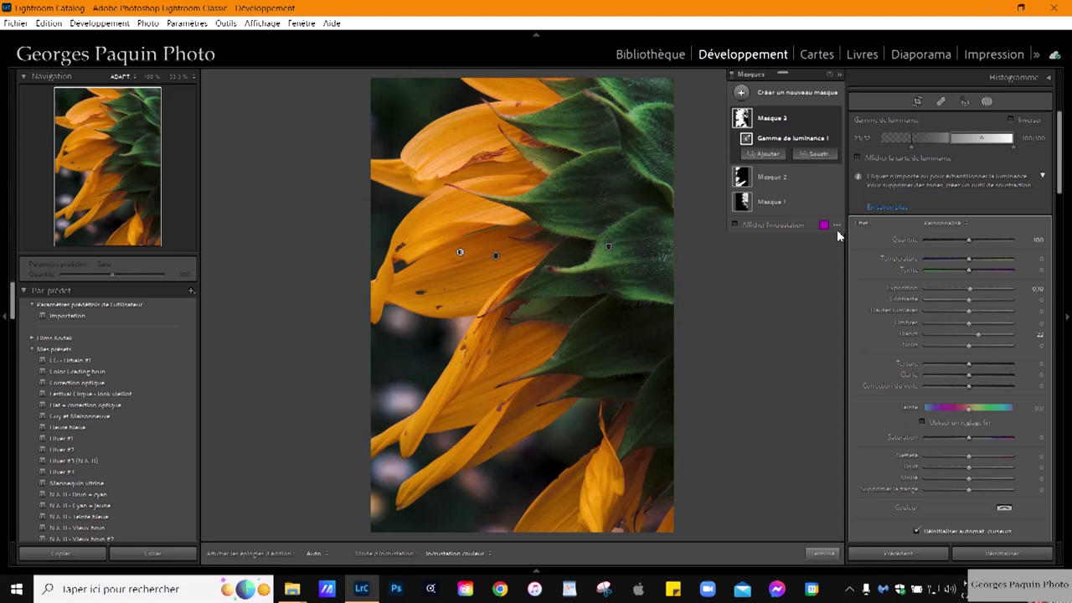
{"action": "left_click", "coordinate": [790, 224]}
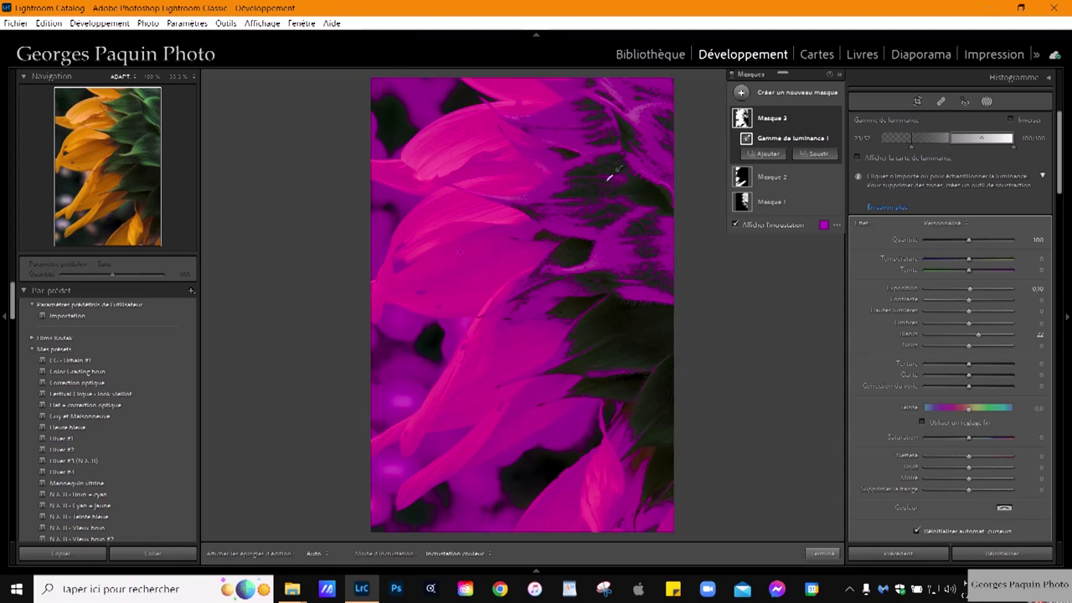
{"action": "left_click", "coordinate": [795, 226]}
{"action": "key", "text": "alt"}
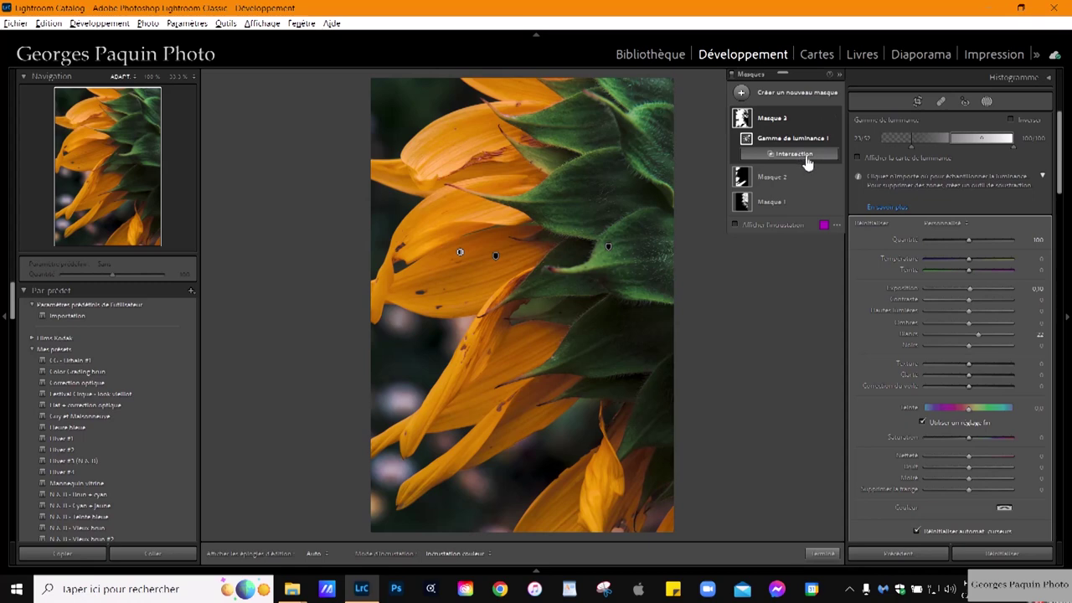
Intersect Masque 3 with a new brush at Flow 61, zoomed in with the overlay visible.
{"action": "left_click", "coordinate": [806, 157]}
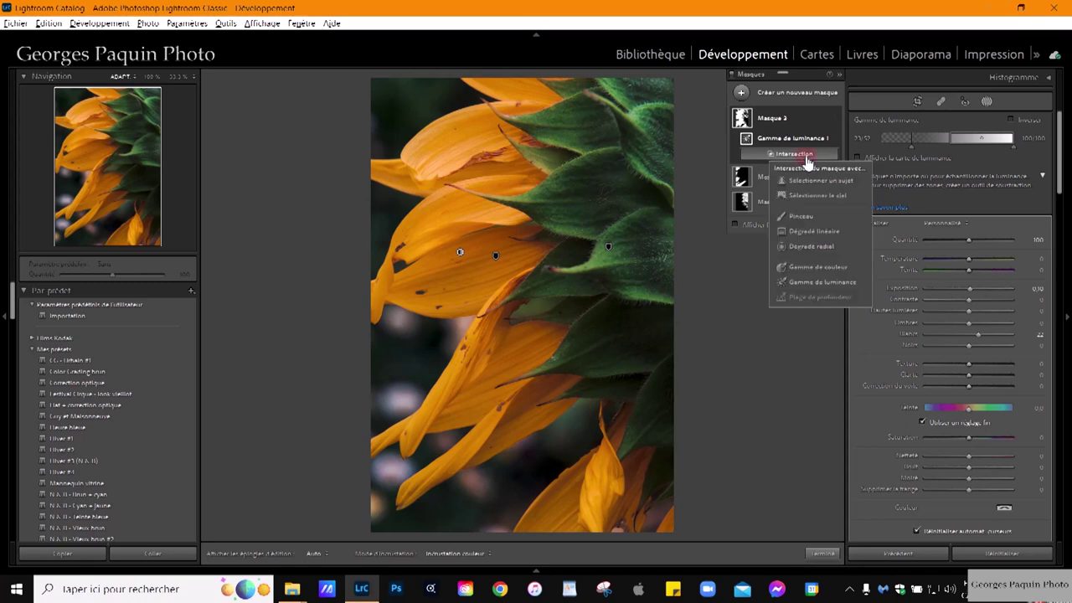
{"action": "left_click", "coordinate": [806, 216]}
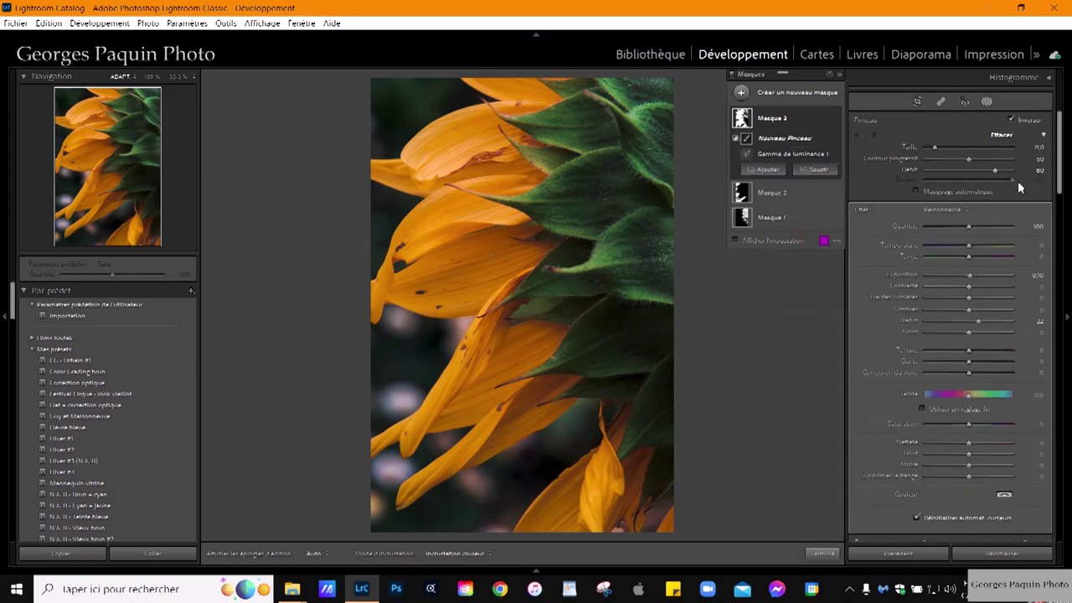
{"action": "left_click_drag", "start_coordinate": [996, 170], "coordinate": [980, 179]}
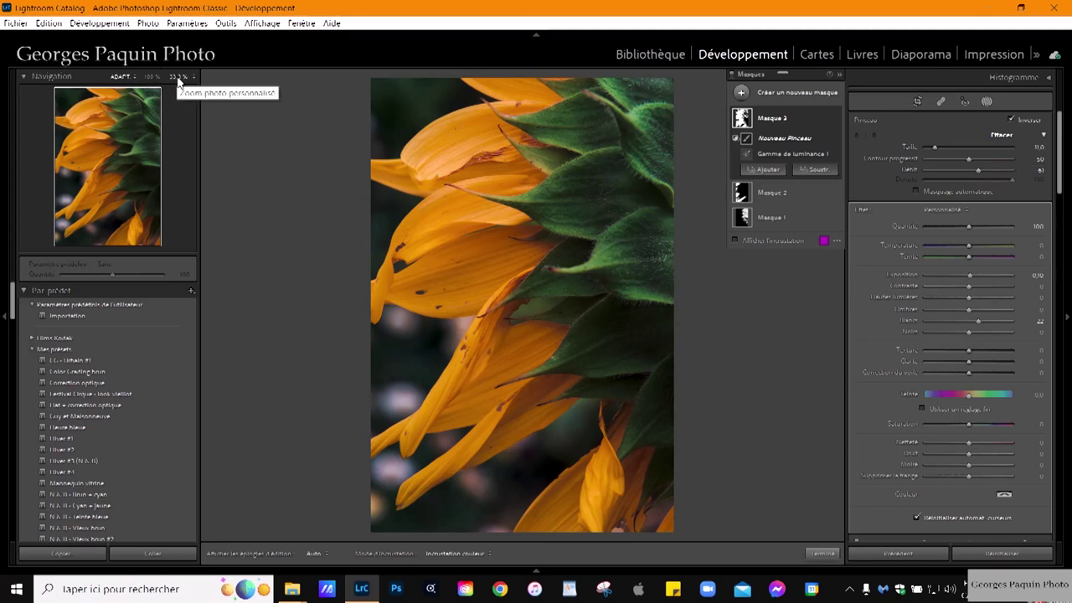
{"action": "left_click", "coordinate": [177, 77]}
{"action": "left_click_drag", "start_coordinate": [88, 167], "coordinate": [146, 118]}
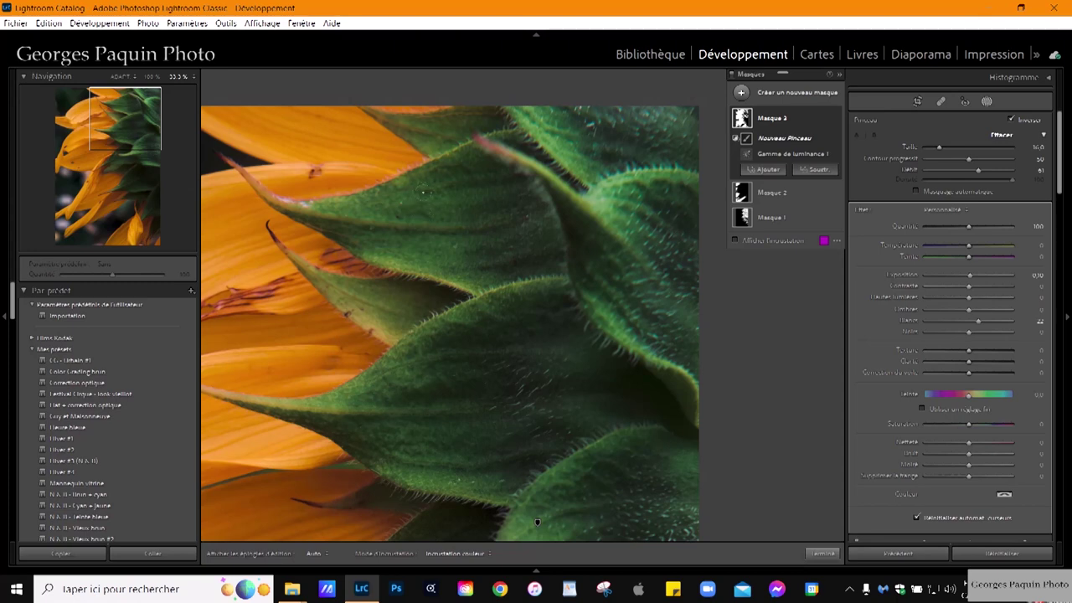
{"action": "left_click", "coordinate": [780, 239]}
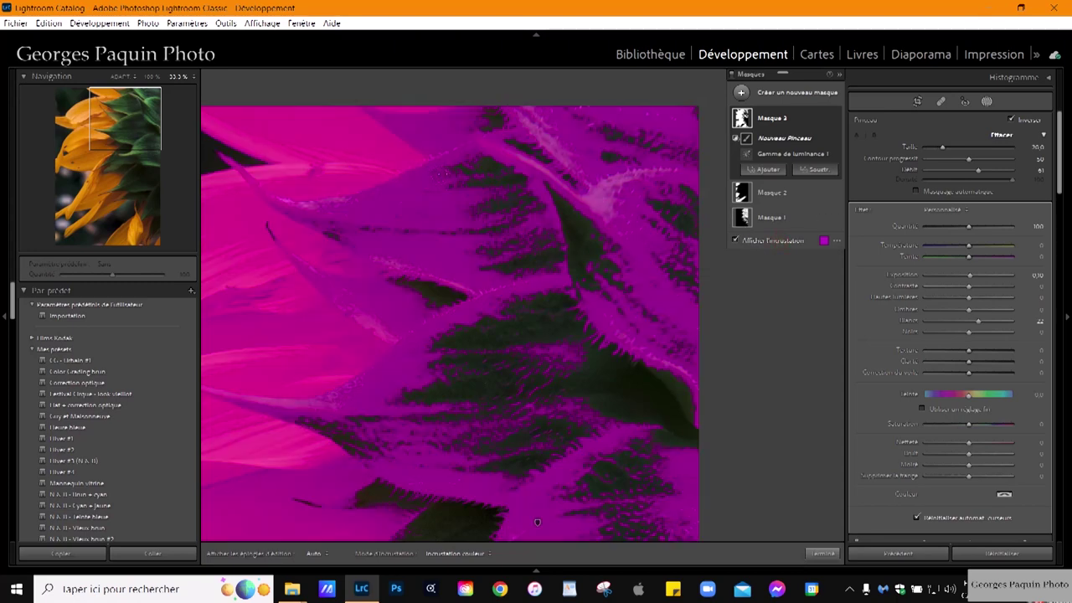
Paint the brush over the upper, right and lower-left green bracts.
{"action": "left_click_drag", "start_coordinate": [514, 168], "coordinate": [456, 239]}
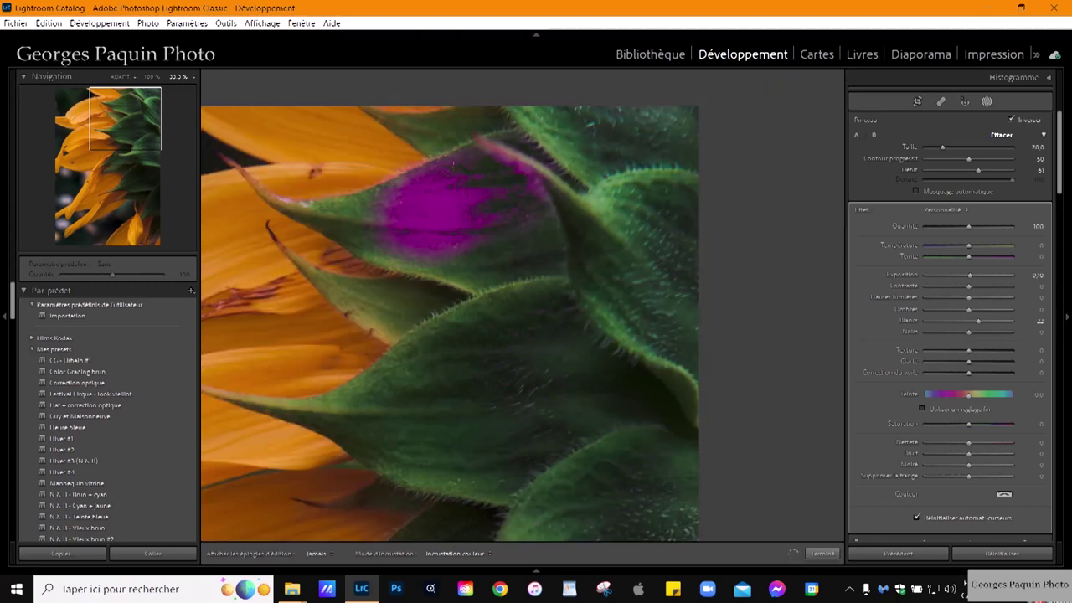
{"action": "left_click_drag", "start_coordinate": [377, 209], "coordinate": [486, 276]}
{"action": "mouse_move", "coordinate": [502, 175]}
{"action": "left_mouse_down"}
{"action": "mouse_move", "coordinate": [586, 134]}
{"action": "mouse_move", "coordinate": [615, 259]}
{"action": "mouse_move", "coordinate": [670, 176]}
{"action": "mouse_move", "coordinate": [632, 134]}
{"action": "mouse_move", "coordinate": [620, 330]}
{"action": "left_mouse_up"}
{"action": "left_click_drag", "start_coordinate": [591, 271], "coordinate": [682, 385]}
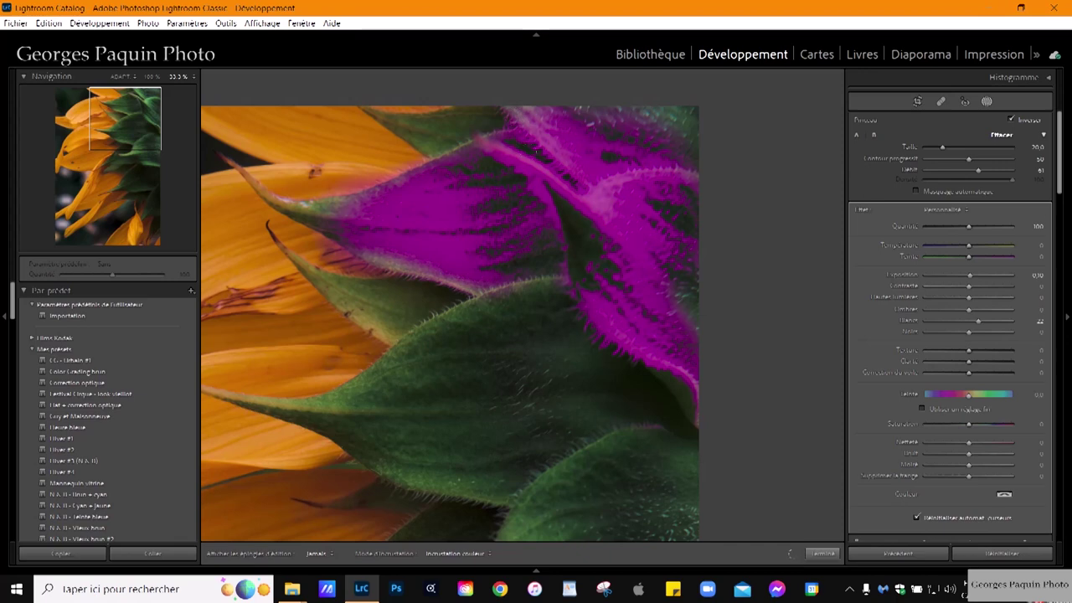
{"action": "left_click_drag", "start_coordinate": [511, 280], "coordinate": [373, 339]}
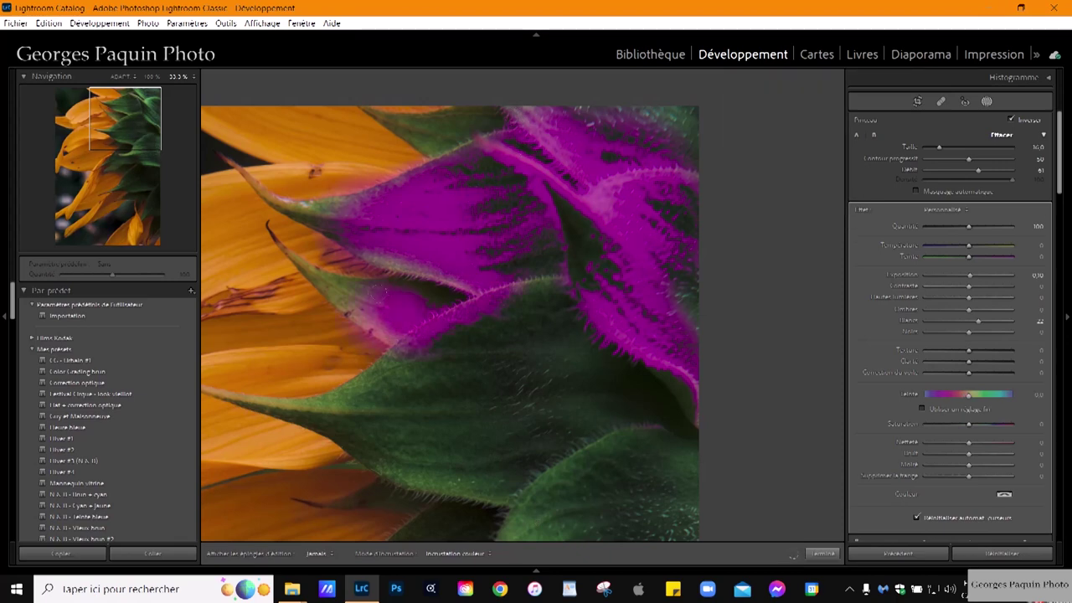
{"action": "left_click_drag", "start_coordinate": [510, 284], "coordinate": [568, 273]}
{"action": "mouse_move", "coordinate": [394, 394]}
{"action": "left_mouse_down"}
{"action": "mouse_move", "coordinate": [456, 440]}
{"action": "mouse_move", "coordinate": [517, 338]}
{"action": "left_mouse_up"}
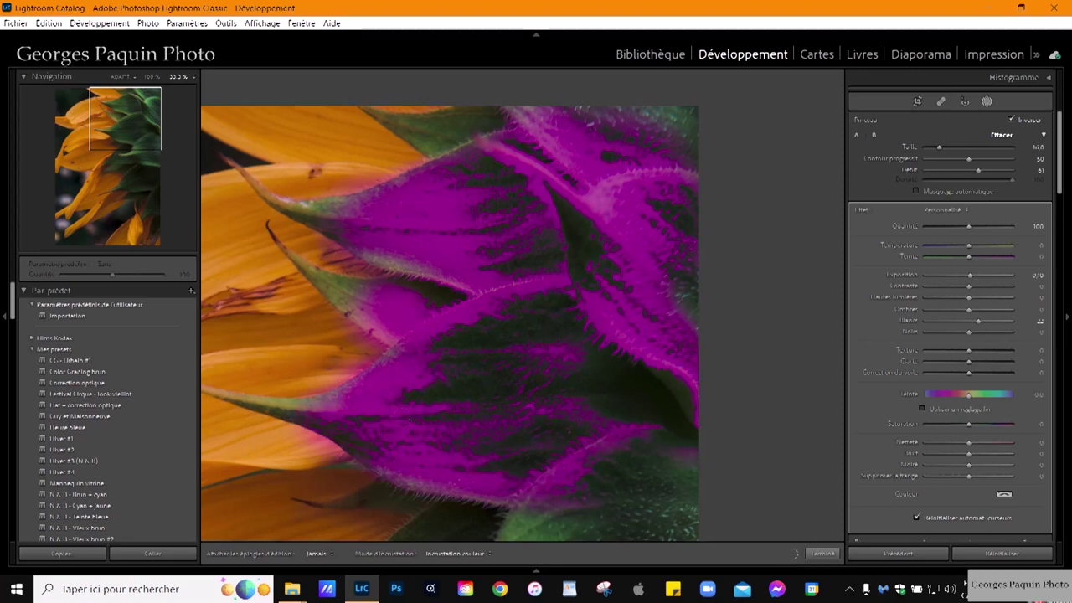
Paint the remaining lower leaves and leaf edges, enlarging the brush to 17.
{"action": "mouse_move", "coordinate": [607, 503]}
{"action": "left_mouse_down"}
{"action": "mouse_move", "coordinate": [602, 318]}
{"action": "mouse_move", "coordinate": [385, 360]}
{"action": "left_mouse_up"}
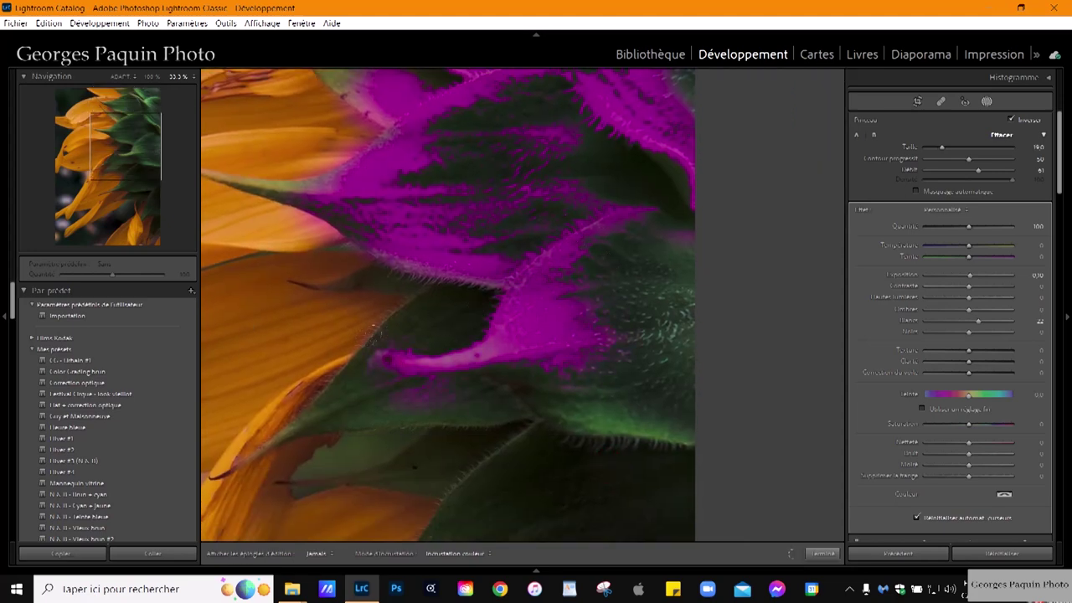
{"action": "left_click_drag", "start_coordinate": [687, 419], "coordinate": [569, 419]}
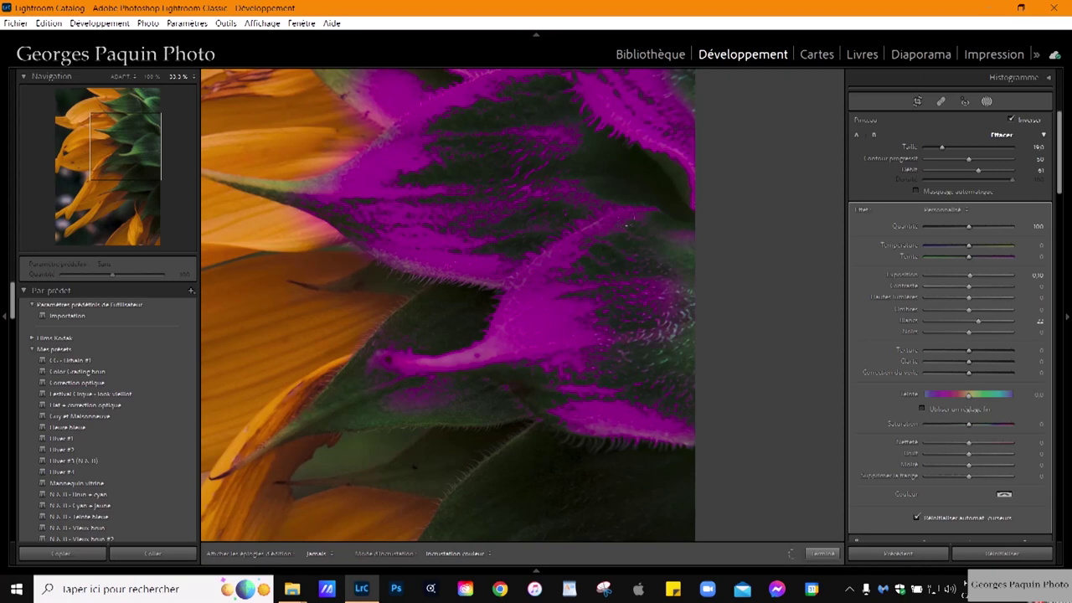
{"action": "left_click_drag", "start_coordinate": [598, 330], "coordinate": [711, 208]}
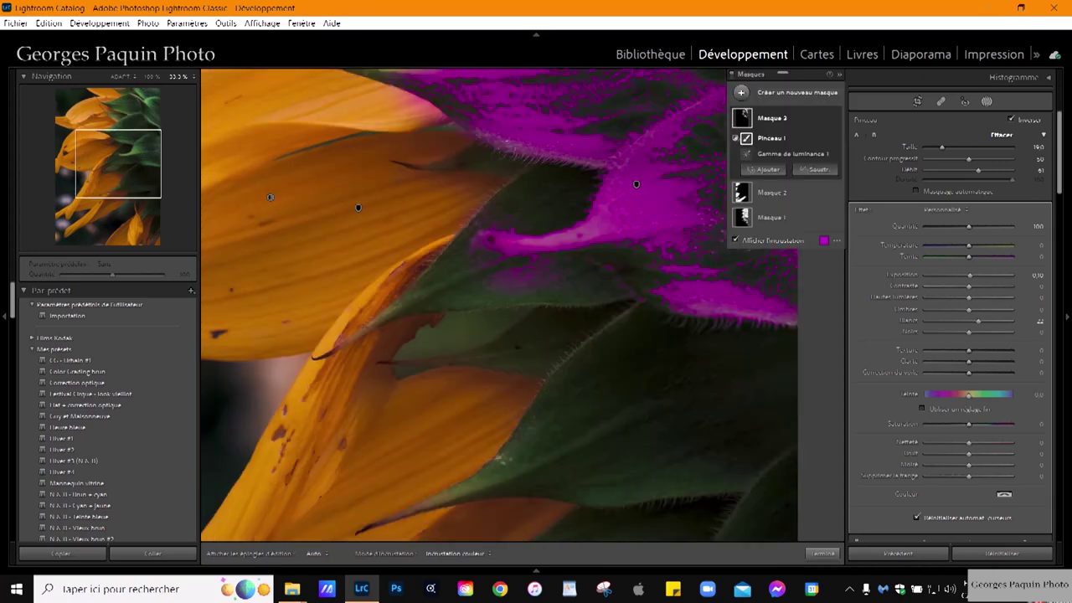
{"action": "left_click_drag", "start_coordinate": [544, 168], "coordinate": [550, 198]}
{"action": "left_click_drag", "start_coordinate": [469, 276], "coordinate": [540, 298]}
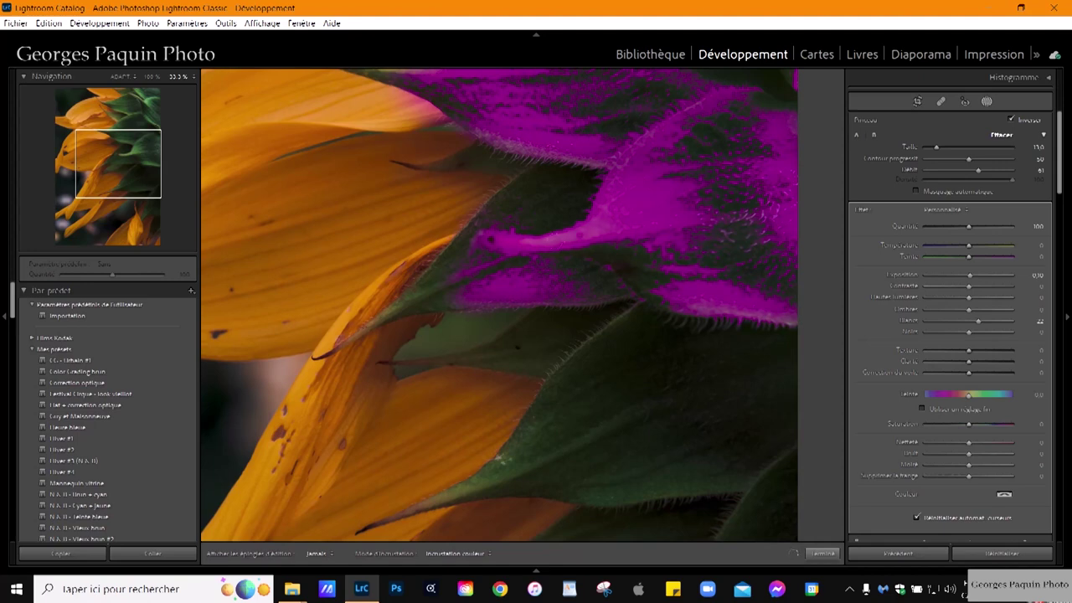
{"action": "left_click_drag", "start_coordinate": [605, 350], "coordinate": [400, 204]}
{"action": "key", "text": "bracketright"}
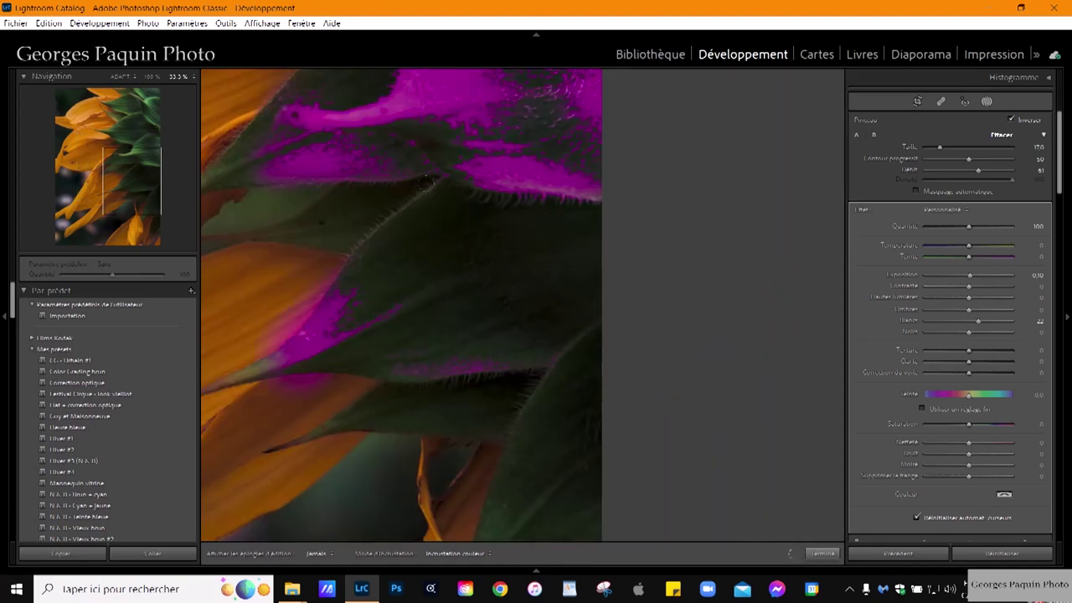
{"action": "left_click_drag", "start_coordinate": [386, 209], "coordinate": [341, 270]}
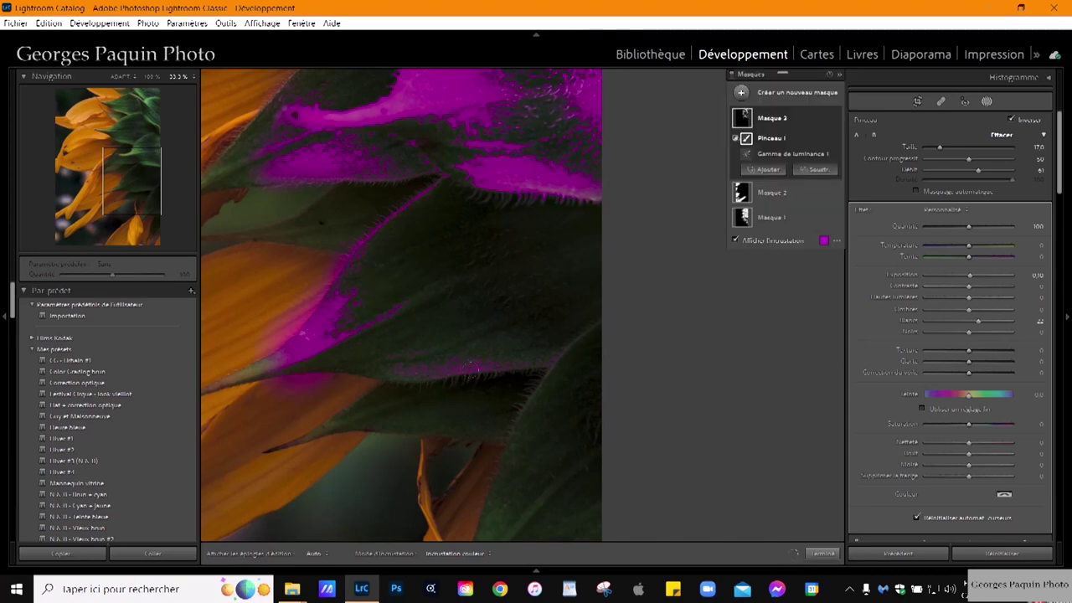
{"action": "left_click_drag", "start_coordinate": [502, 393], "coordinate": [527, 292]}
{"action": "left_click_drag", "start_coordinate": [514, 359], "coordinate": [516, 367]}
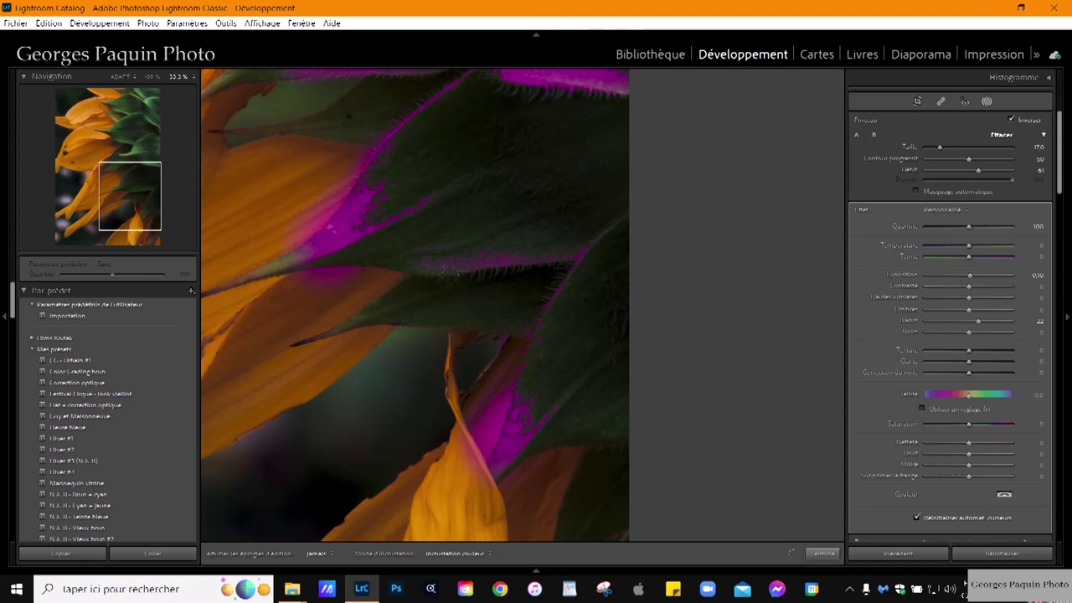
Fit the photo, compare with Masque 3 toggled off and on, then close Masking.
{"action": "left_click", "coordinate": [121, 78]}
{"action": "left_click", "coordinate": [779, 241]}
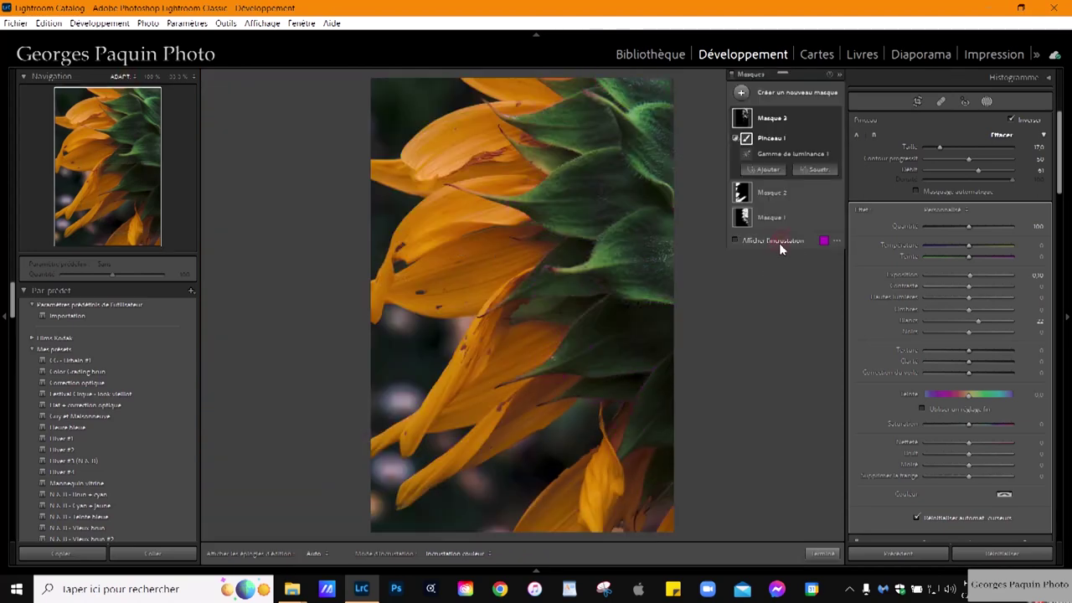
{"action": "left_click", "coordinate": [835, 118]}
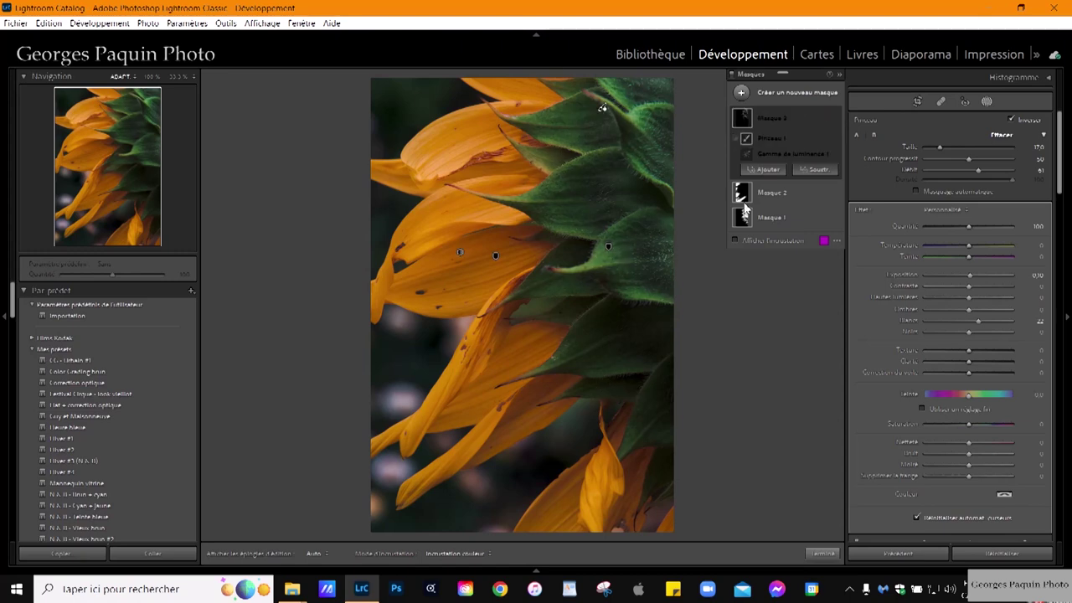
{"action": "left_click", "coordinate": [834, 119]}
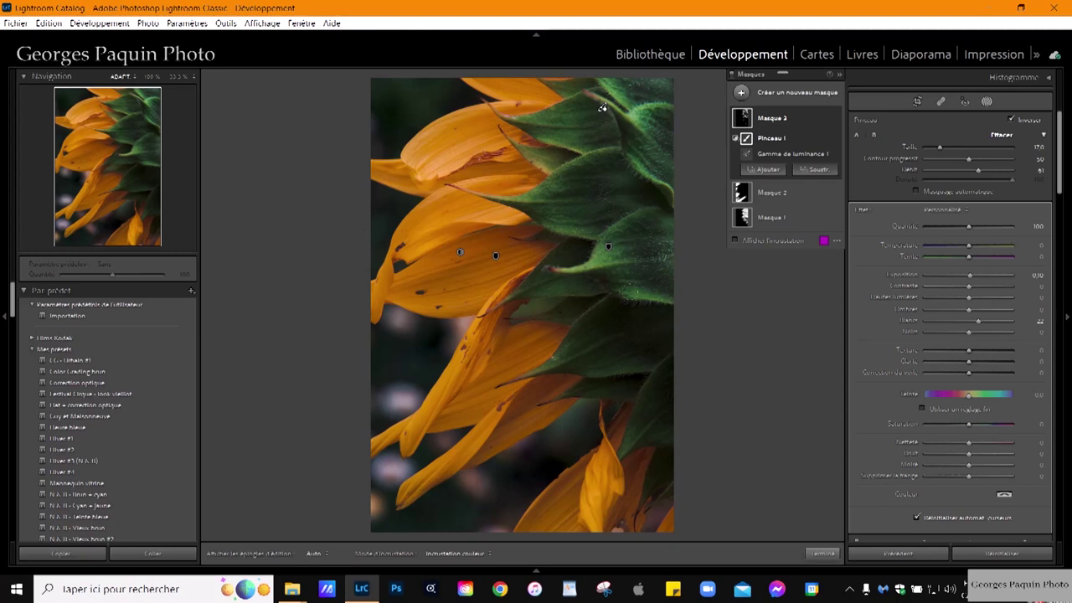
{"action": "left_click", "coordinate": [822, 554]}
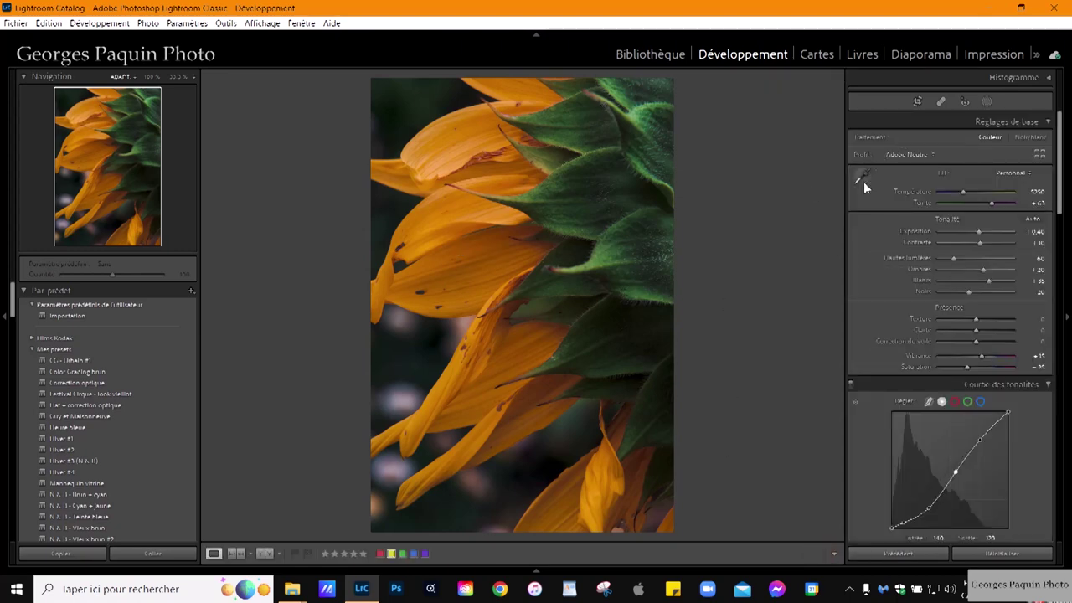
Crop the sunflower to a 4 x 5 / 8 x 10 frame, shrunk and repositioned tightly.
{"action": "left_click", "coordinate": [917, 102]}
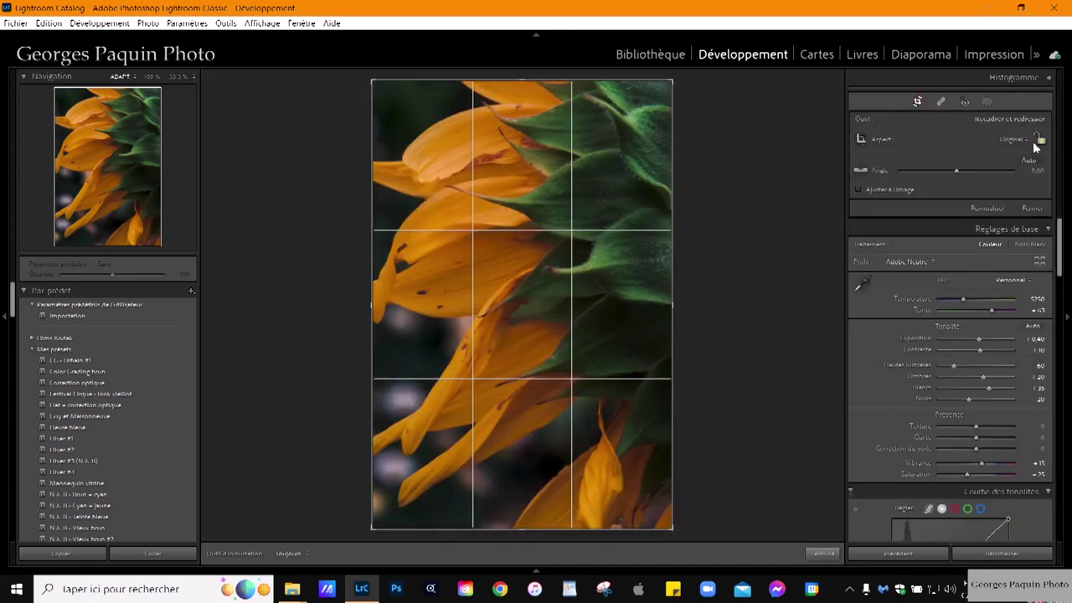
{"action": "left_click", "coordinate": [1025, 140]}
{"action": "left_click", "coordinate": [875, 213]}
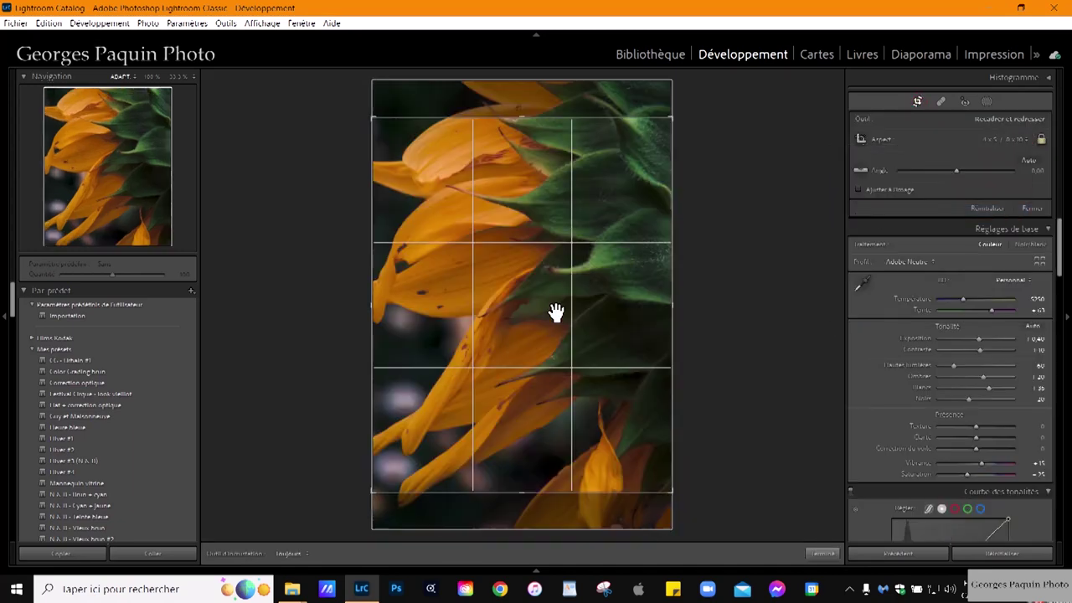
{"action": "left_click_drag", "start_coordinate": [553, 296], "coordinate": [547, 347]}
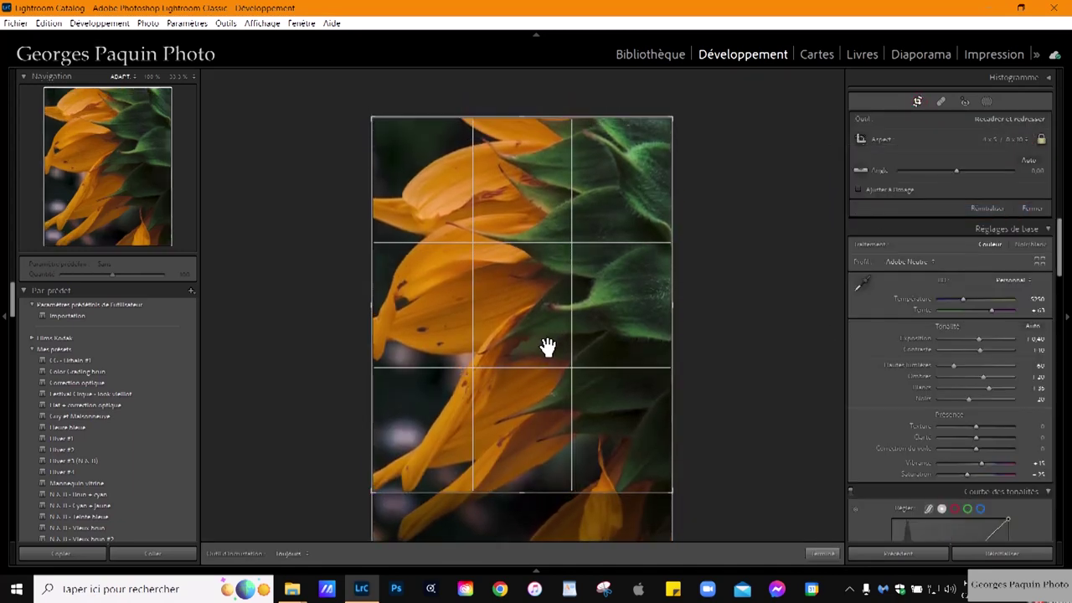
{"action": "left_click_drag", "start_coordinate": [376, 498], "coordinate": [391, 494]}
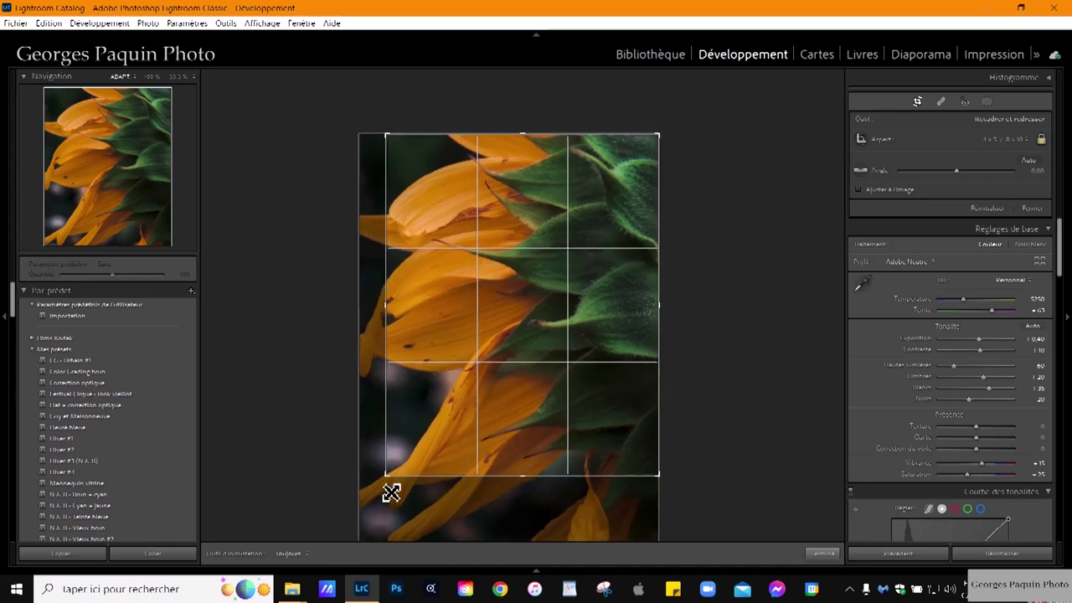
{"action": "left_click_drag", "start_coordinate": [531, 359], "coordinate": [544, 335]}
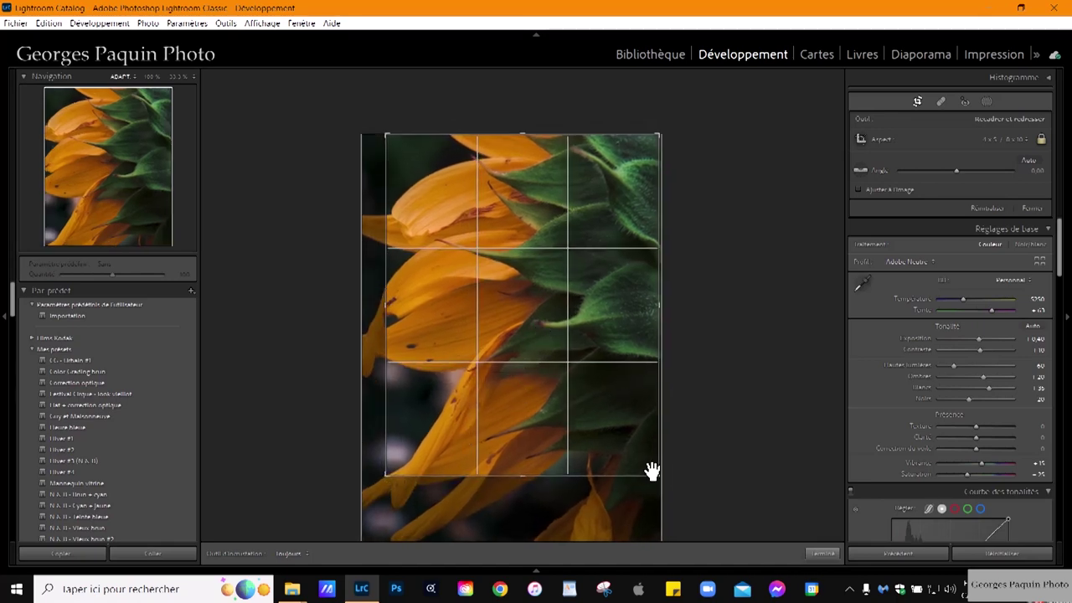
{"action": "left_click", "coordinate": [822, 554]}
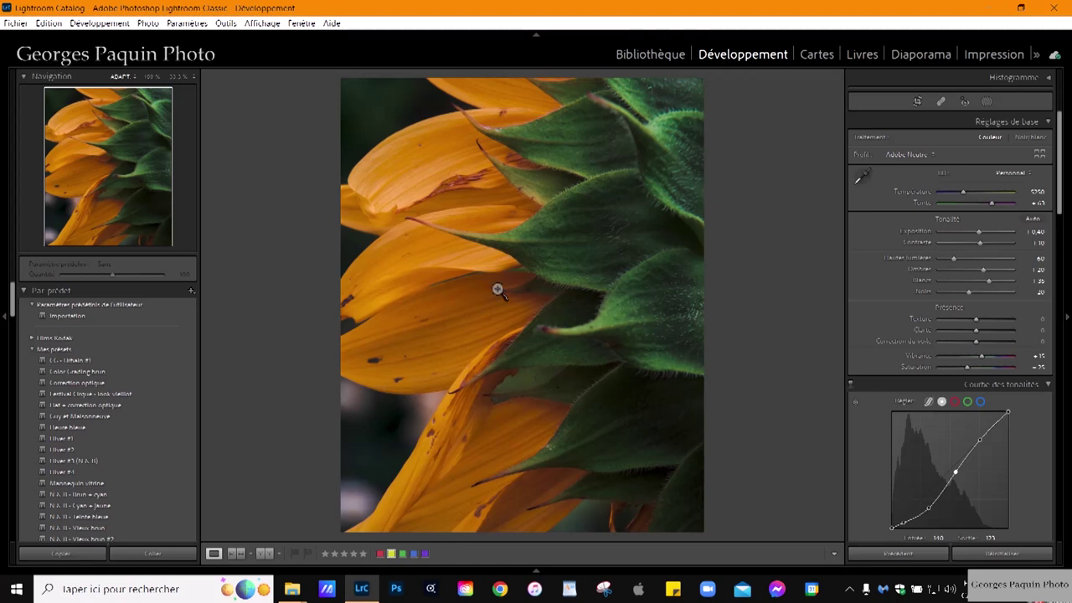
Zoom to 1:1 and pan across the petals and green bracts, then zoom back out.
{"action": "left_click", "coordinate": [529, 292]}
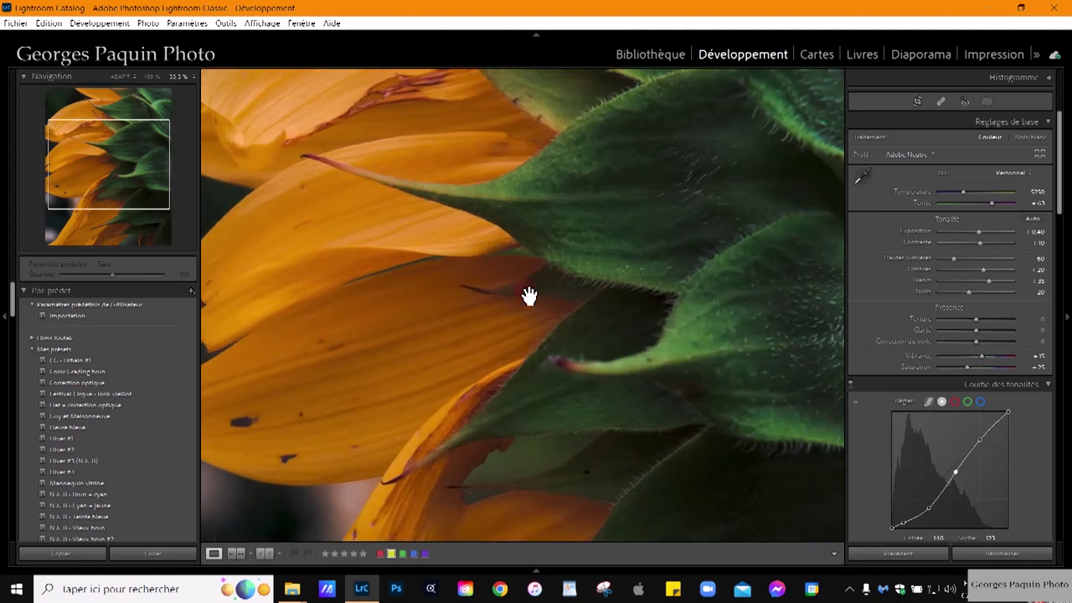
{"action": "mouse_move", "coordinate": [660, 203]}
{"action": "left_mouse_down"}
{"action": "mouse_move", "coordinate": [503, 292]}
{"action": "mouse_move", "coordinate": [631, 187]}
{"action": "left_mouse_up"}
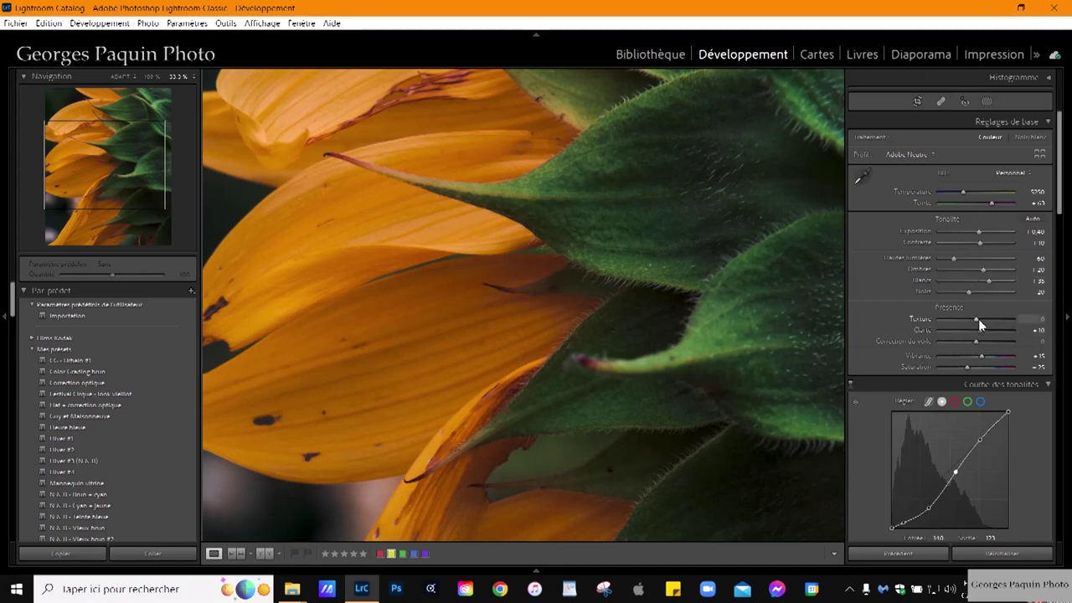
{"action": "mouse_move", "coordinate": [736, 263]}
{"action": "left_mouse_down"}
{"action": "mouse_move", "coordinate": [496, 232]}
{"action": "mouse_move", "coordinate": [543, 318]}
{"action": "mouse_move", "coordinate": [536, 399]}
{"action": "mouse_move", "coordinate": [529, 342]}
{"action": "left_mouse_up"}
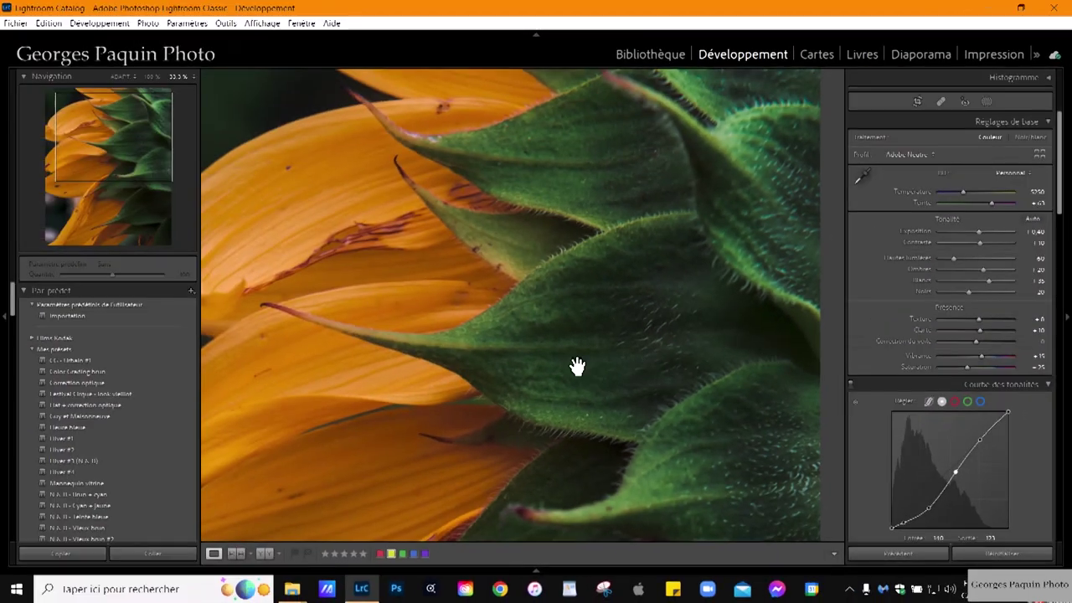
{"action": "left_click", "coordinate": [493, 347]}
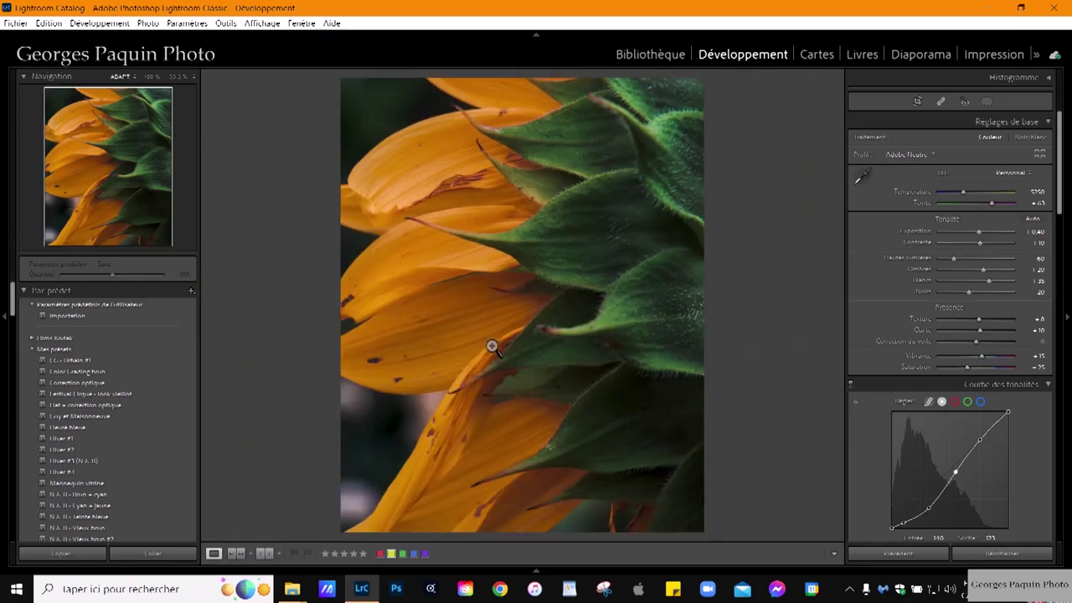
Create a new inverted radial gradient mask and draw its ellipse over the flower.
{"action": "left_click", "coordinate": [987, 109]}
{"action": "left_click", "coordinate": [740, 94]}
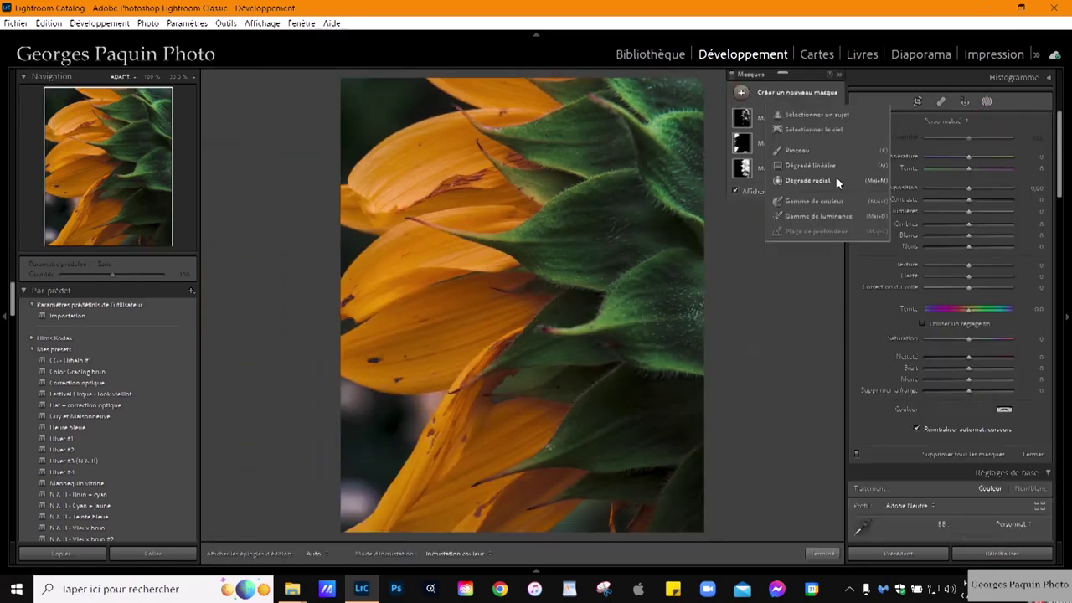
{"action": "left_click", "coordinate": [811, 176]}
{"action": "left_click", "coordinate": [1029, 122]}
{"action": "left_click_drag", "start_coordinate": [460, 192], "coordinate": [598, 351]}
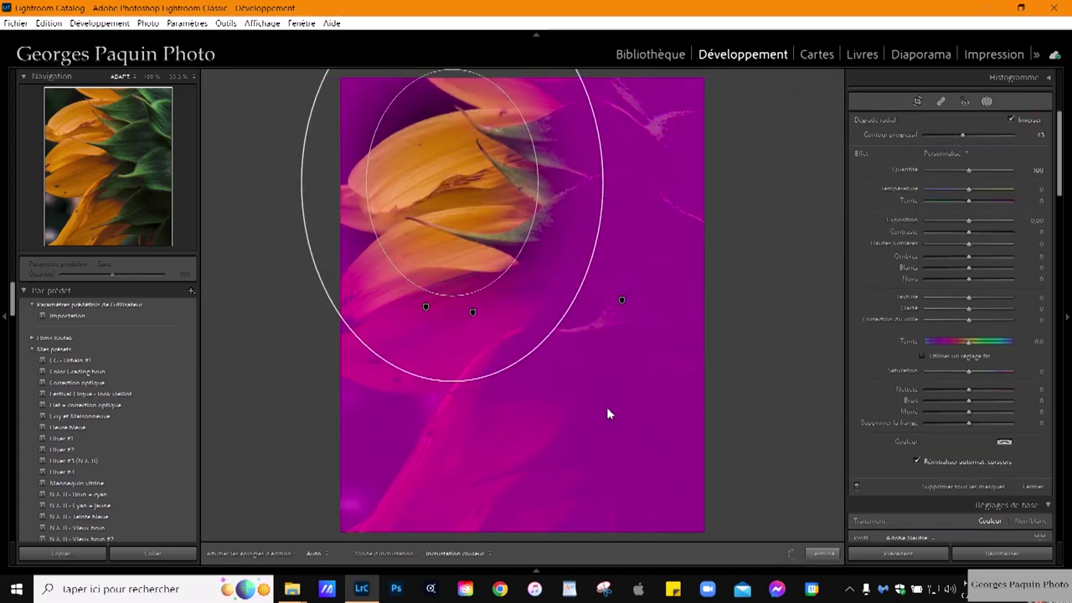
{"action": "left_click_drag", "start_coordinate": [604, 403], "coordinate": [617, 467]}
Move, widen and rotate the ellipse counter-clockwise around the petals, then hide the overlay.
{"action": "left_click_drag", "start_coordinate": [464, 192], "coordinate": [495, 313]}
{"action": "left_click_drag", "start_coordinate": [654, 305], "coordinate": [679, 303]}
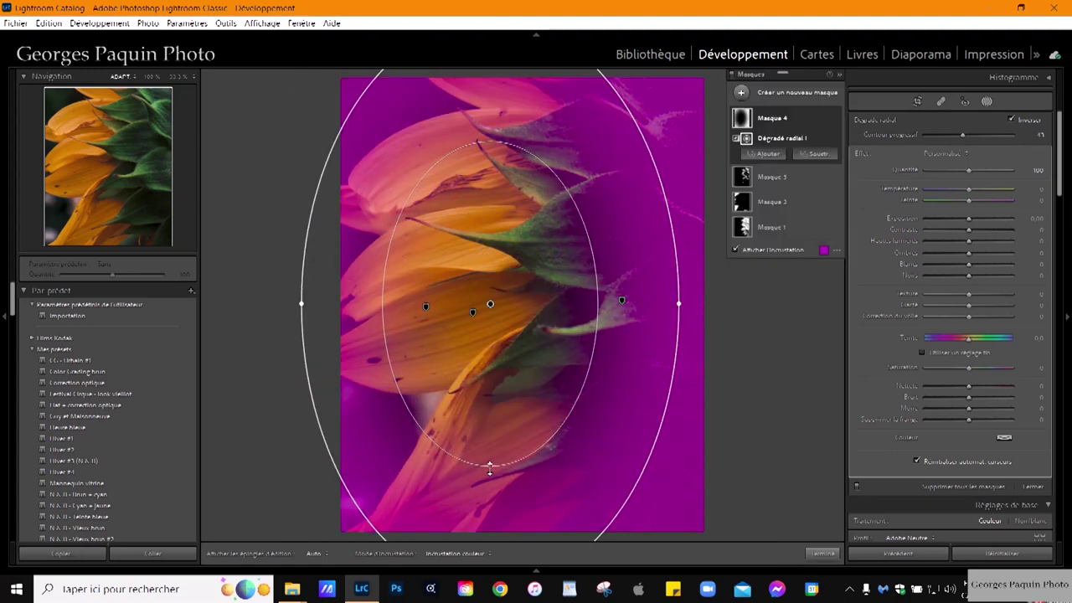
{"action": "left_click_drag", "start_coordinate": [490, 467], "coordinate": [489, 486]}
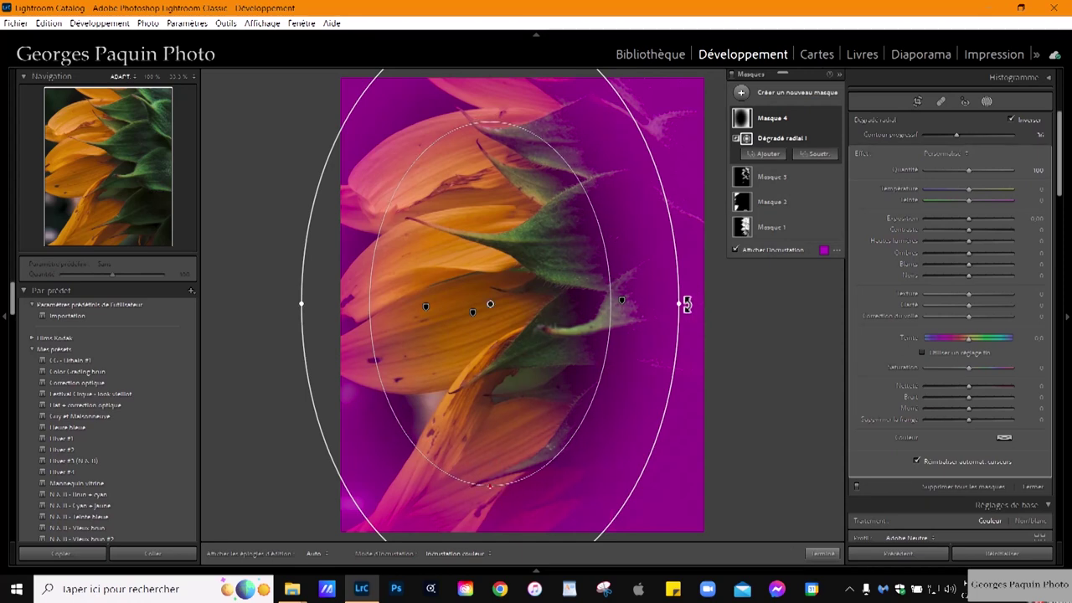
{"action": "left_click_drag", "start_coordinate": [686, 304], "coordinate": [688, 282]}
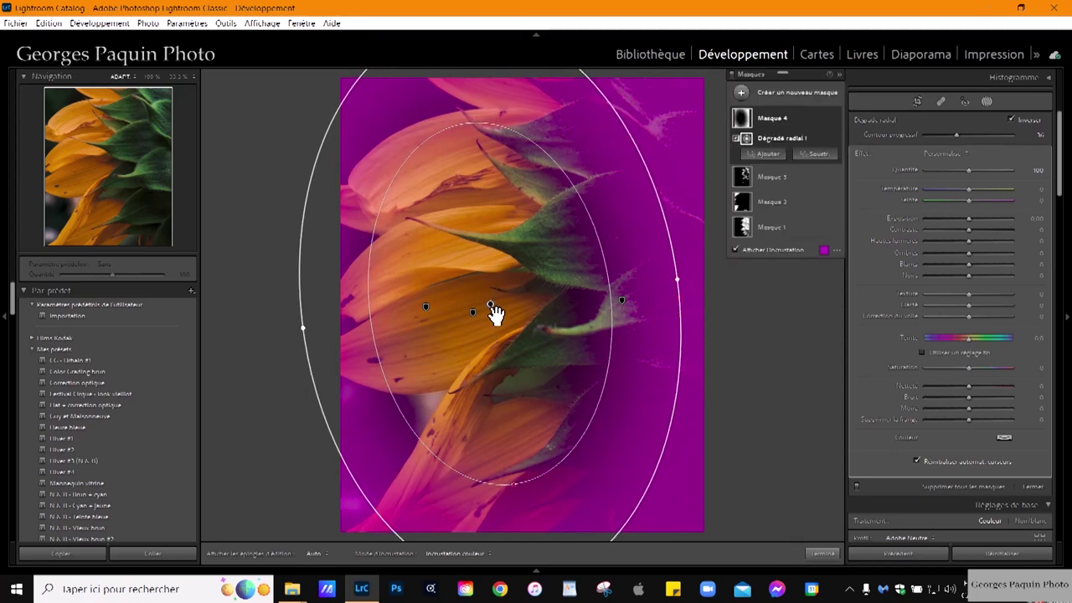
{"action": "left_click_drag", "start_coordinate": [496, 314], "coordinate": [515, 279]}
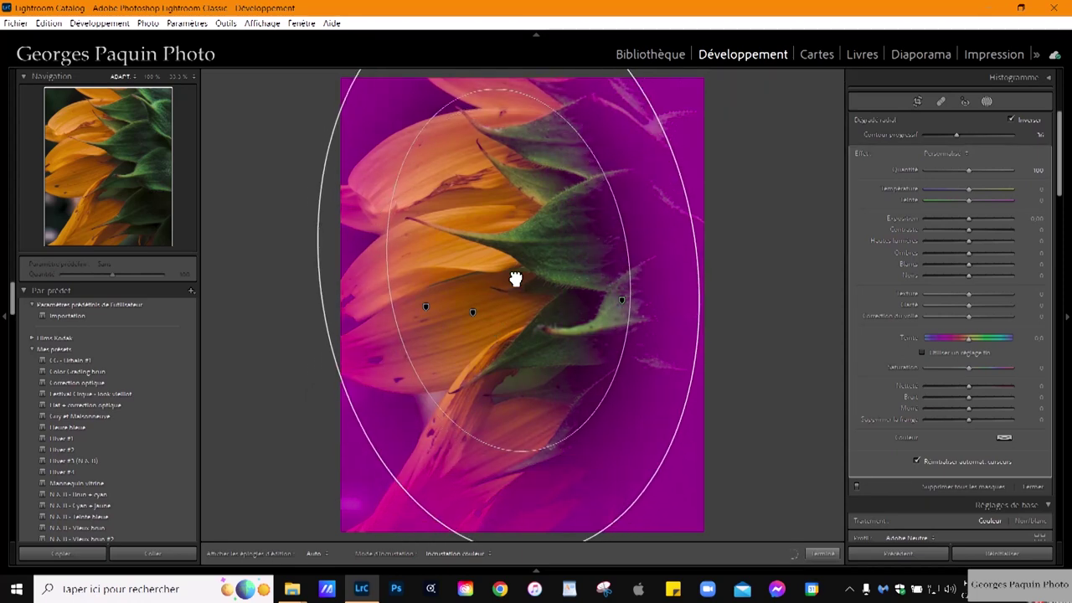
{"action": "left_click_drag", "start_coordinate": [515, 278], "coordinate": [509, 277]}
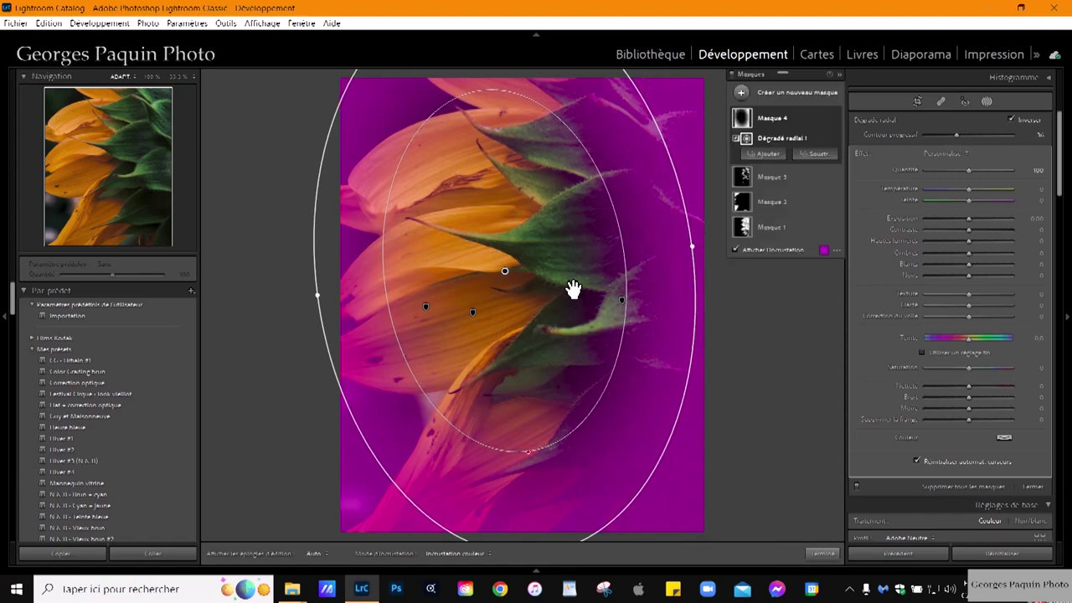
{"action": "left_click_drag", "start_coordinate": [693, 248], "coordinate": [694, 251]}
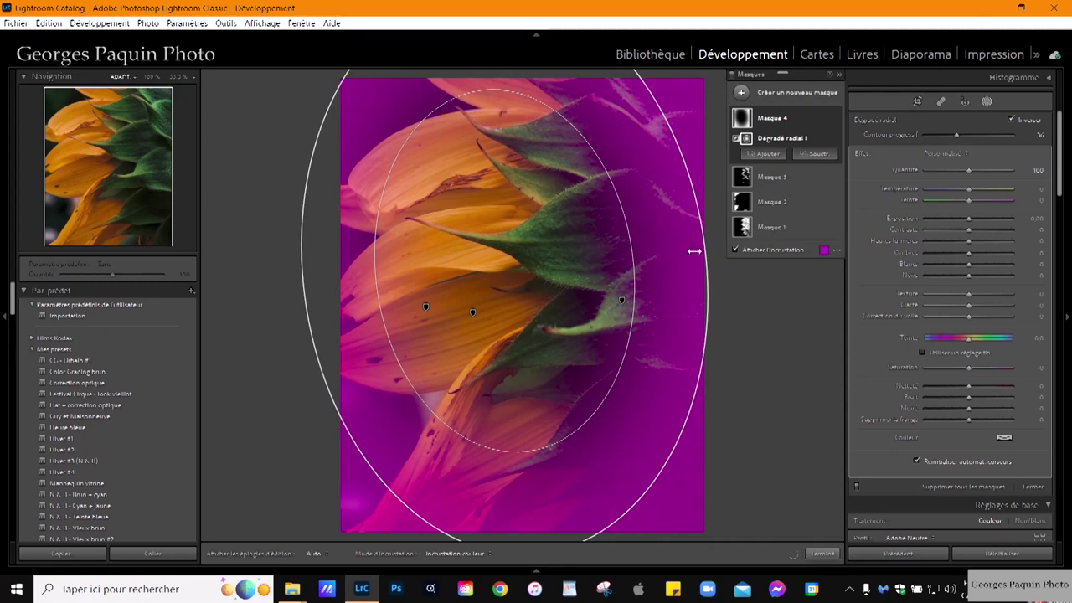
{"action": "left_click", "coordinate": [799, 251]}
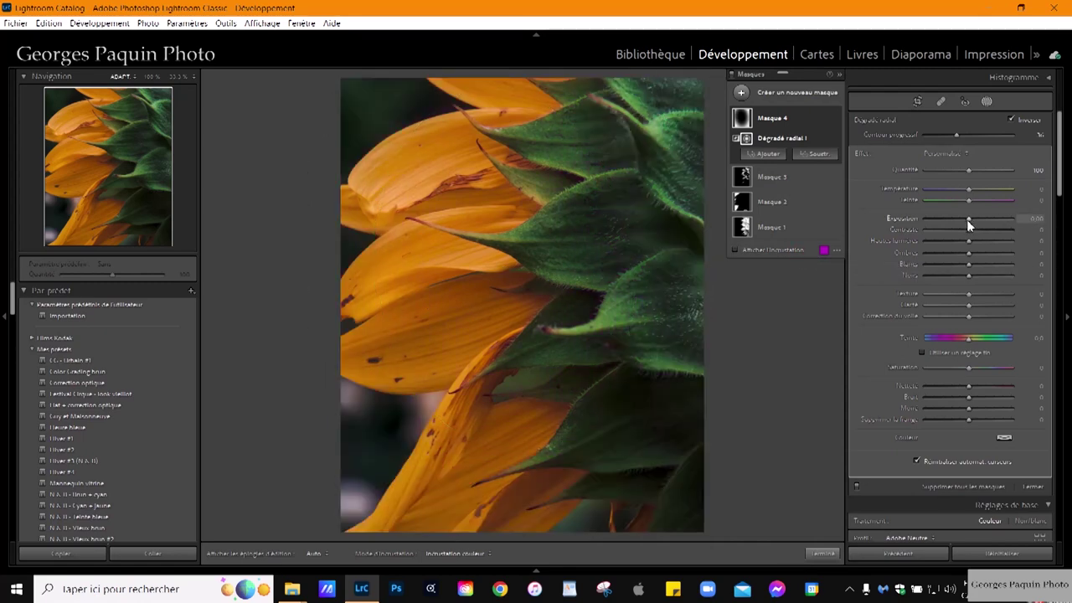
Set the radial mask's exposure to -0.60 and temperature to 22.
{"action": "left_click_drag", "start_coordinate": [967, 219], "coordinate": [961, 220]}
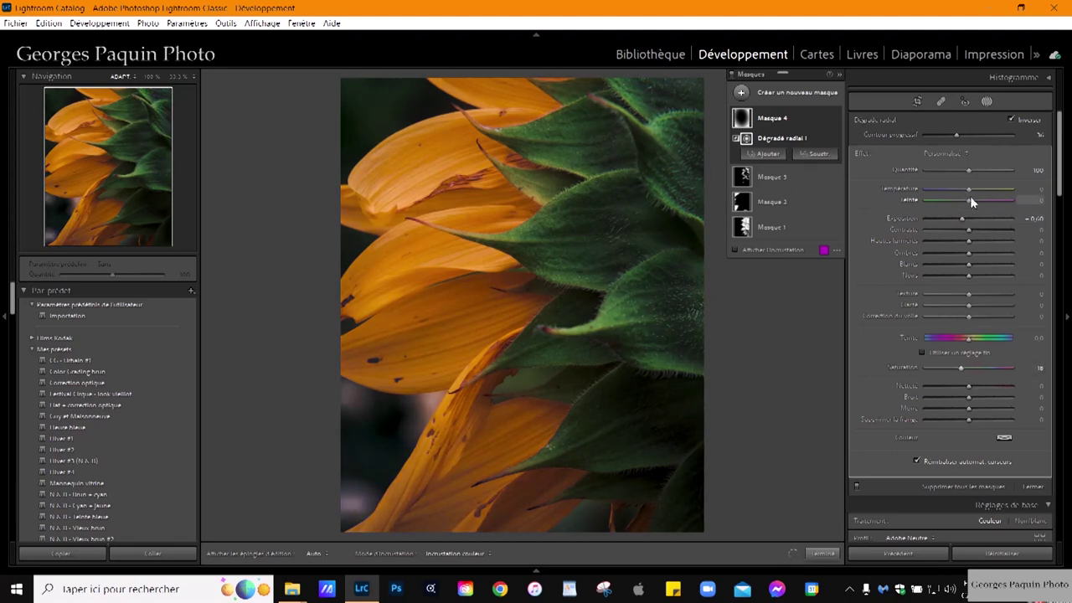
{"action": "left_click", "coordinate": [958, 193]}
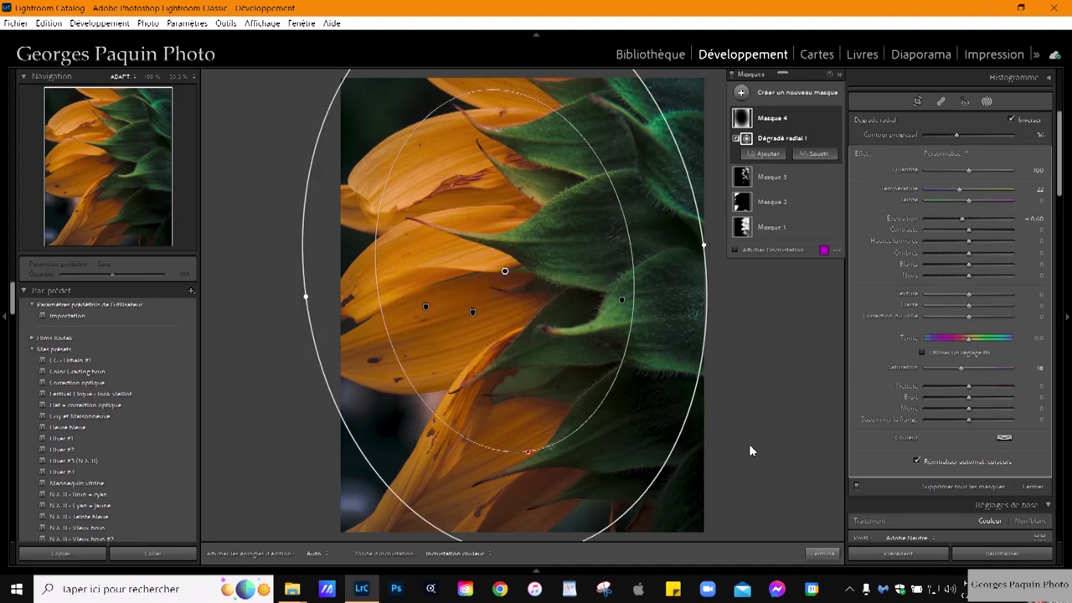
Close Masking and add a -15 post-crop vignette in Effects.
{"action": "left_click", "coordinate": [820, 554]}
{"action": "scroll", "coordinate": [888, 311], "scroll_direction": "down", "scroll_amount": 10}
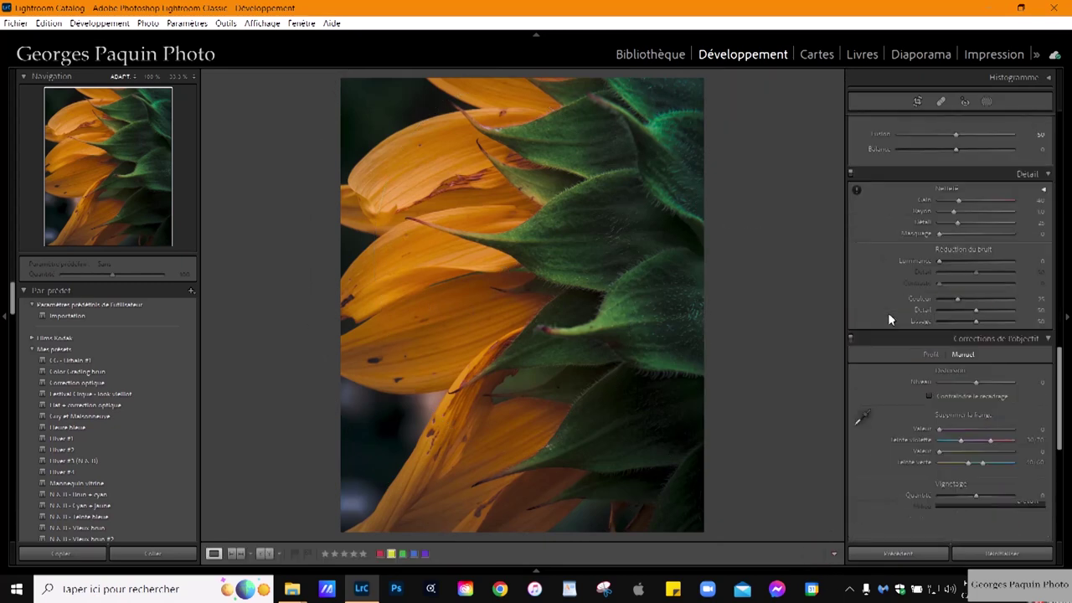
{"action": "scroll", "coordinate": [888, 312], "scroll_direction": "down", "scroll_amount": 3}
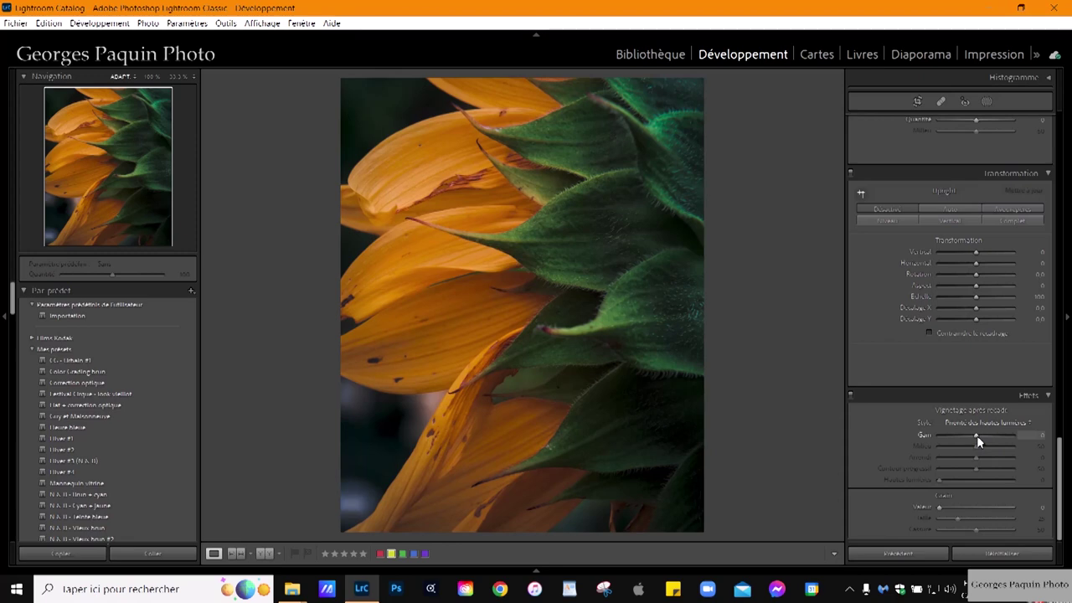
{"action": "mouse_move", "coordinate": [976, 435]}
{"action": "left_mouse_down"}
{"action": "mouse_move", "coordinate": [963, 458]}
{"action": "mouse_move", "coordinate": [986, 469]}
{"action": "left_mouse_up"}
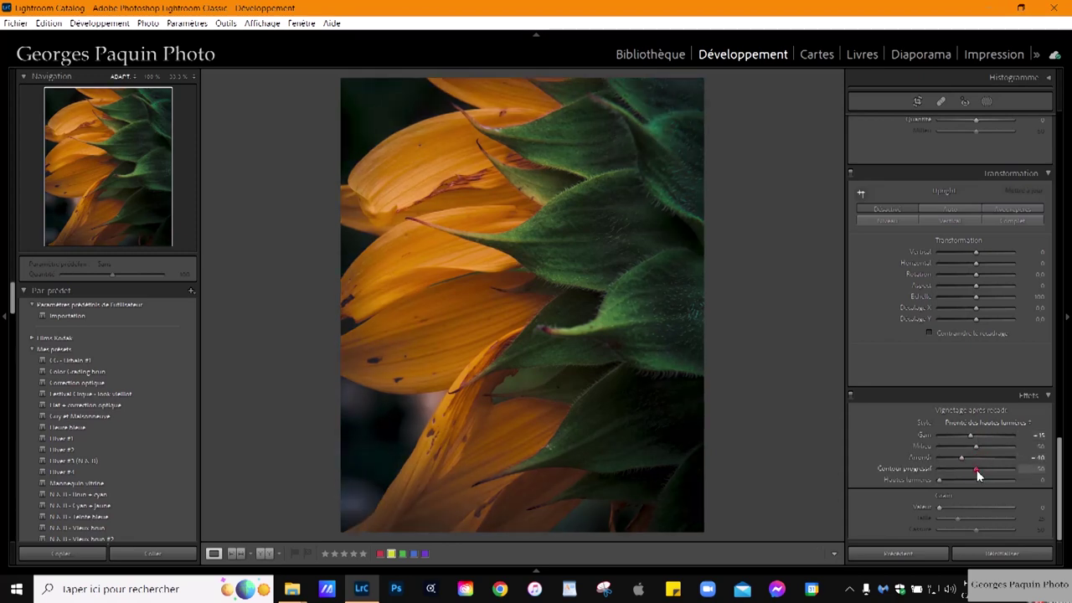